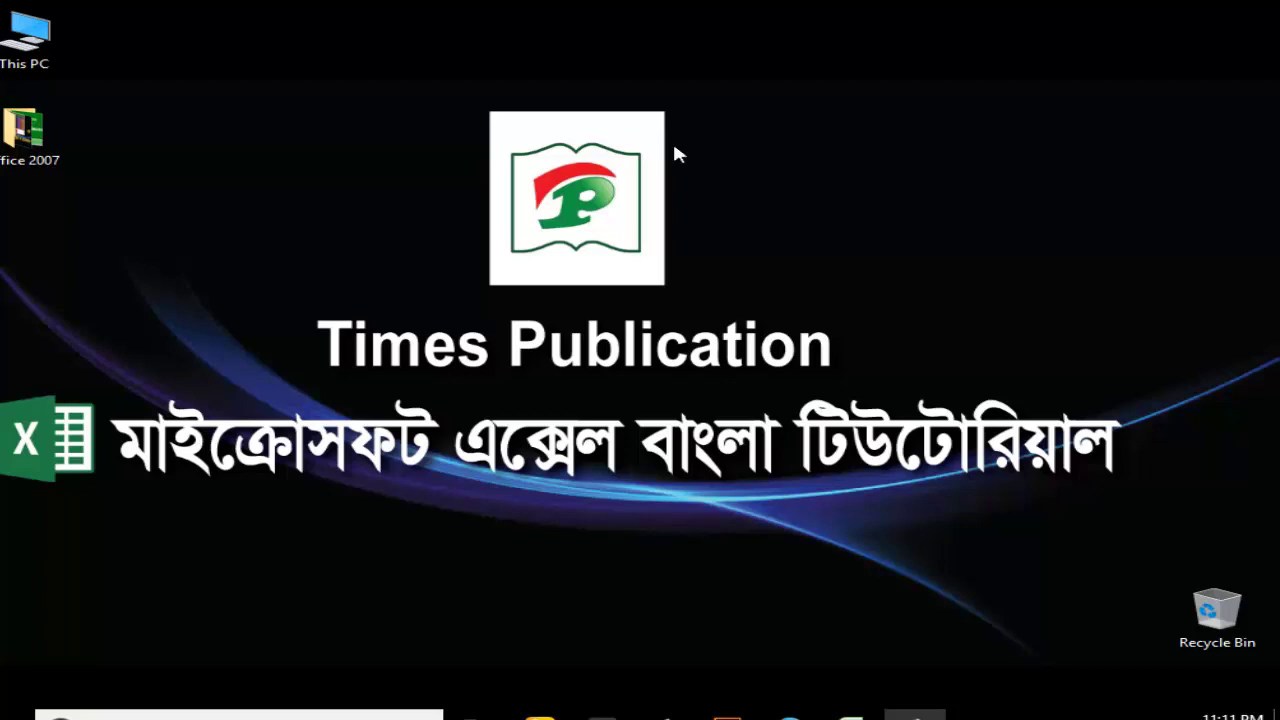
Refresh the desktop and restore the Book1 Excel grade sheet from the taskbar
right_click(520, 50)
right_click(742, 84)
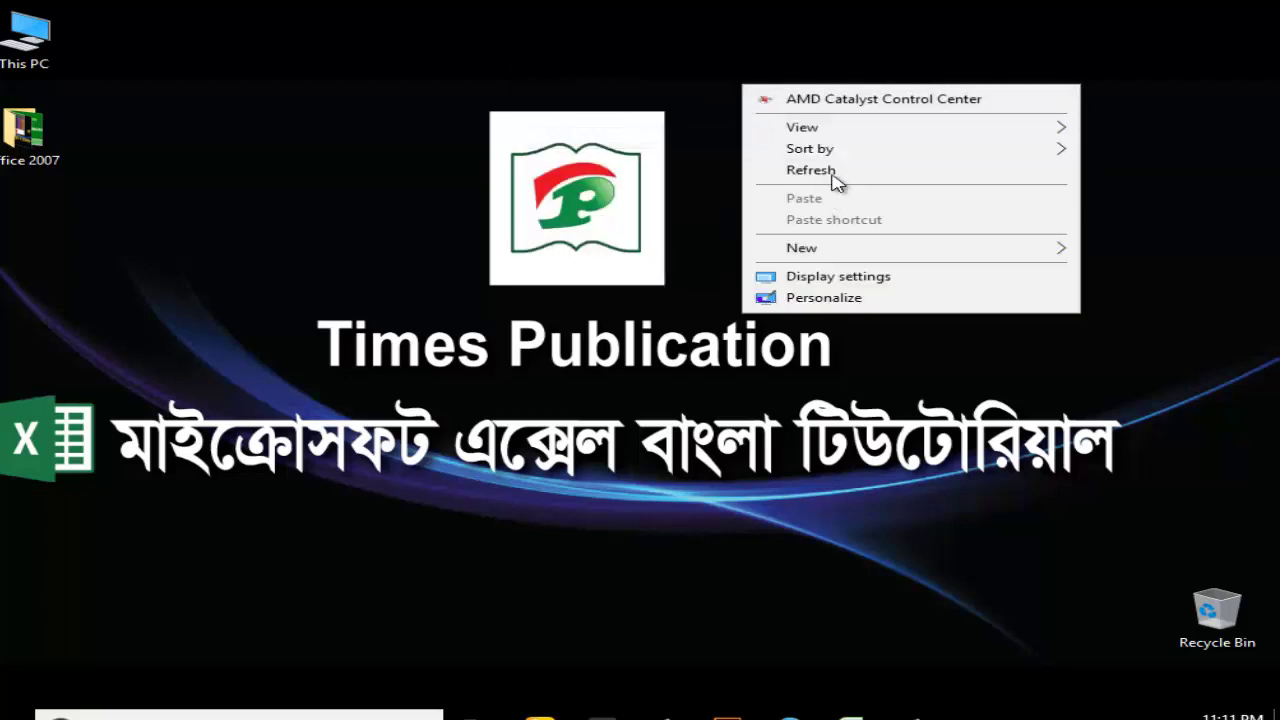
left_click(833, 176)
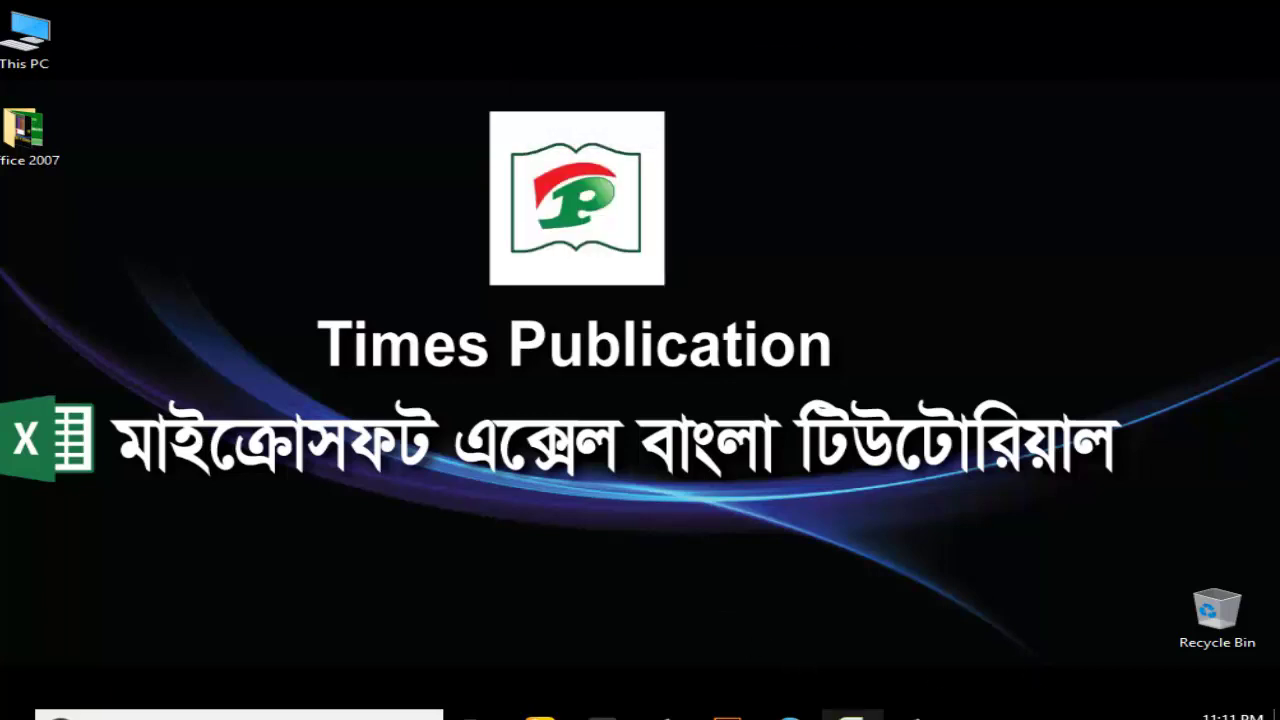
left_click(852, 714)
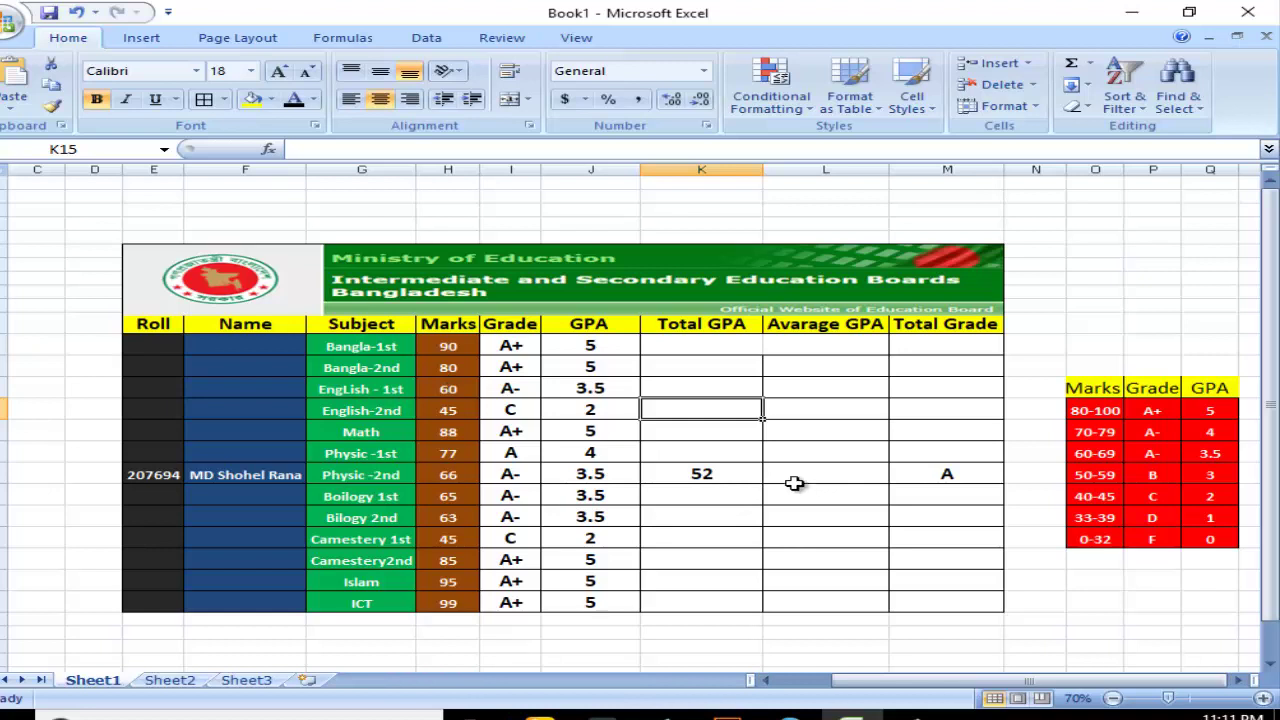
left_click(497, 323)
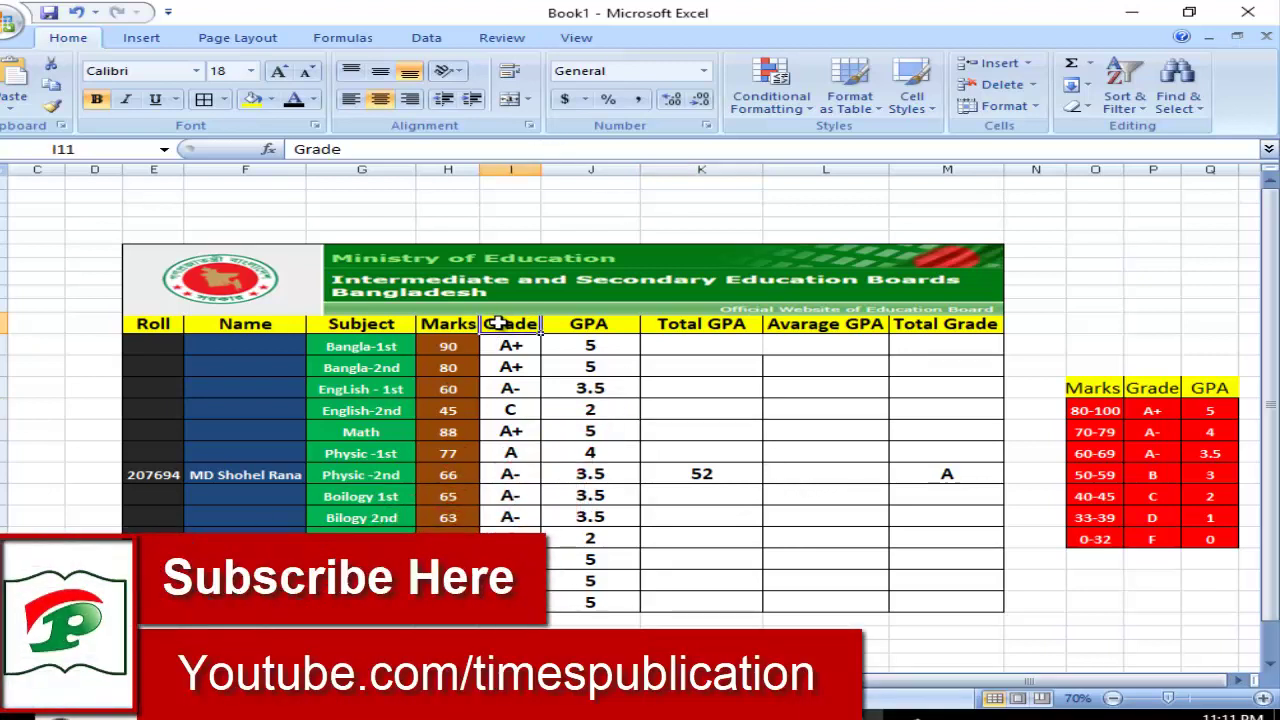
left_click(588, 323)
left_click(705, 330)
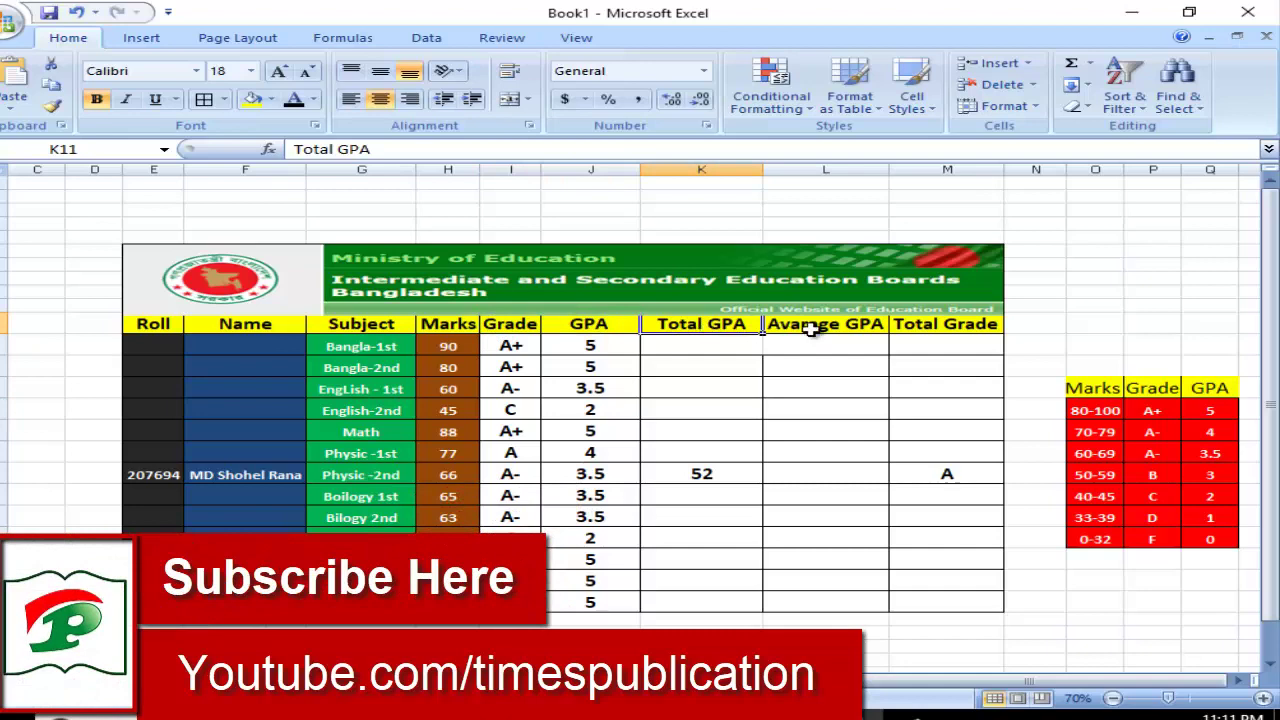
left_click(856, 324)
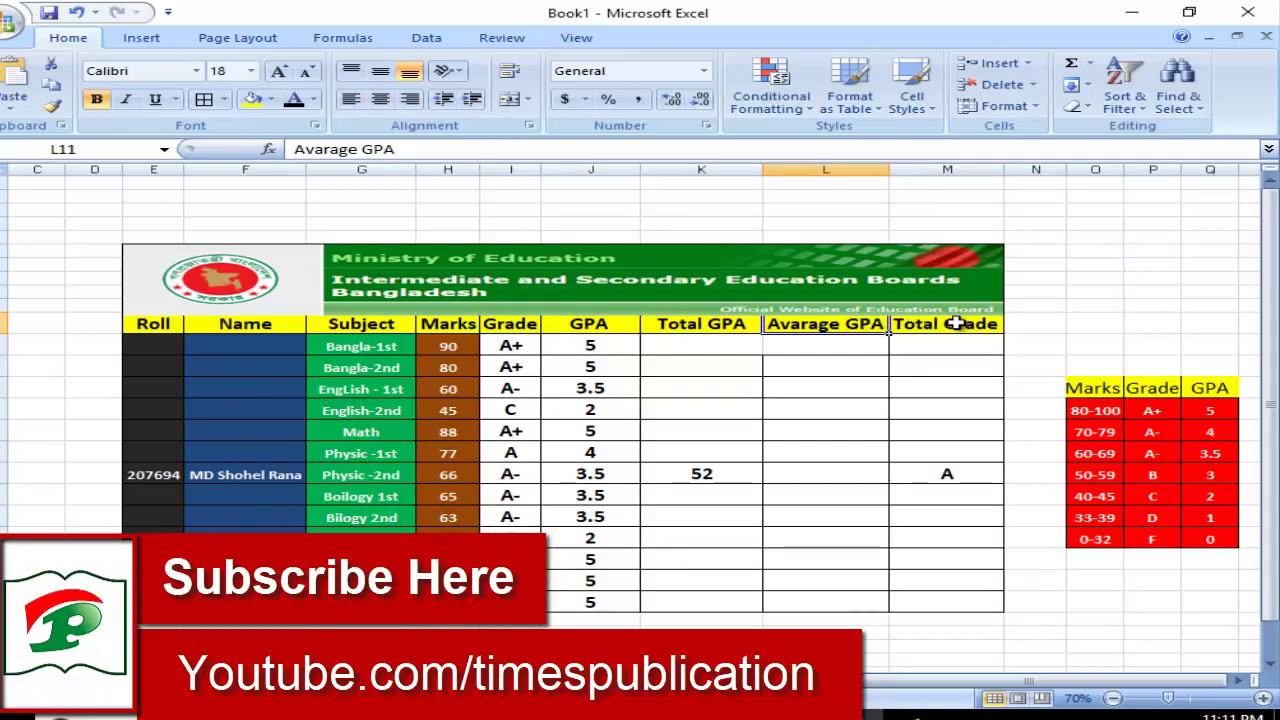
left_click(914, 323)
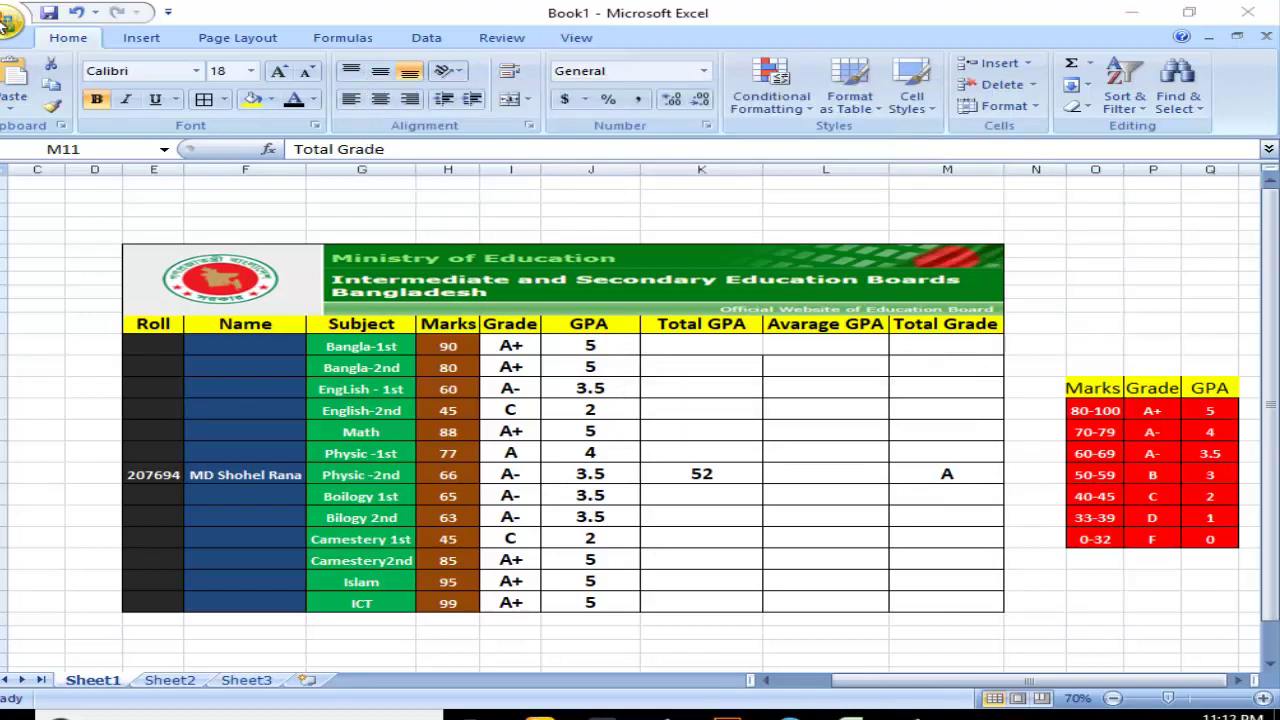
Create a new blank workbook, Book2, through the Office button's New command
left_click(6, 22)
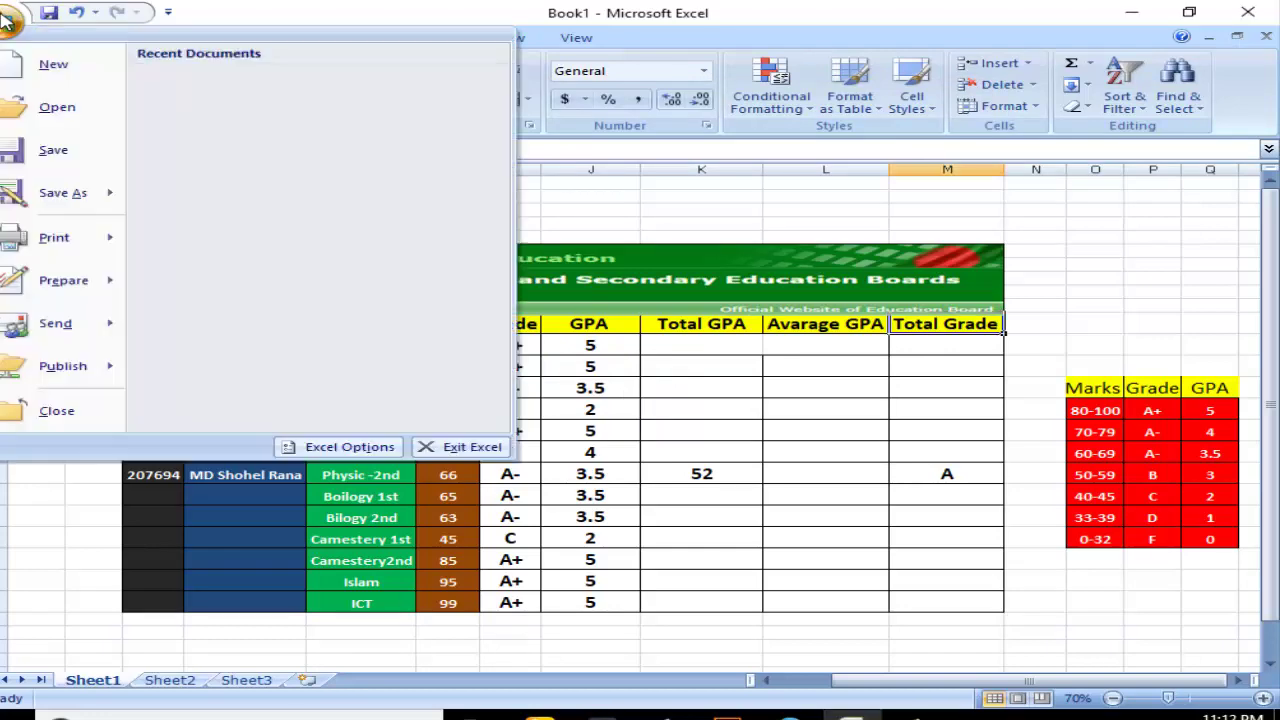
left_click(55, 68)
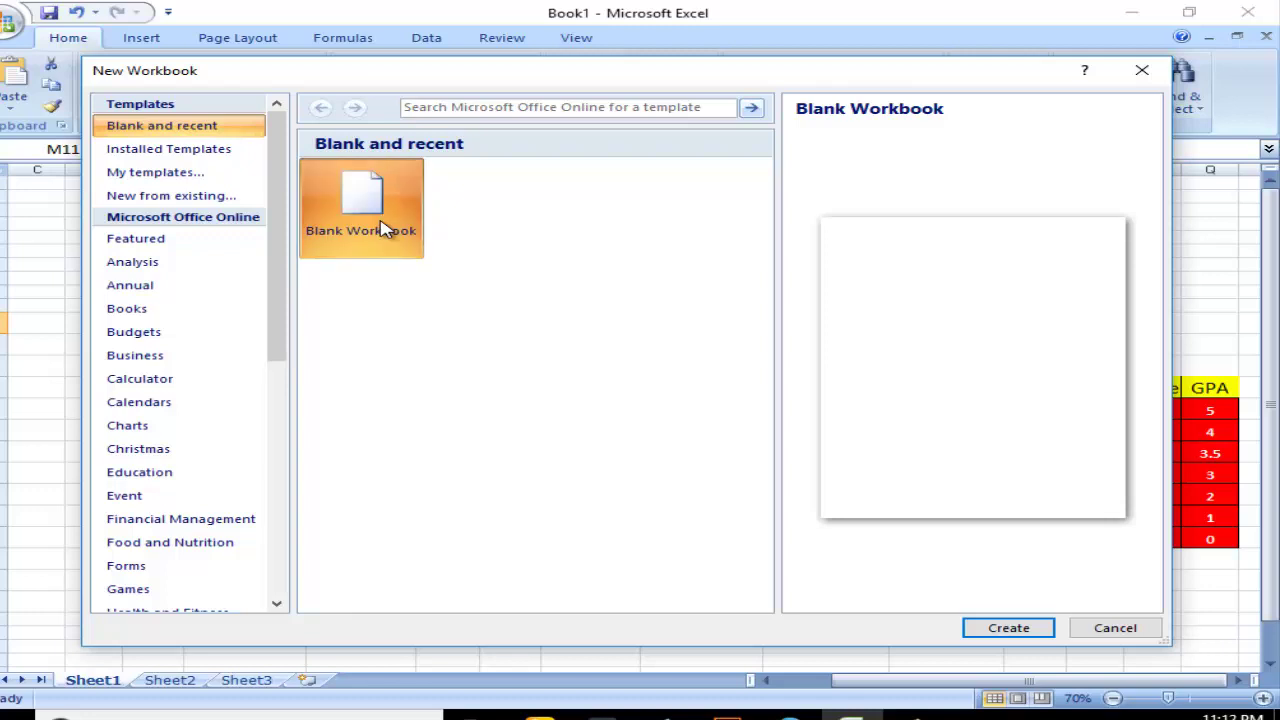
double_click(382, 227)
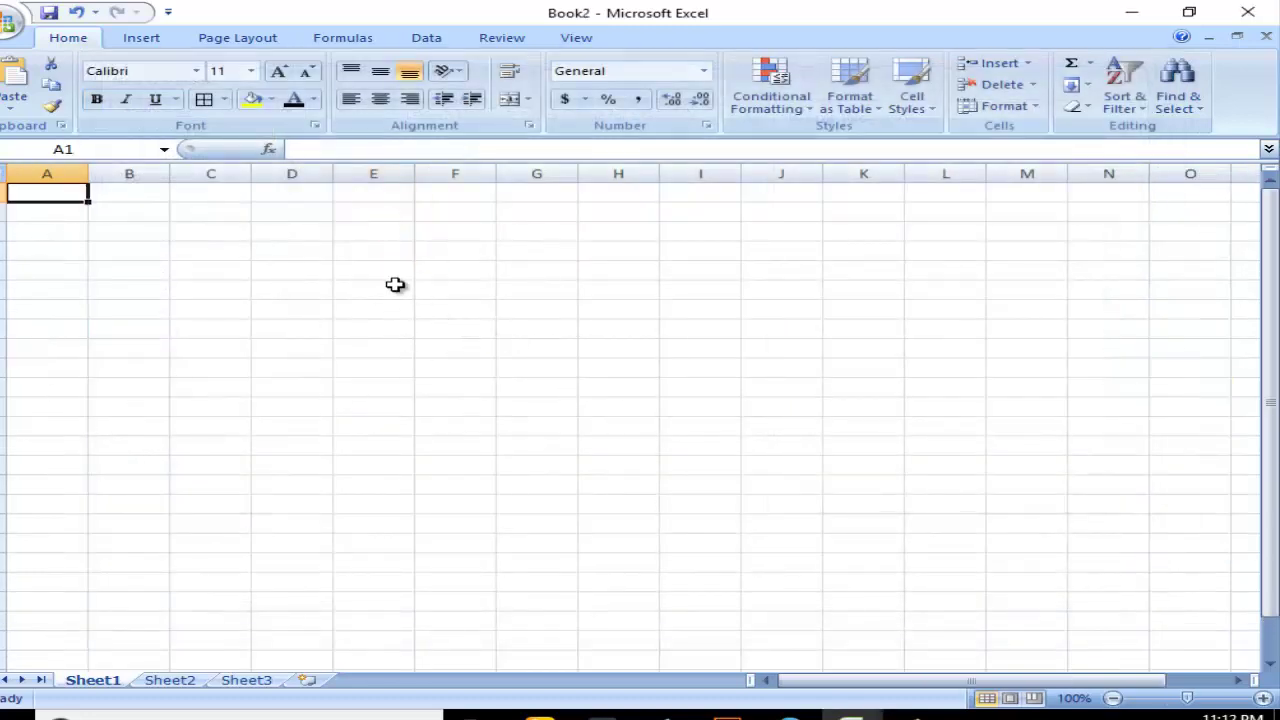
left_click(850, 714)
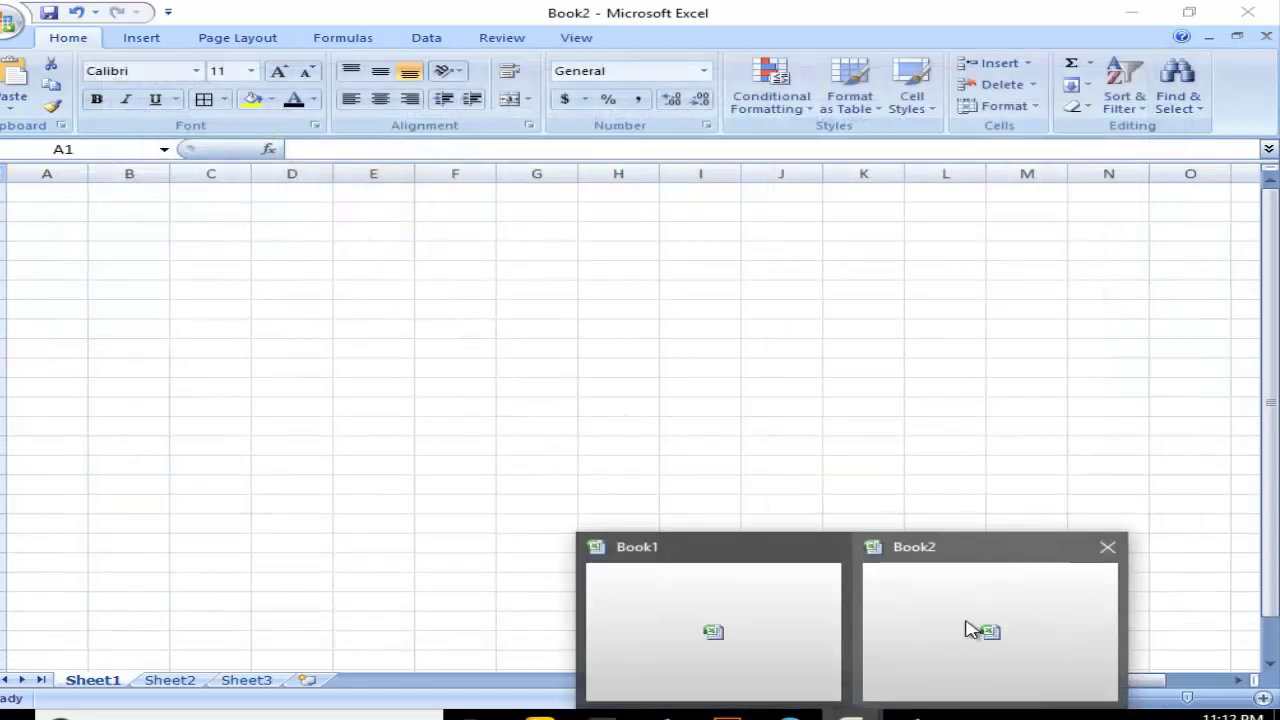
left_click(1189, 12)
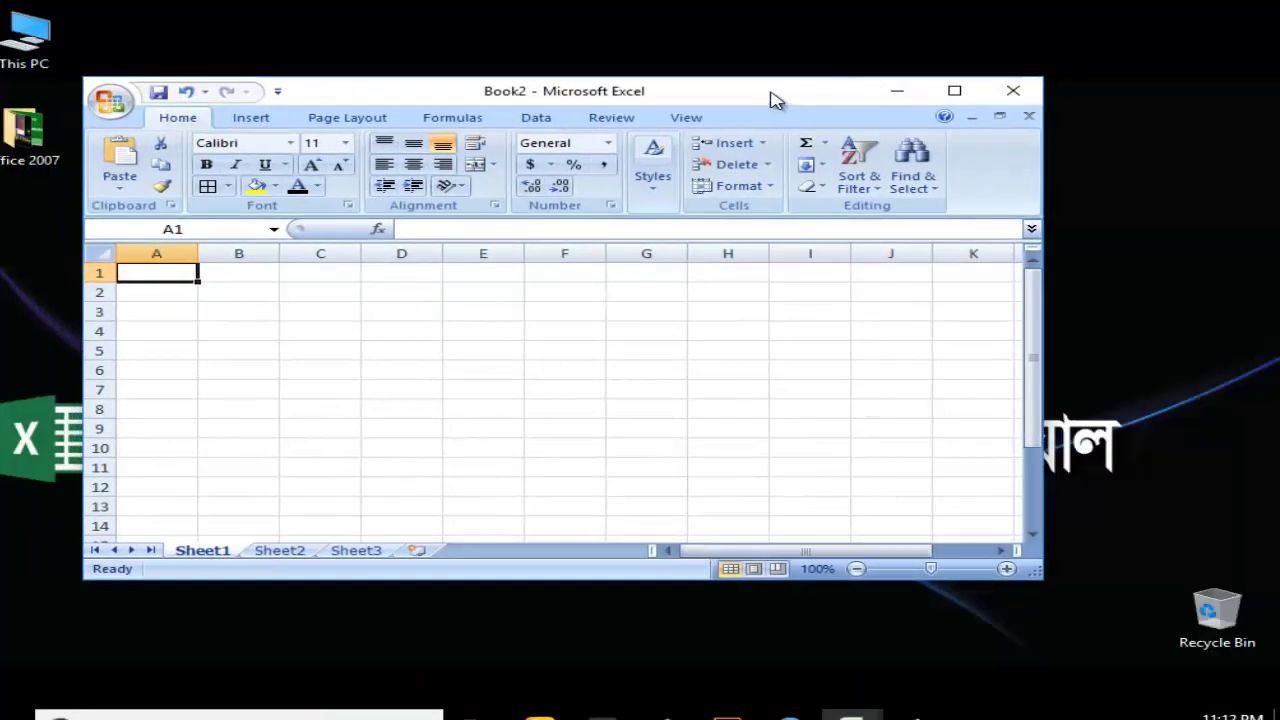
left_click_drag(771, 100, 661, 78)
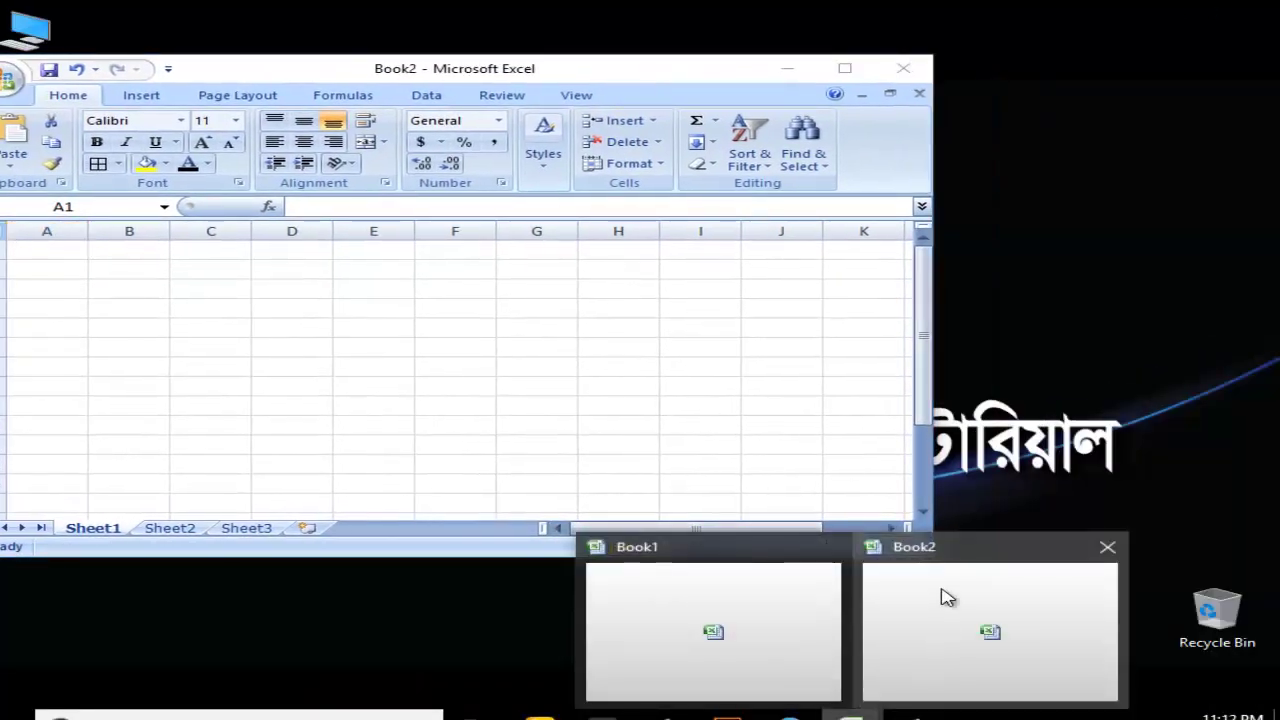
mouse_move(851, 715)
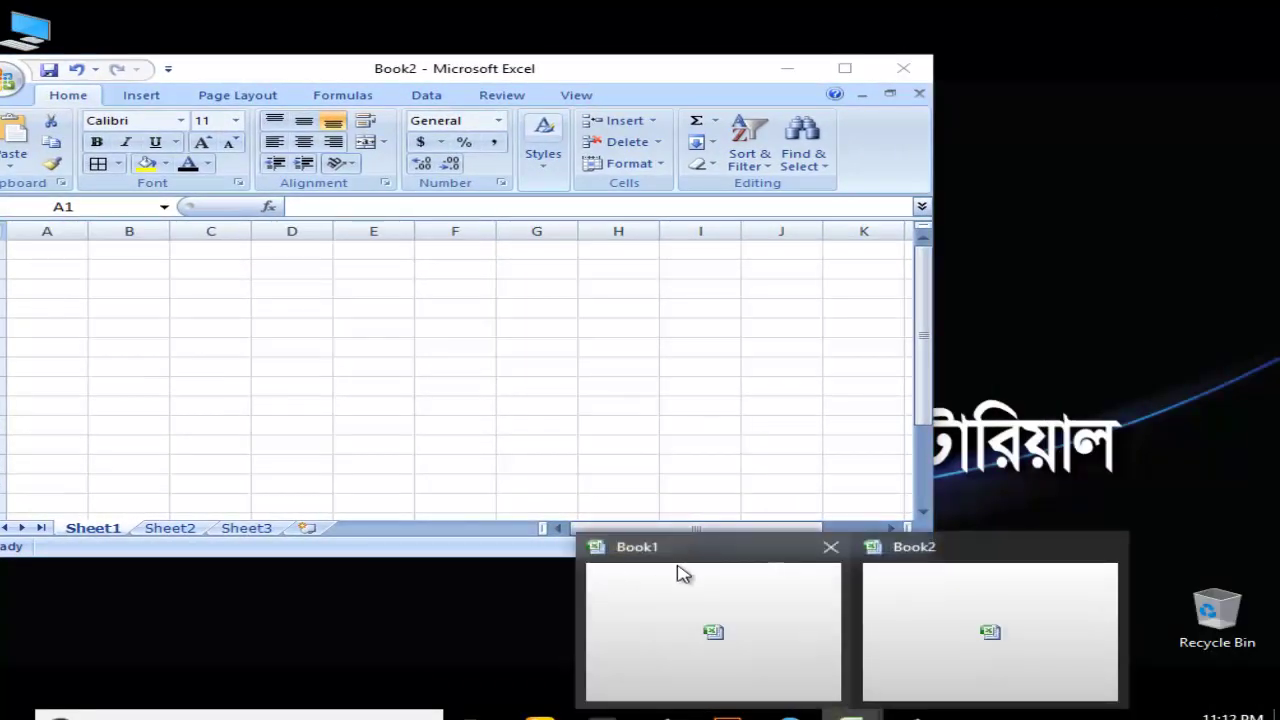
left_click(690, 573)
left_click_drag(466, 74, 519, 61)
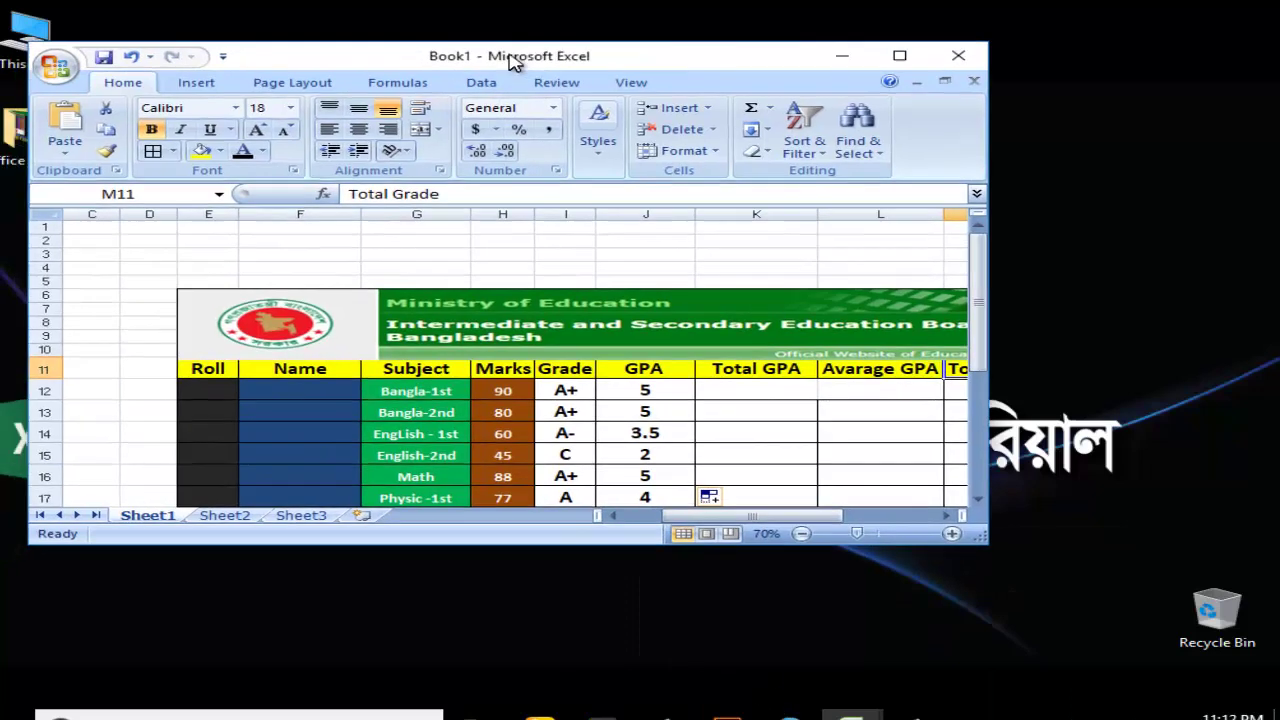
left_click_drag(745, 515, 763, 515)
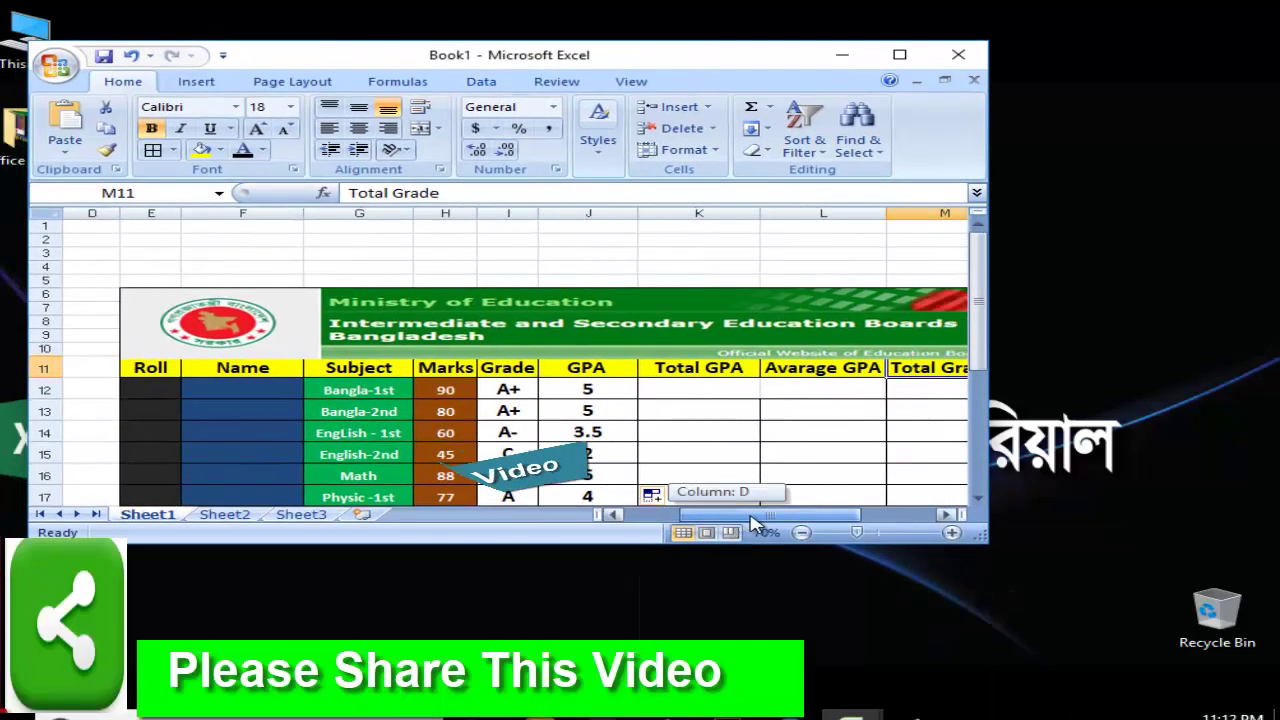
left_click(899, 54)
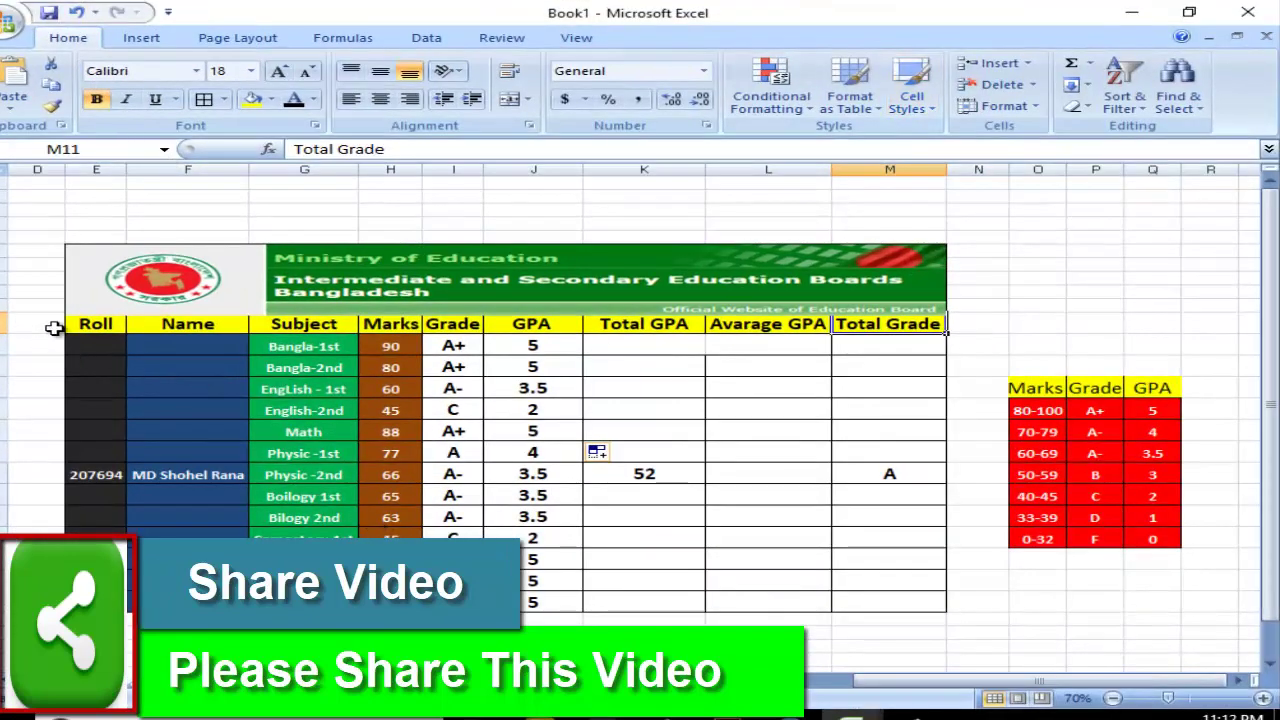
left_click(182, 344)
left_click(320, 324)
left_click(390, 324)
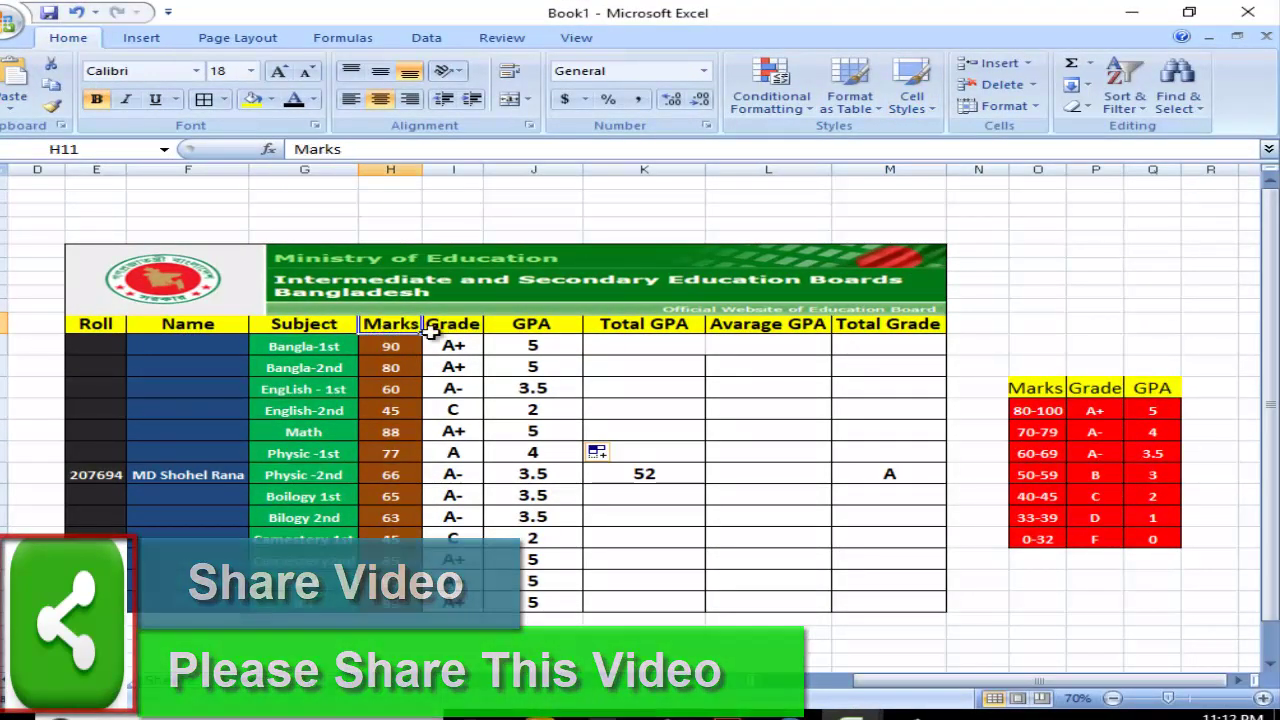
left_click(453, 324)
left_click(531, 324)
left_click(635, 327)
left_click(755, 324)
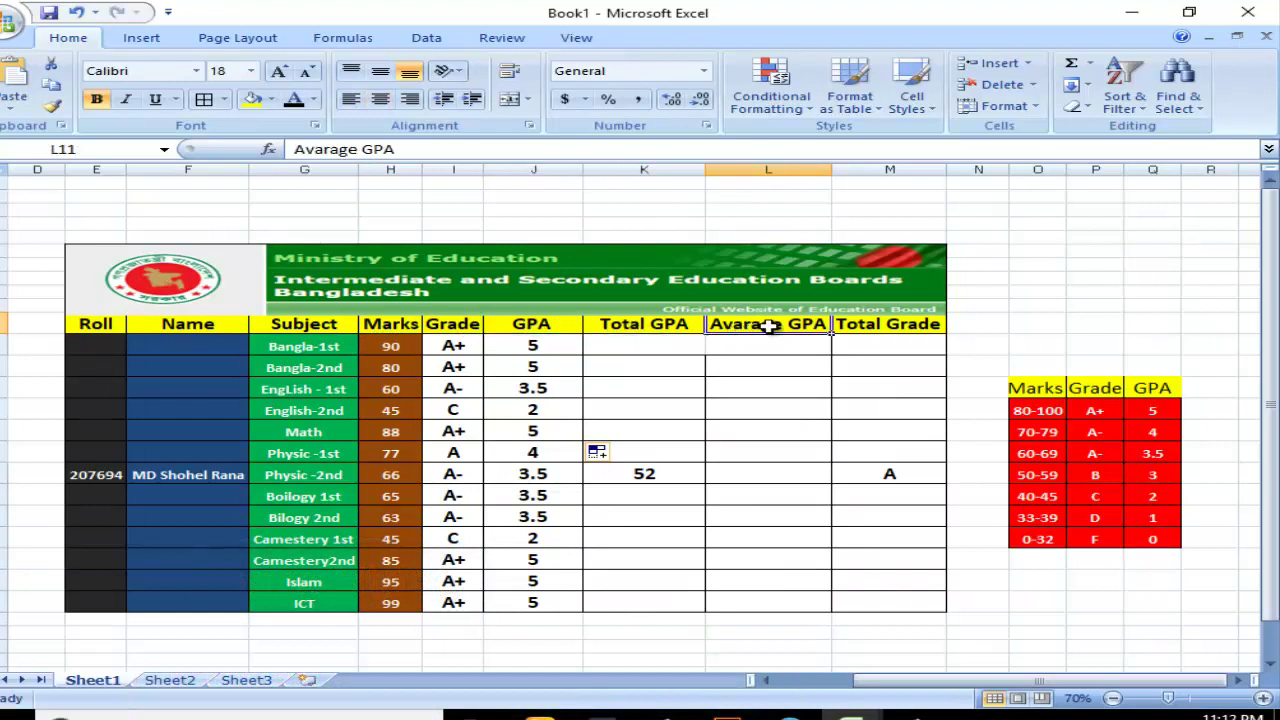
left_click(900, 324)
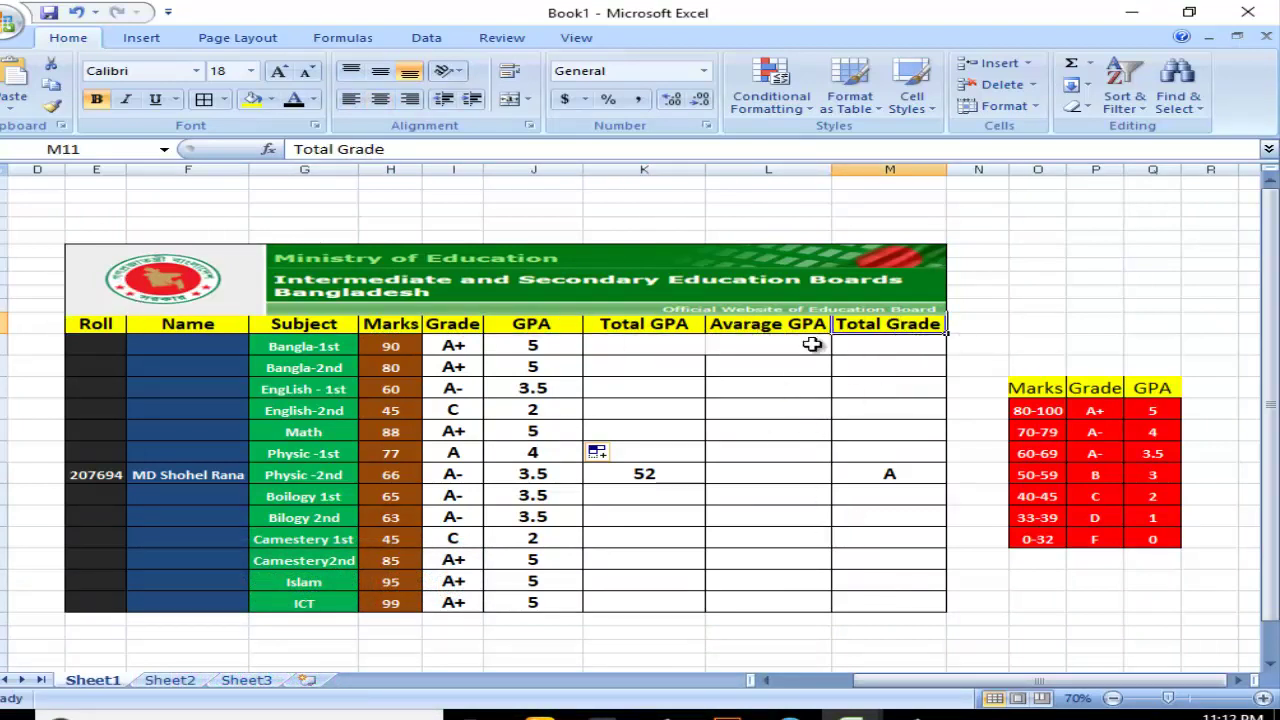
mouse_move(850, 712)
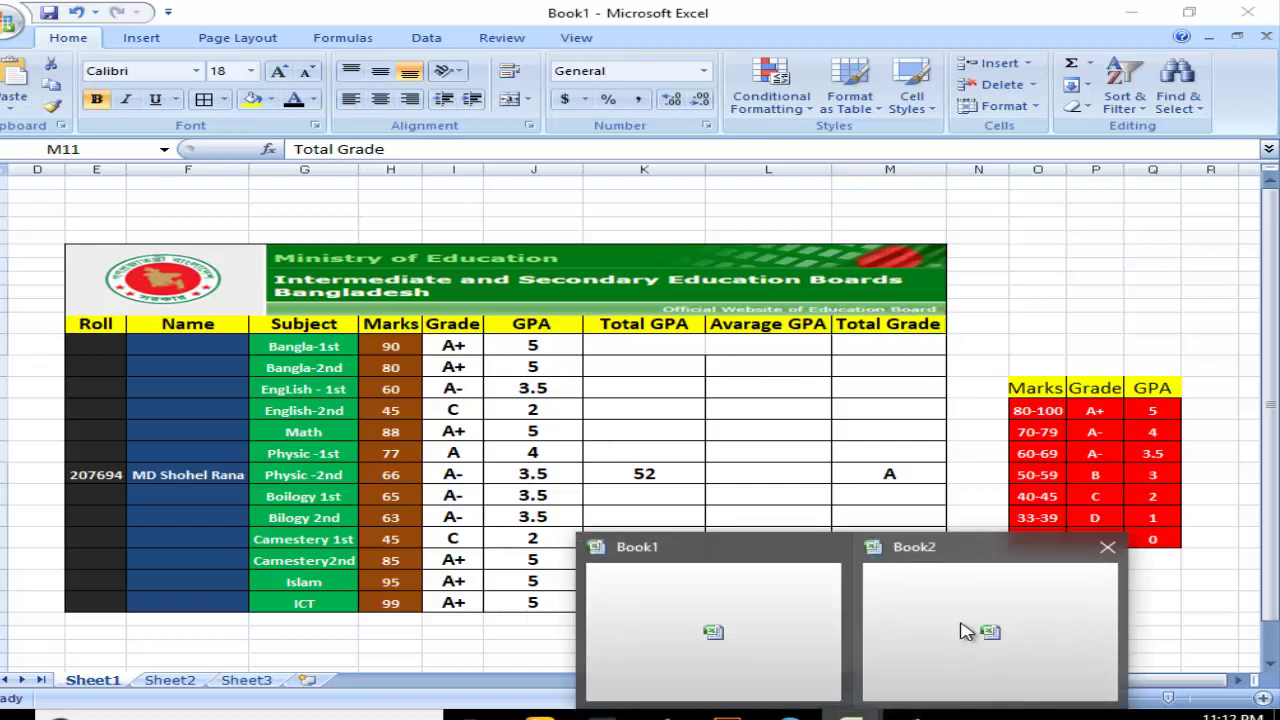
left_click(966, 624)
left_click(294, 256)
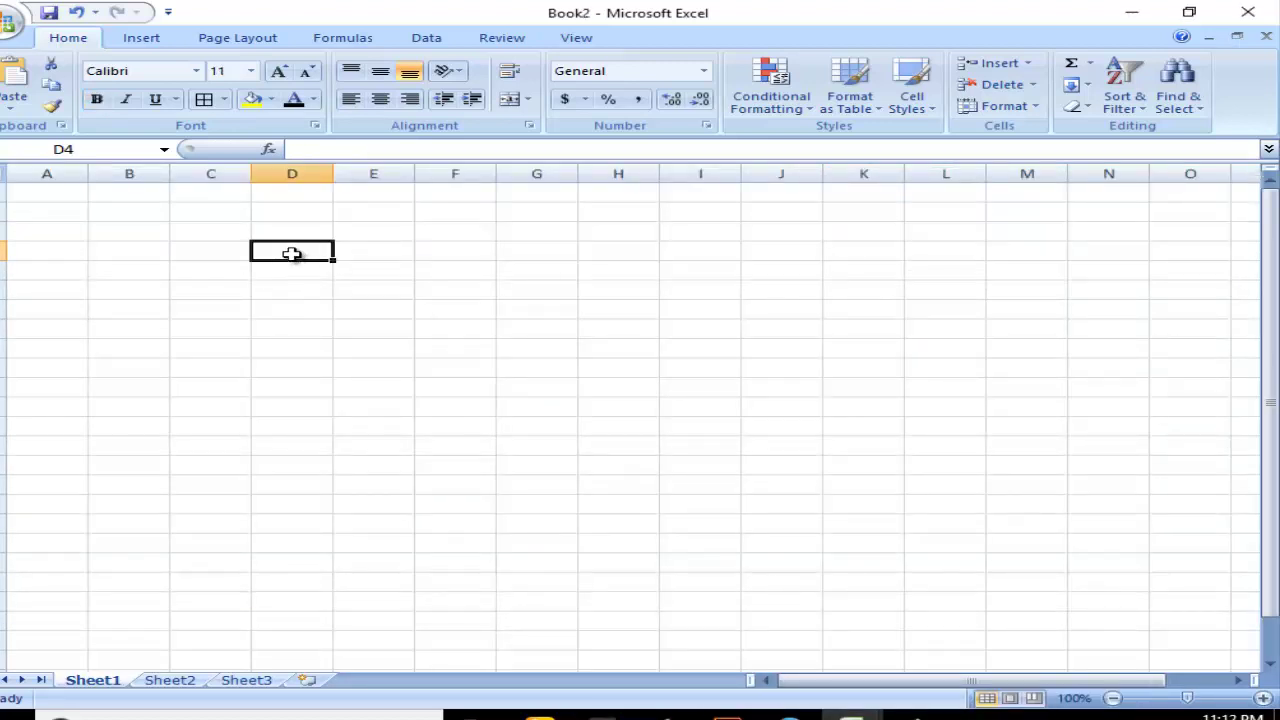
Enter the headers Roll in D4, Name in E4 and Subject in F4 of Book2
double_click(294, 254)
type("Roll")
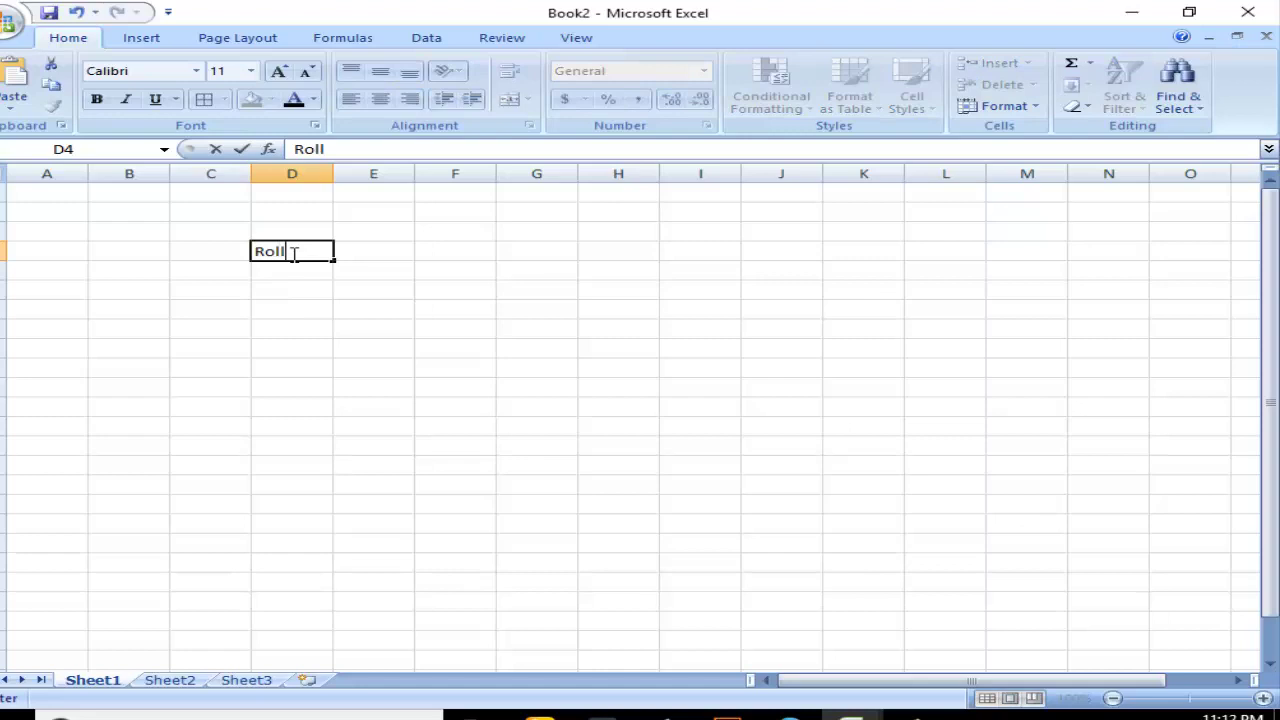
key("Tab")
type("Na")
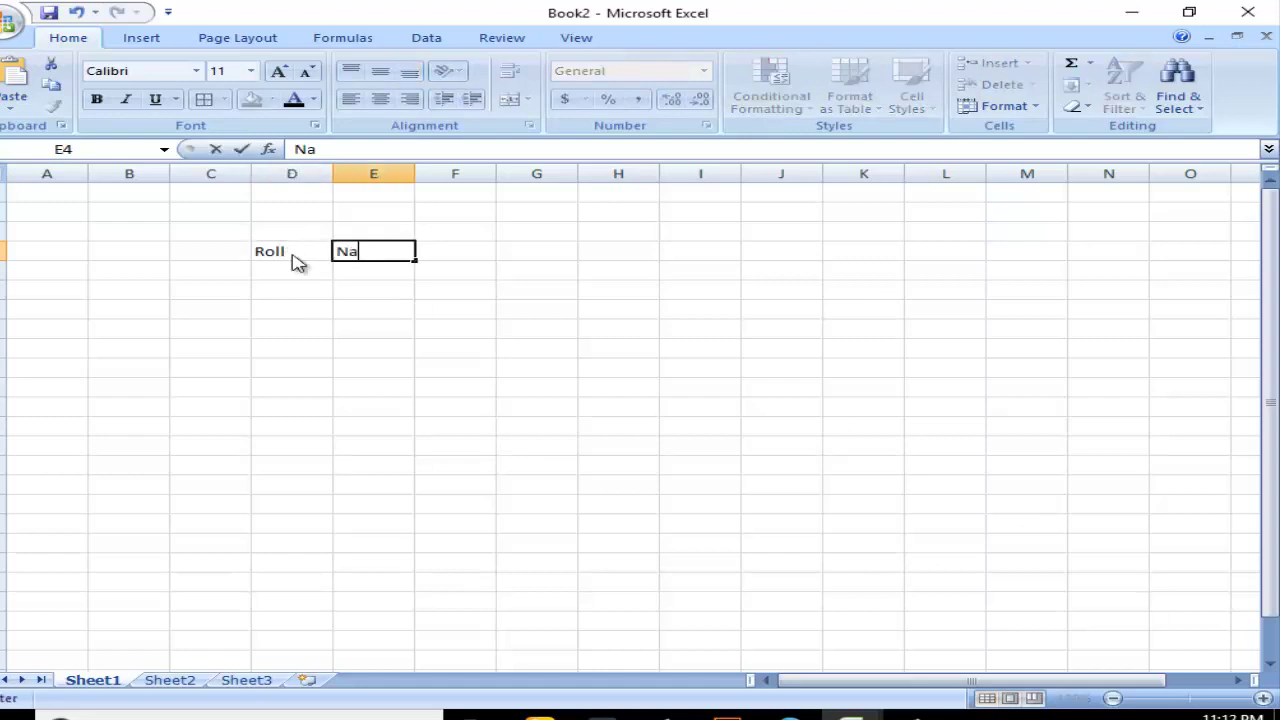
type("me")
left_click(914, 714)
left_click(895, 135)
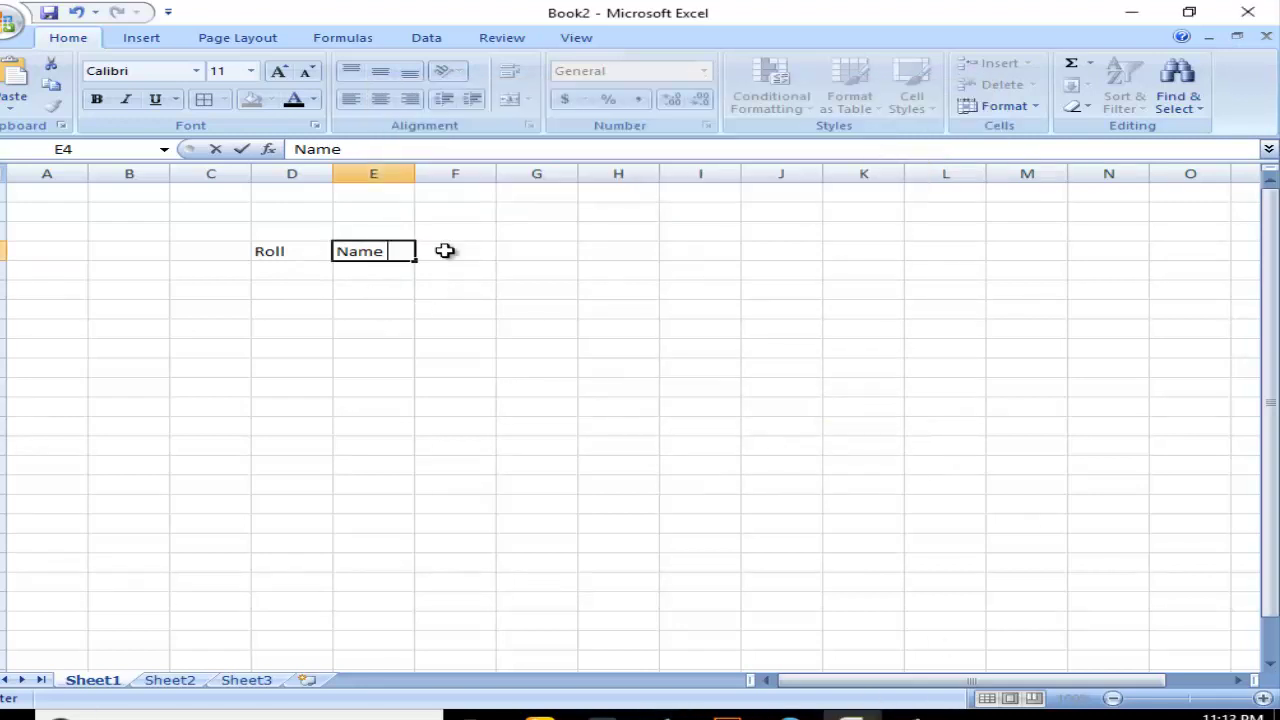
left_click(443, 250)
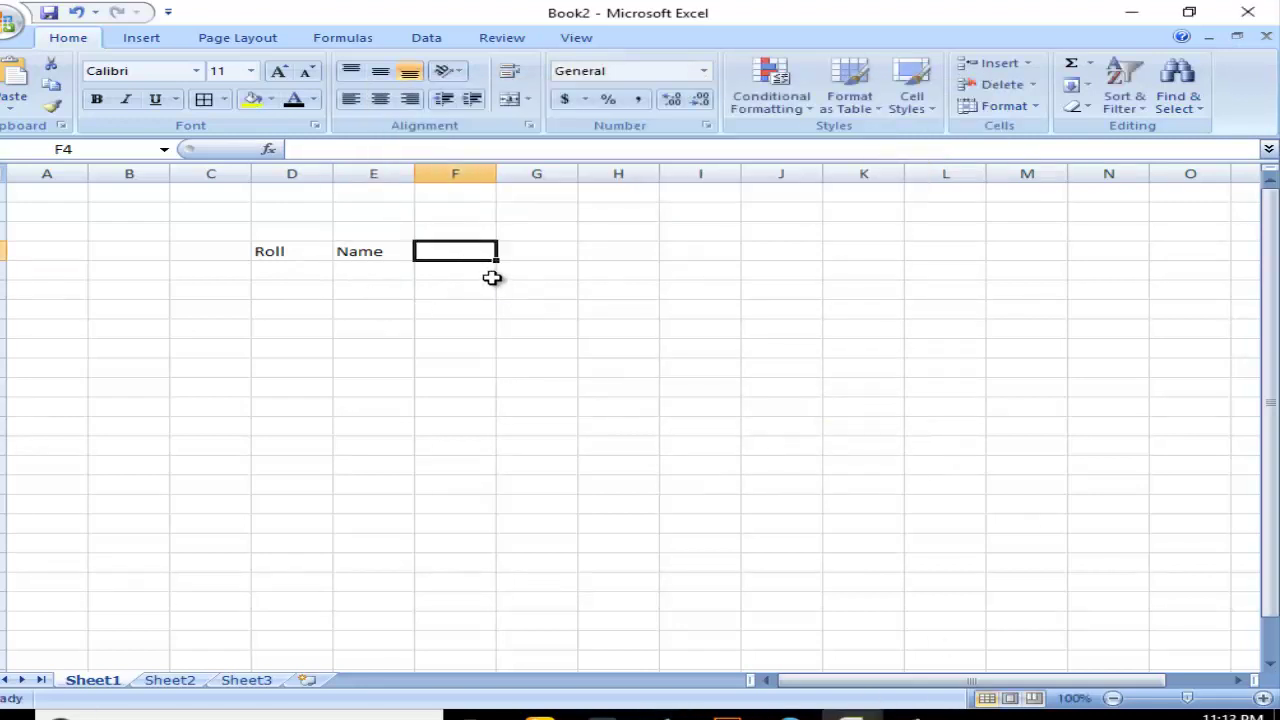
type("Su")
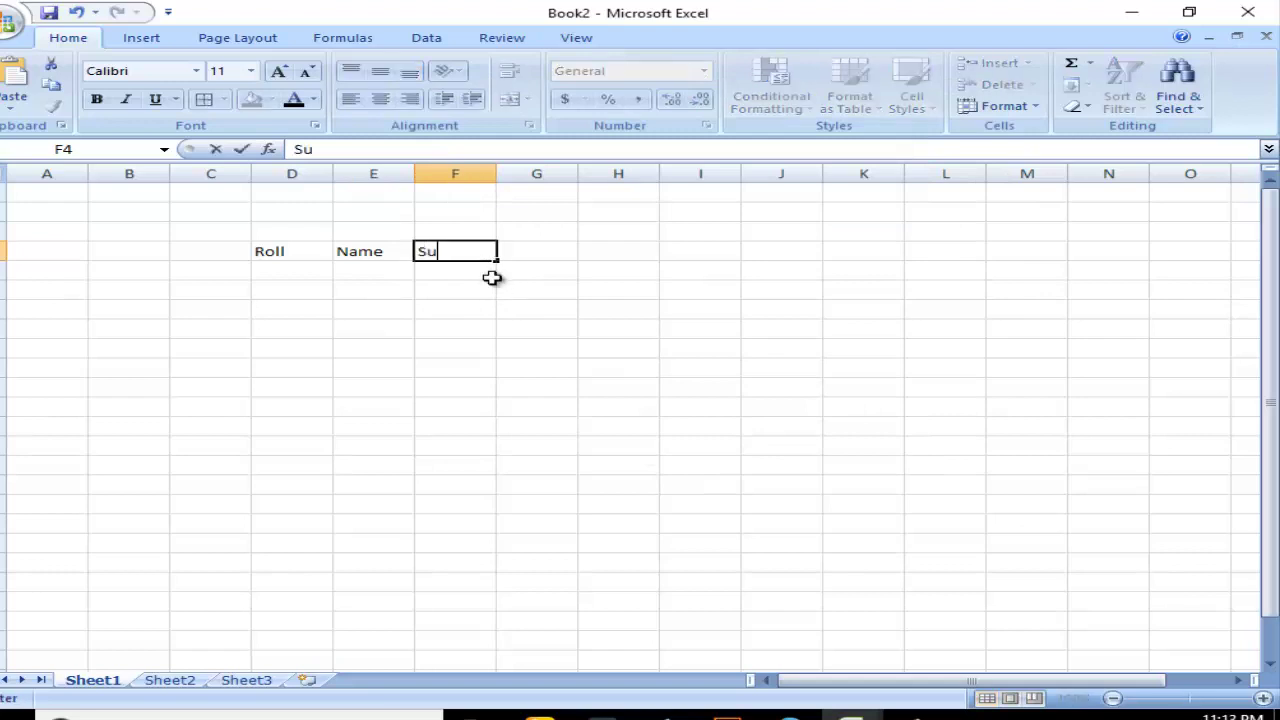
type("bject")
key("Tab")
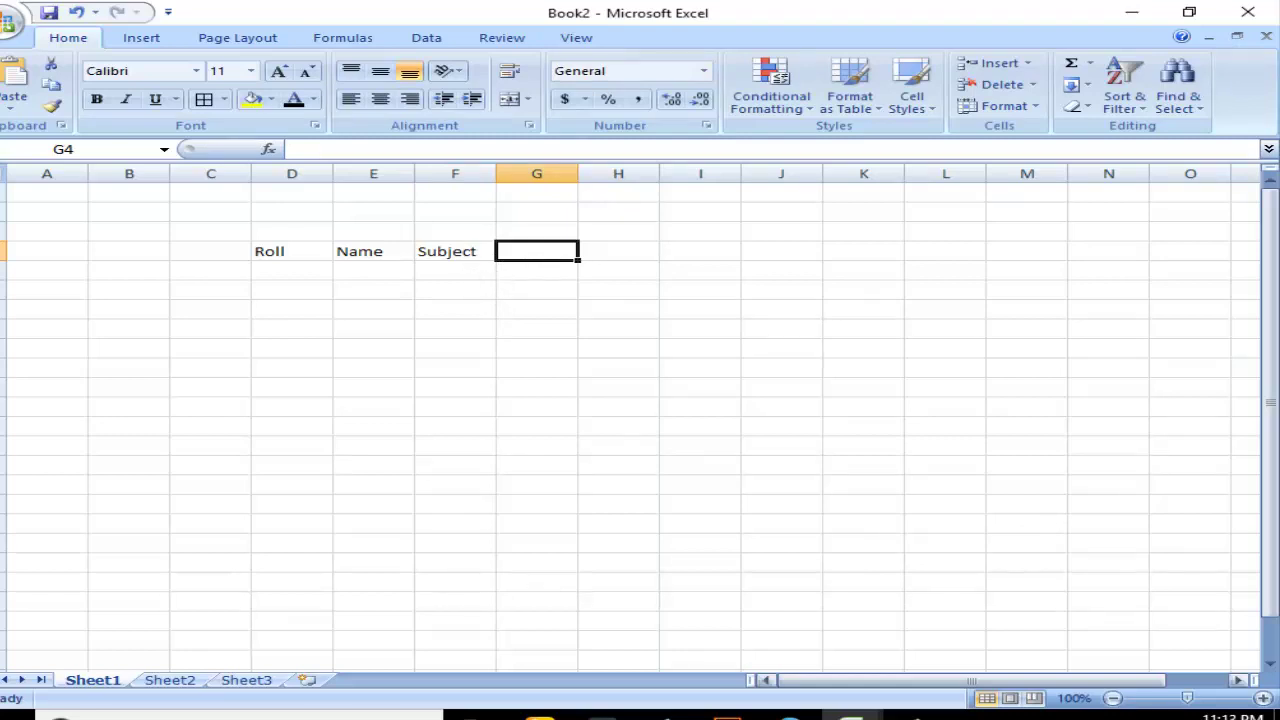
Glance at Book1's Grade and GPA headers, then switch back to Book2
mouse_move(850, 716)
left_click(763, 634)
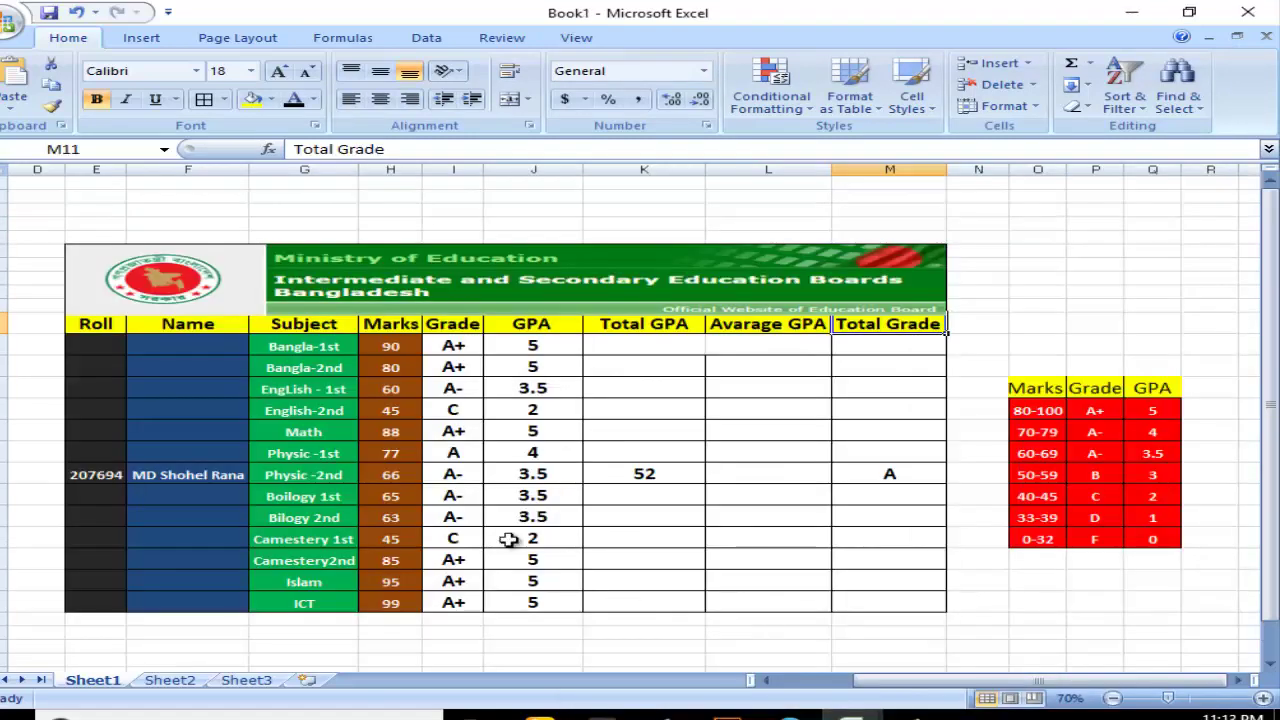
left_click(451, 324)
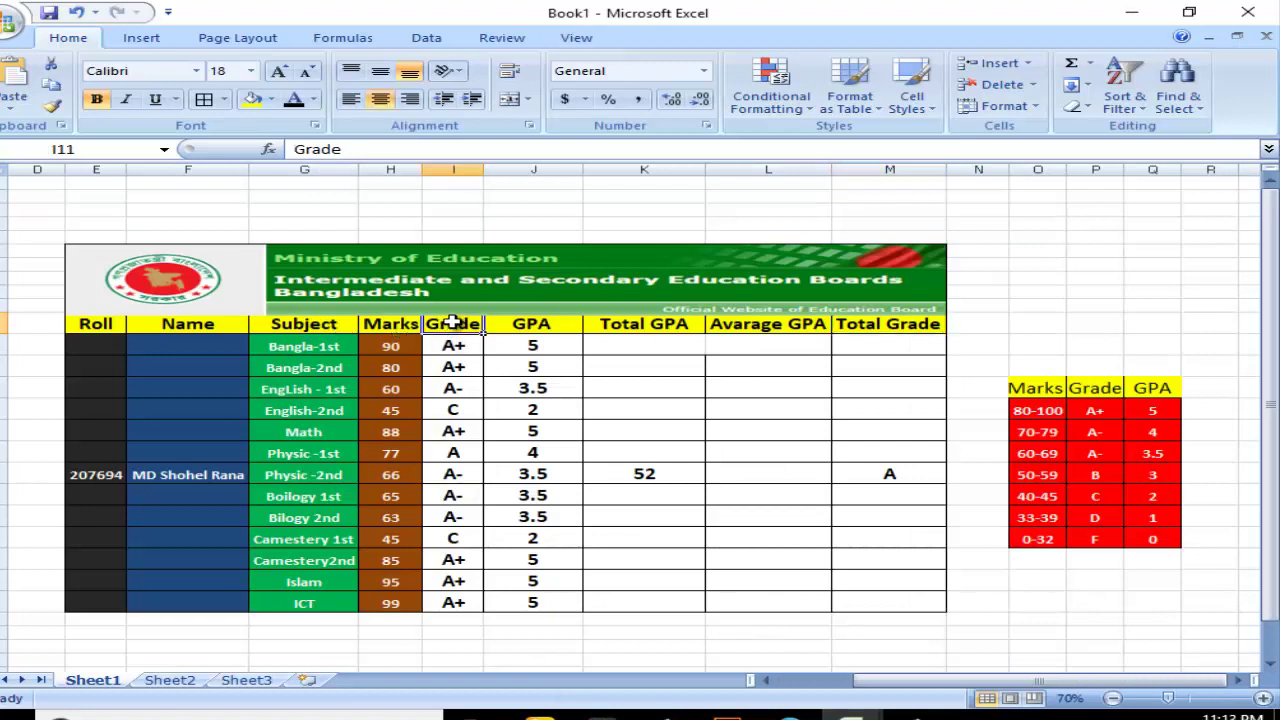
left_click(518, 324)
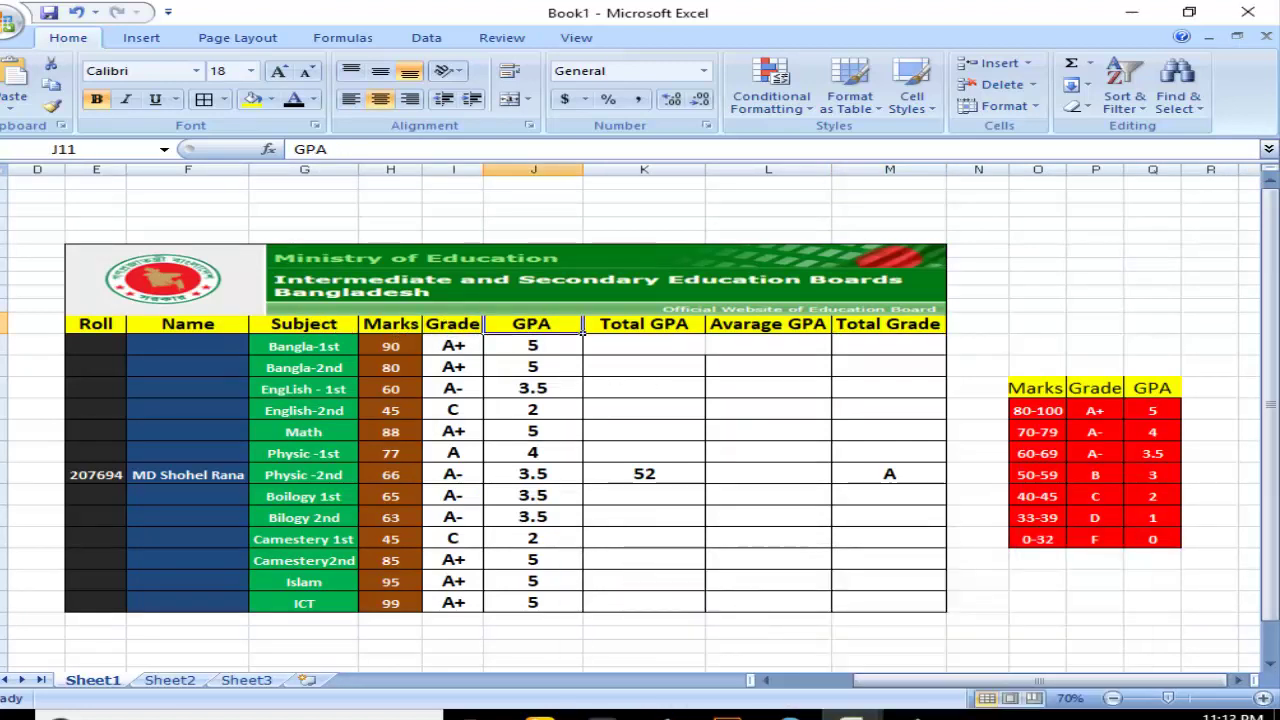
mouse_move(851, 712)
left_click(985, 610)
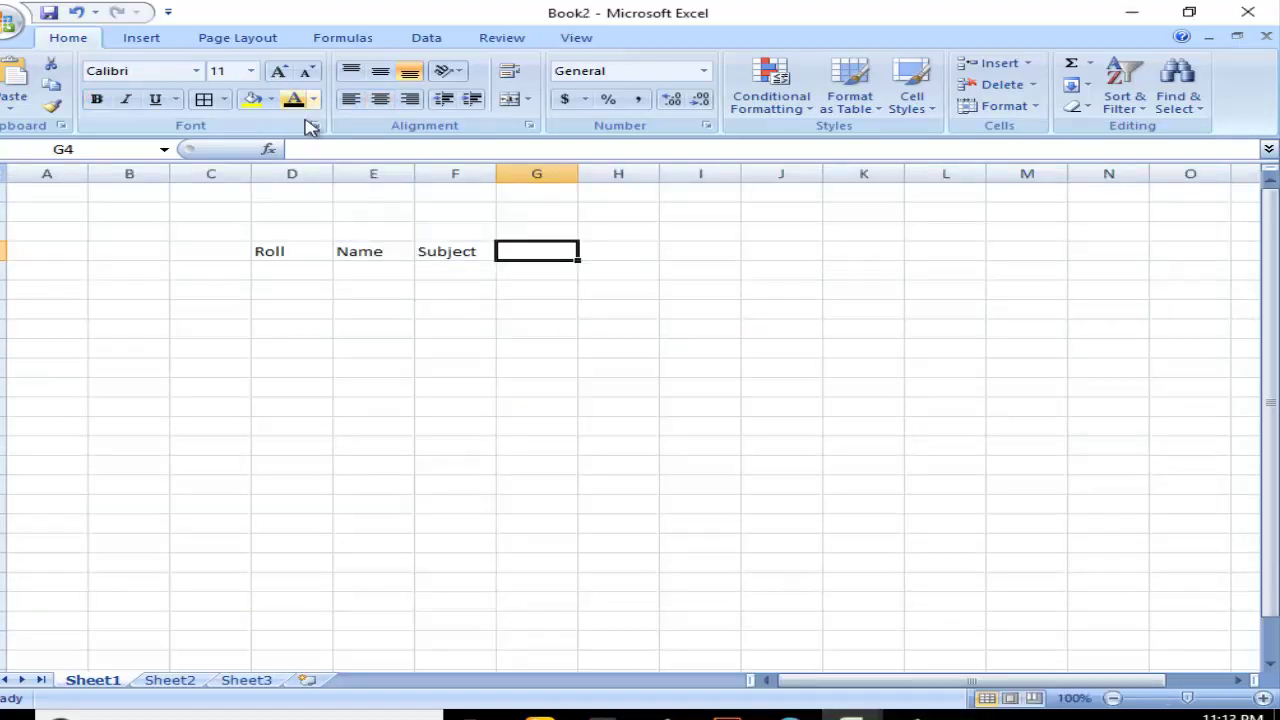
Add the headings Mark, Gread and GPA in G4:I4
double_click(560, 251)
type("Mark")
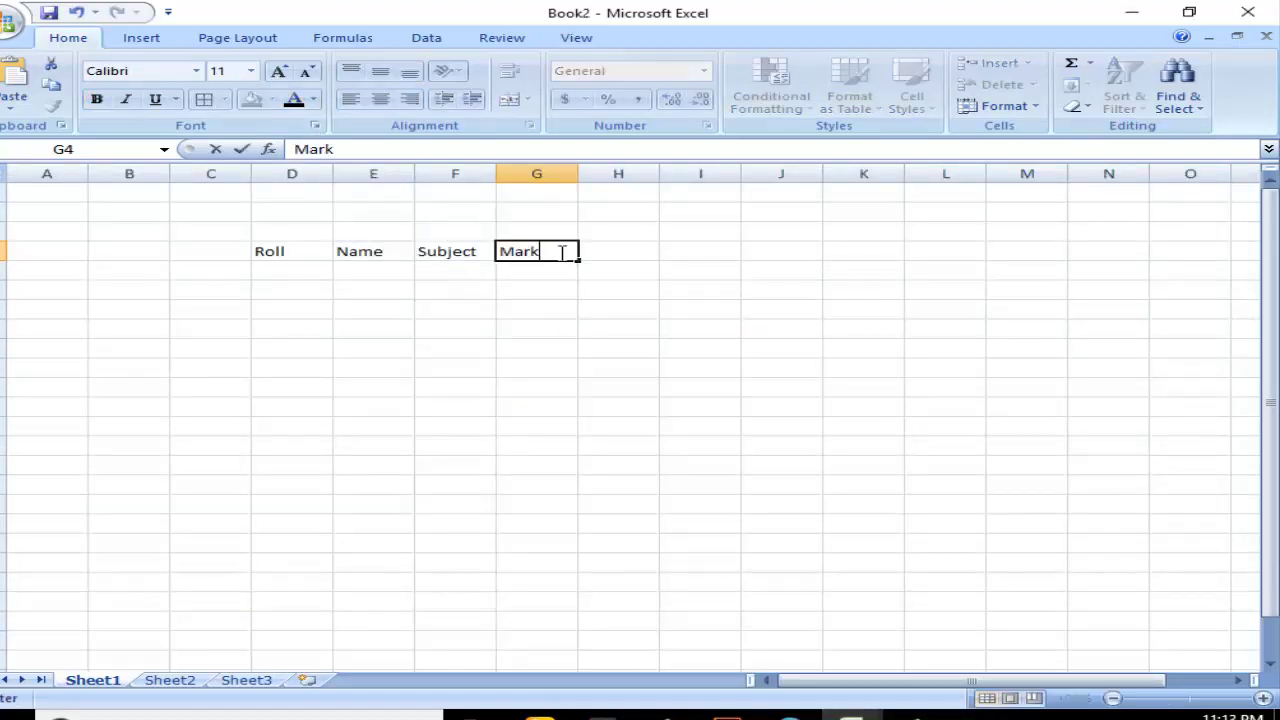
key("Tab")
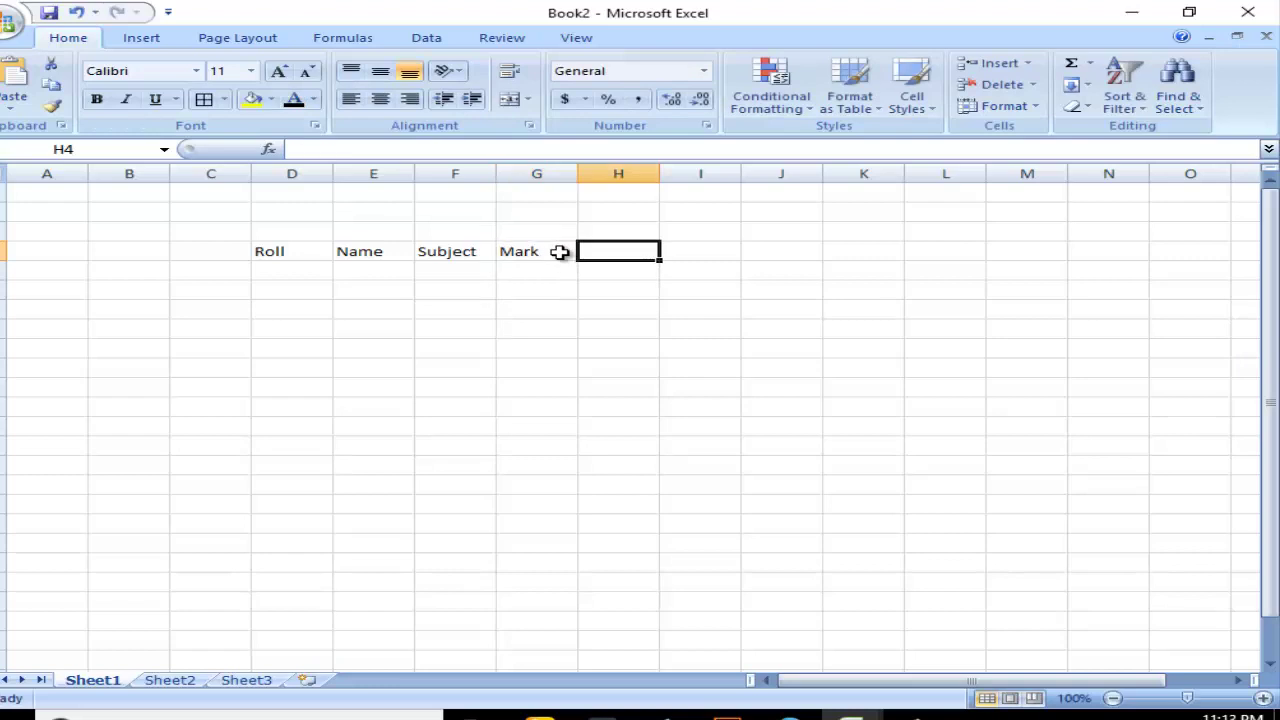
type("Gree")
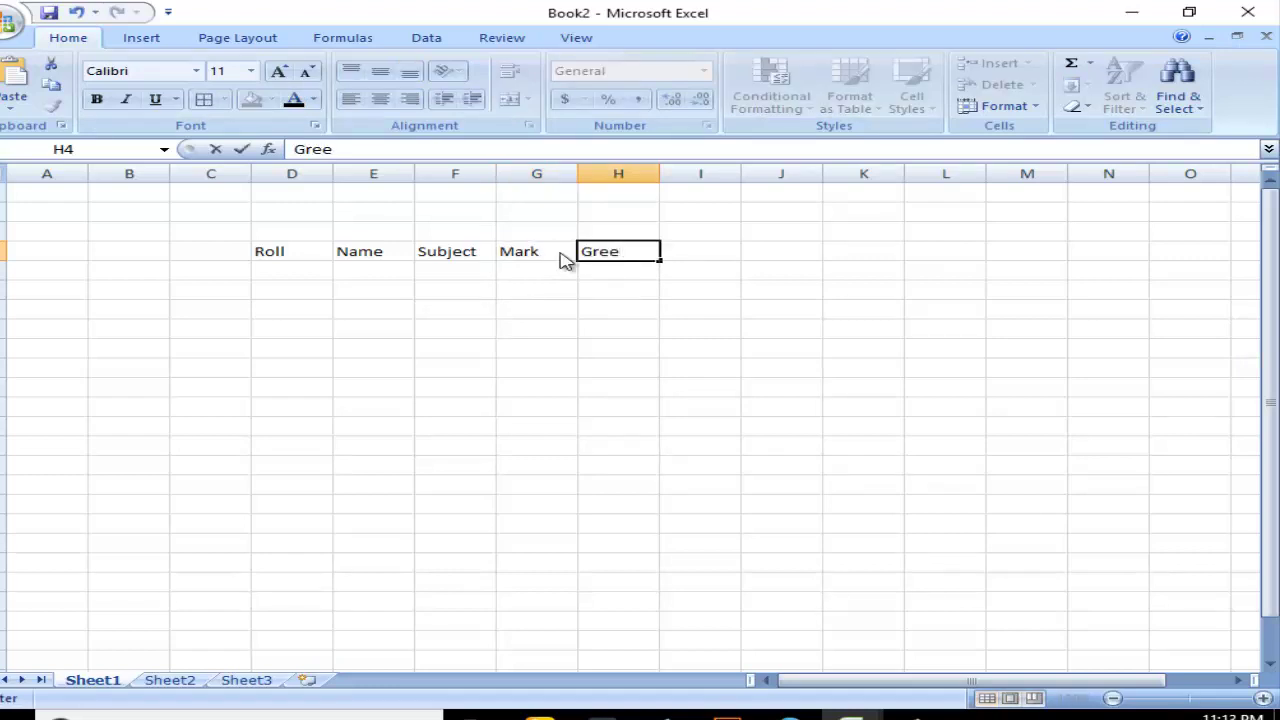
key("BackSpace")
key("BackSpace")
type("ead G")
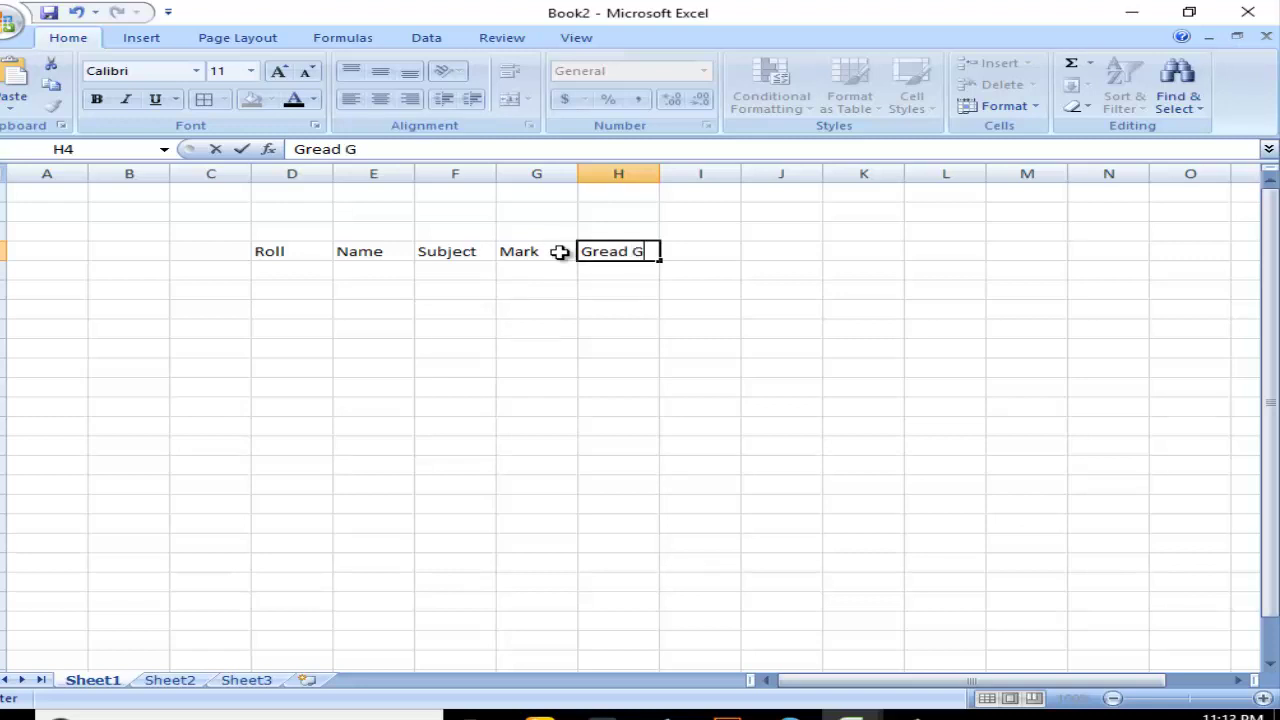
type("P")
key("BackSpace")
key("BackSpace")
key("Tab")
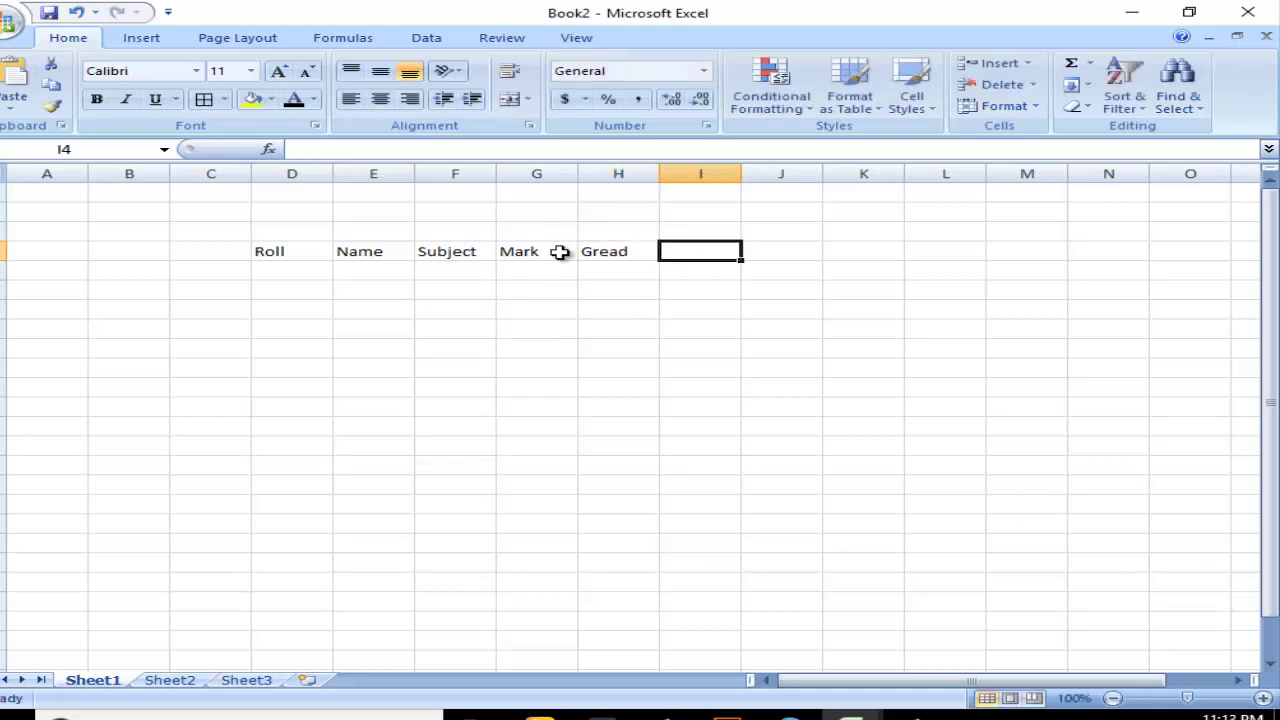
type("GPA")
key("Tab")
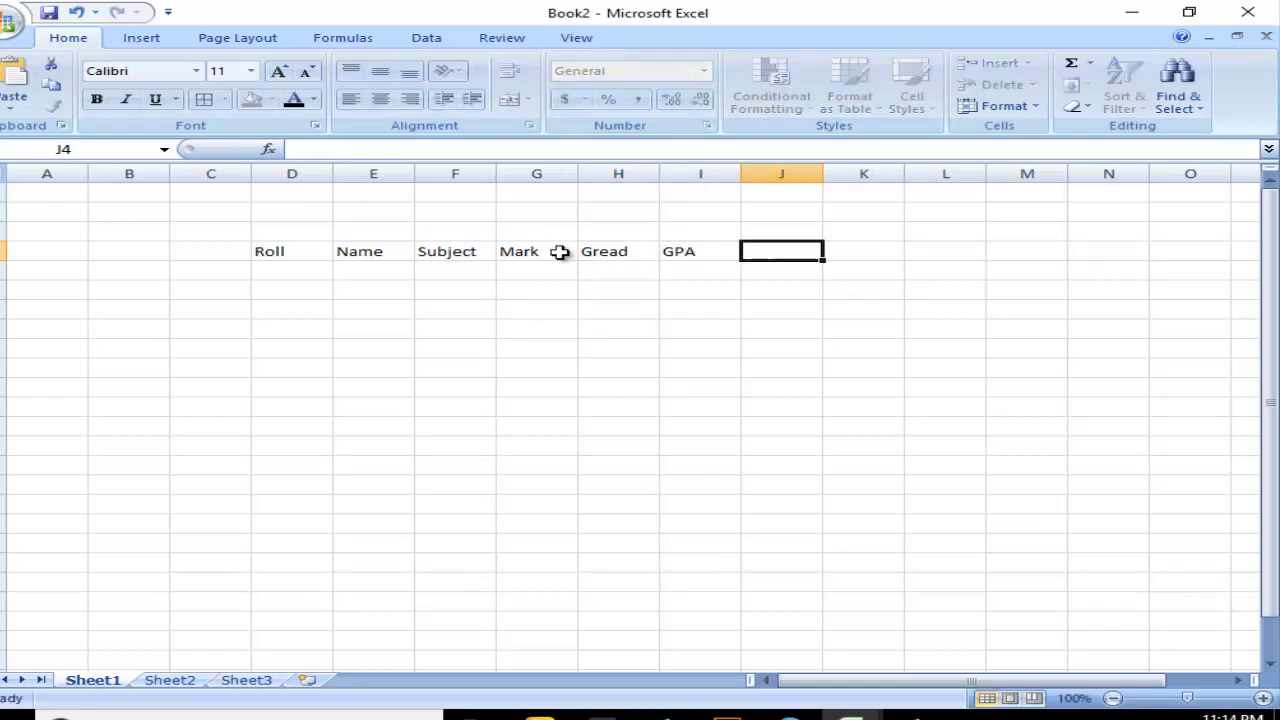
Add the headings Total GPA in J4 and AVA GPA in K4
type("Total")
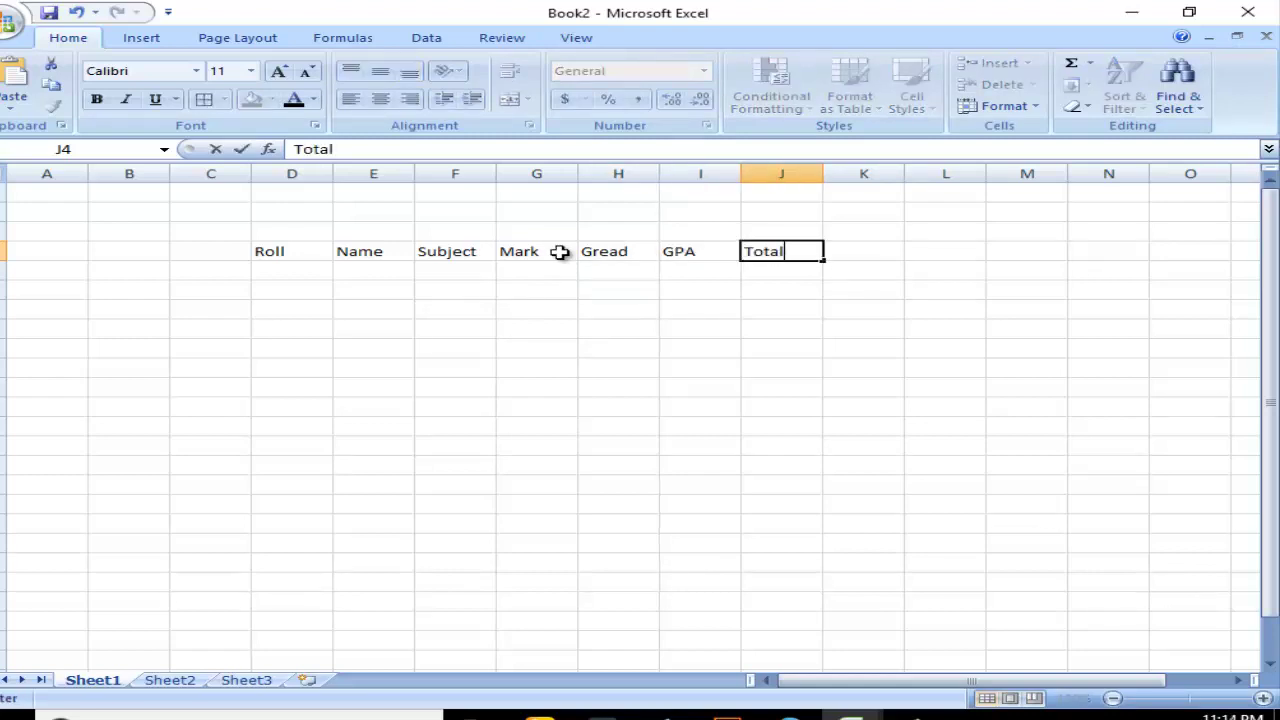
key("Tab")
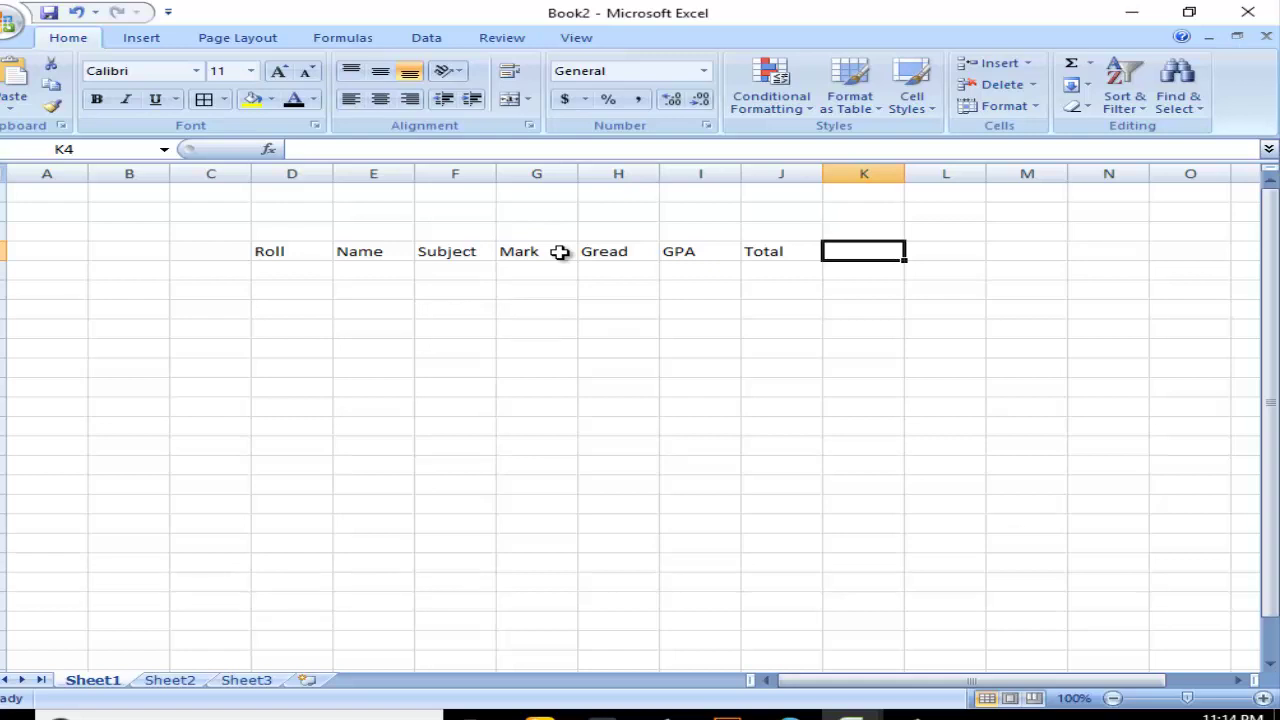
key("Left")
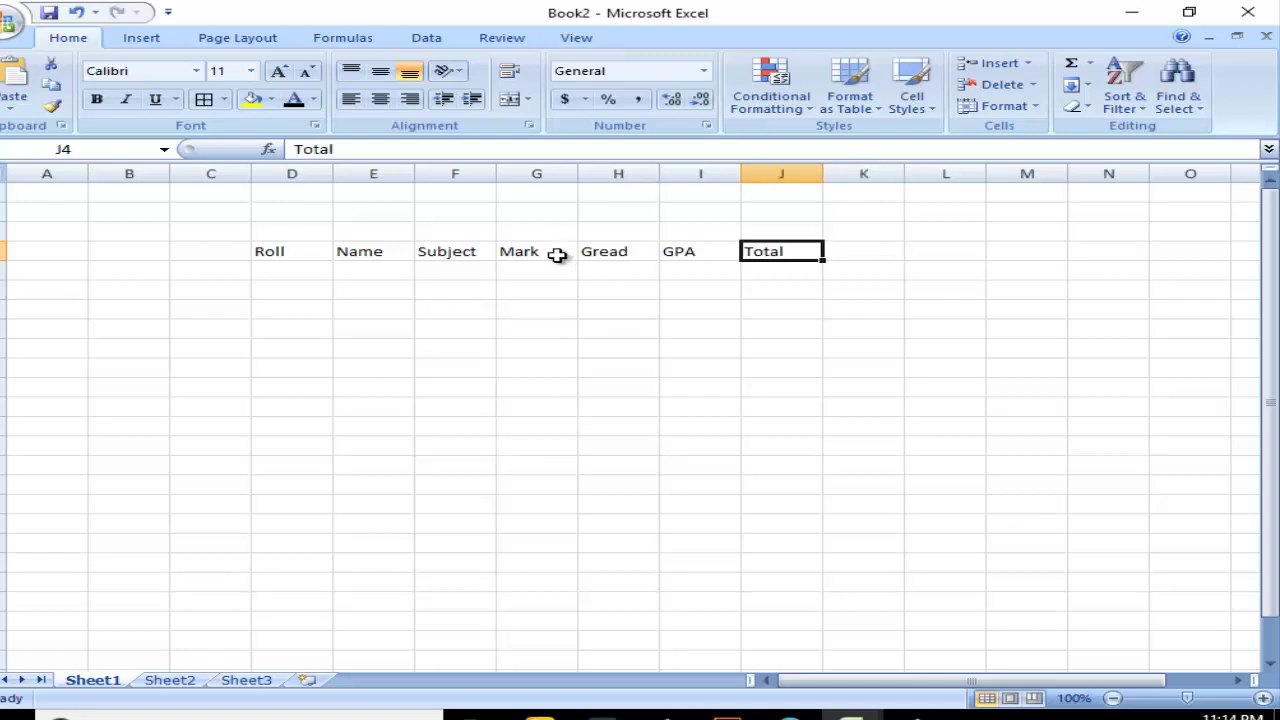
double_click(800, 252)
type("GPA")
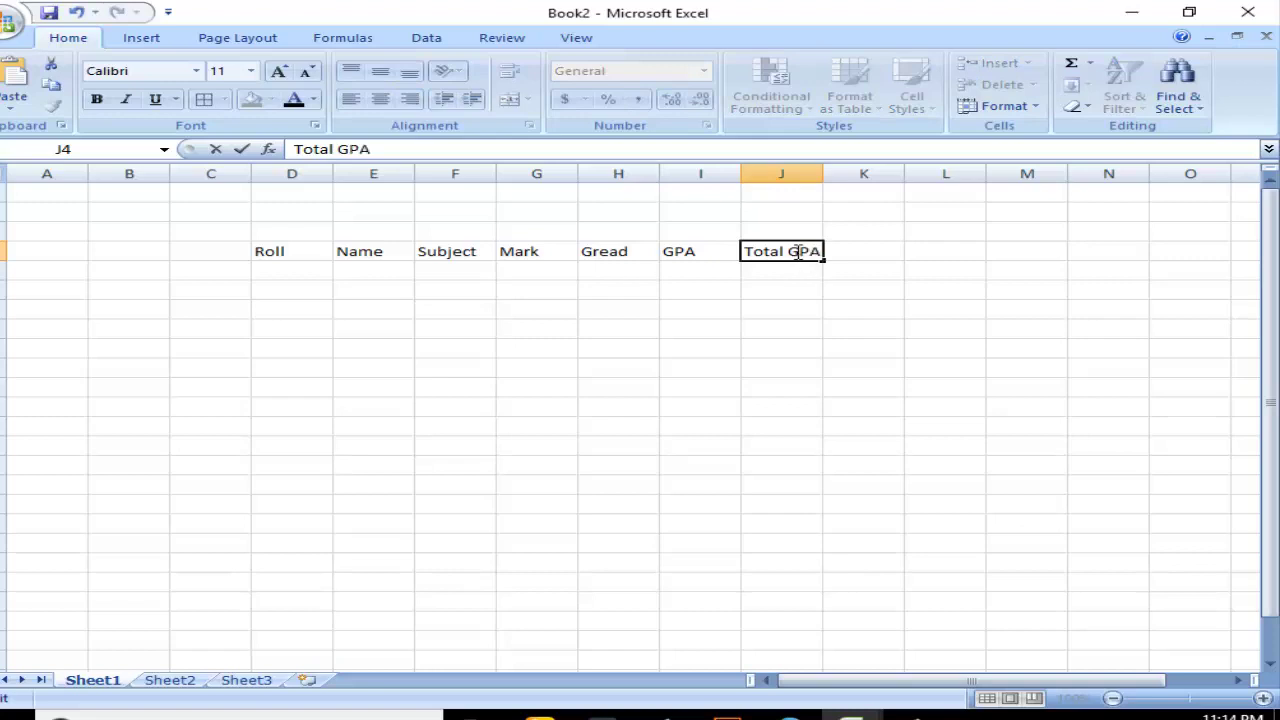
left_click(846, 255)
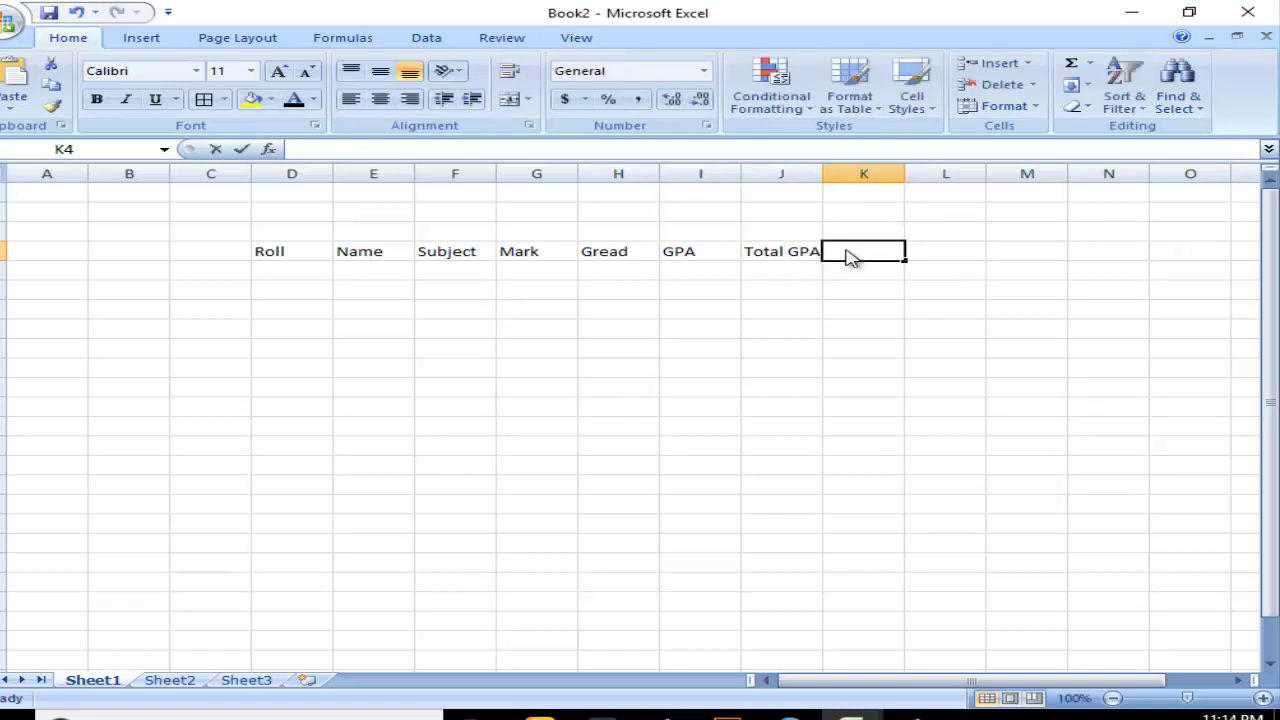
double_click(847, 257)
type("AVA")
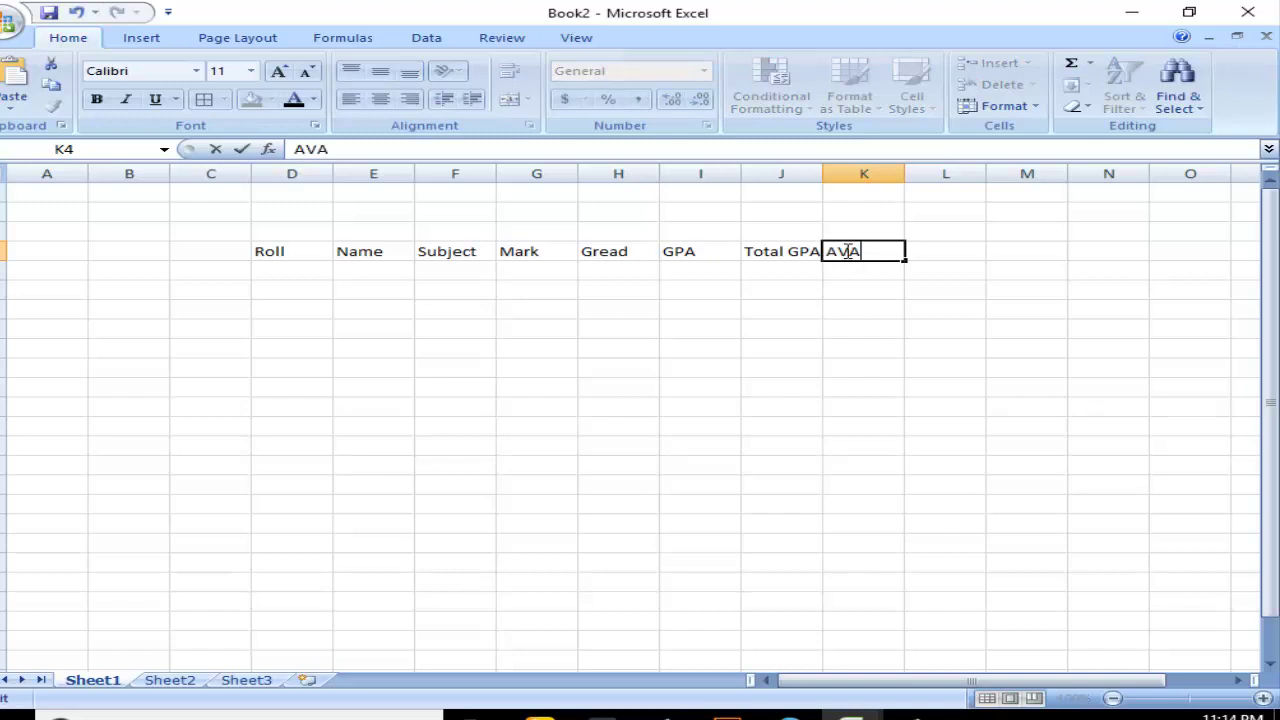
type(" GPA")
left_click(926, 250)
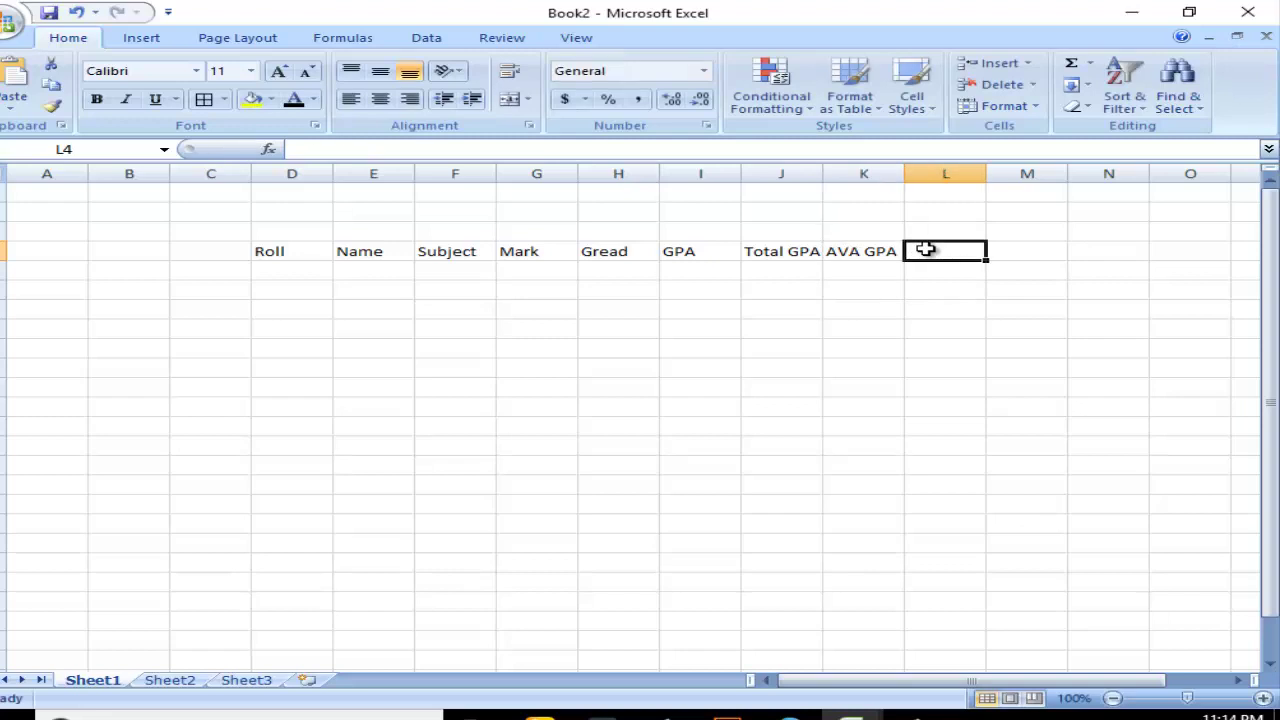
Add the headings Total Gread in L4 and Avarage Greed in M4
type("Total")
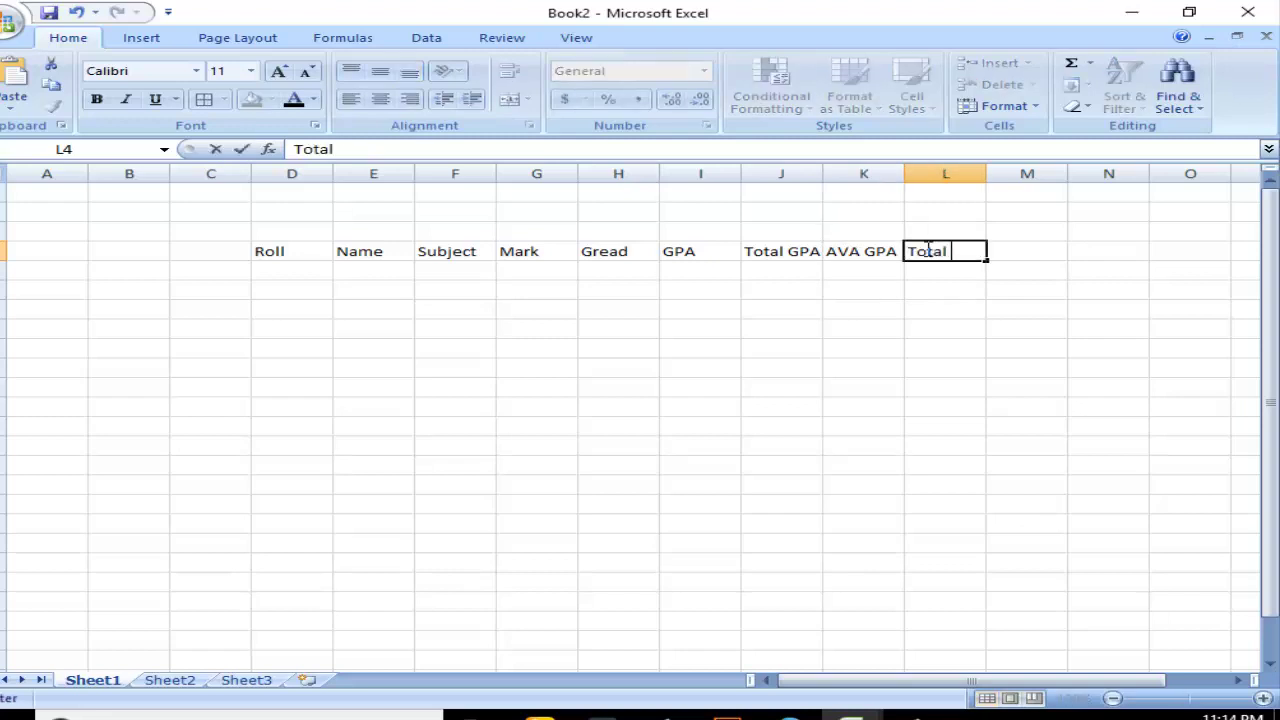
type("ead")
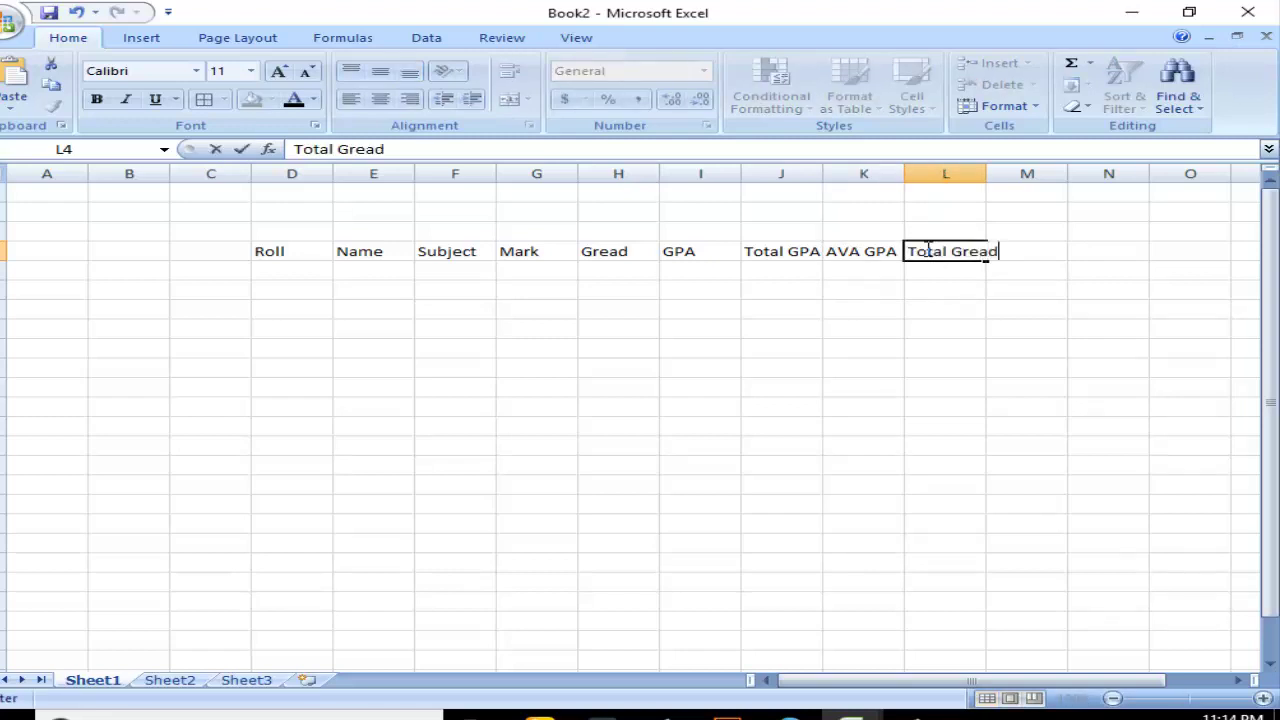
left_click(1042, 266)
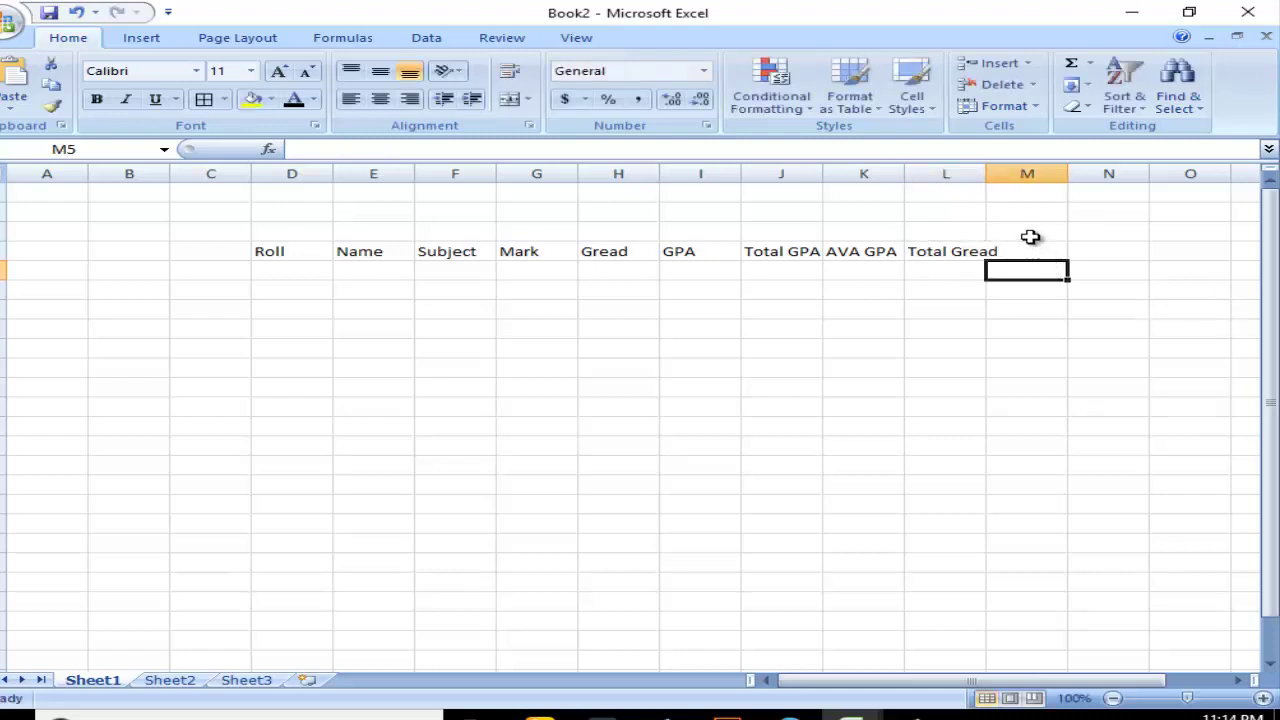
left_click(1029, 236)
left_click(1024, 253)
type("Av")
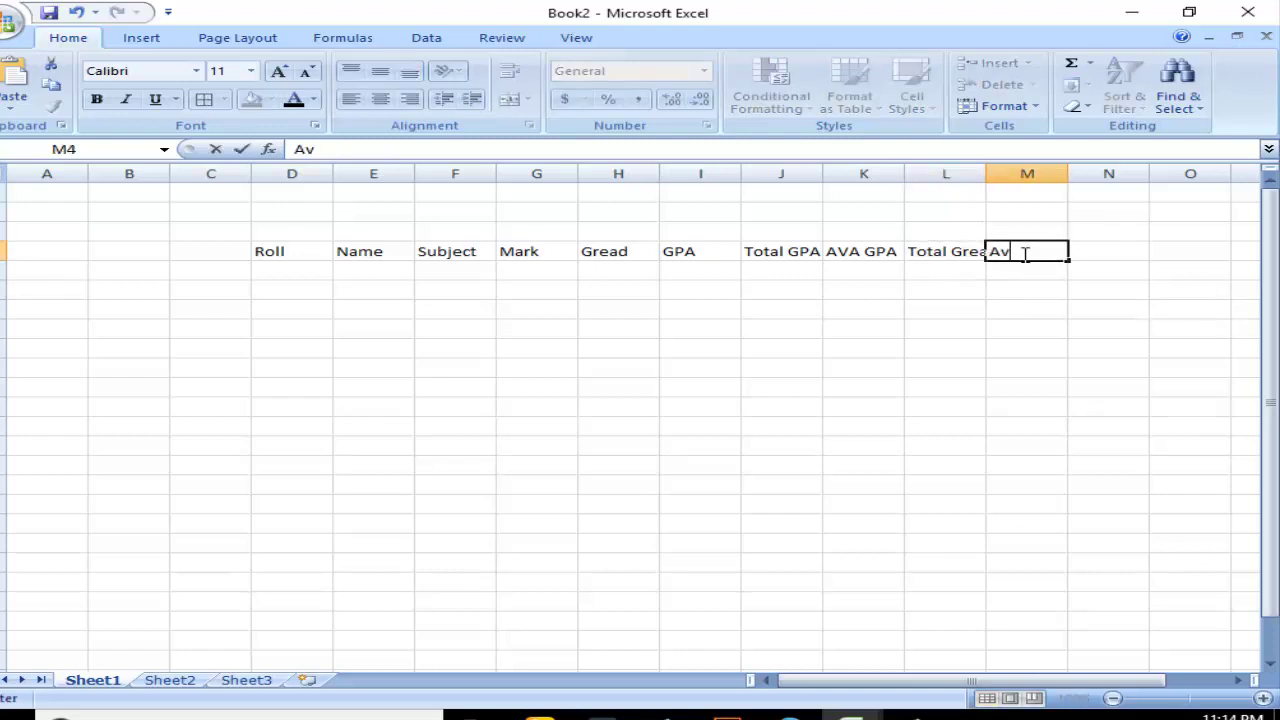
type("G")
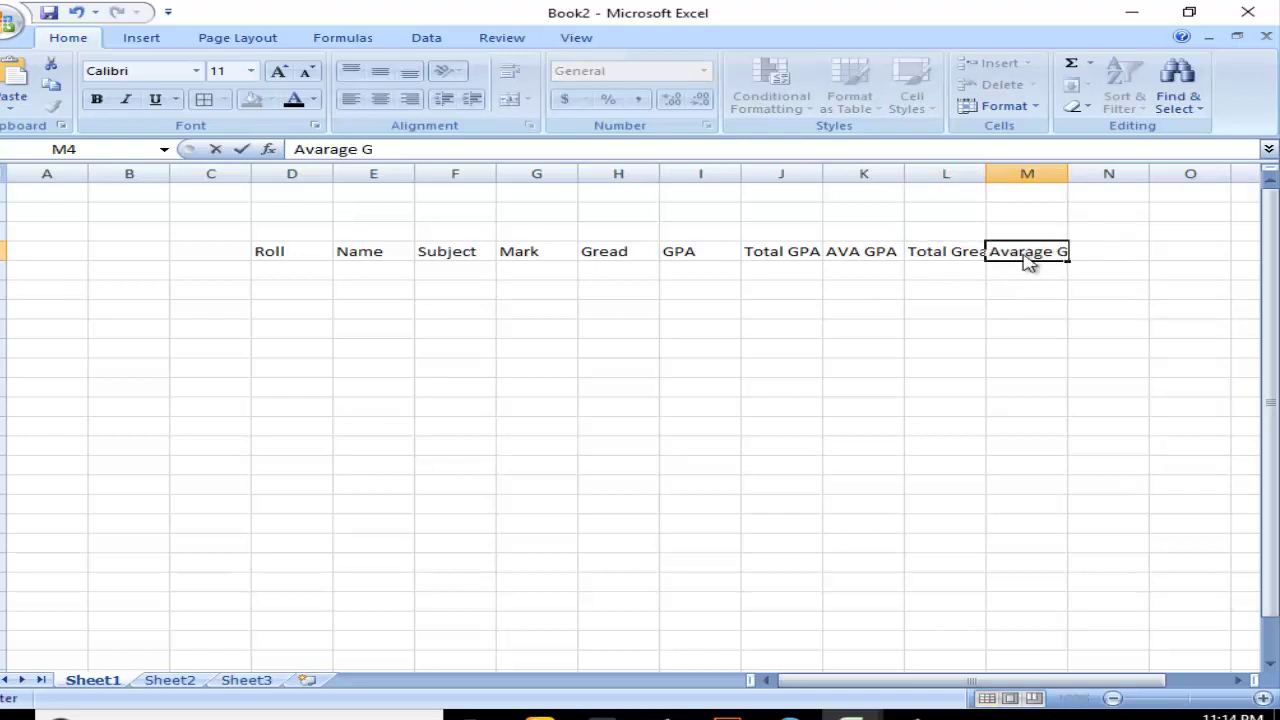
type("eed")
key("Tab")
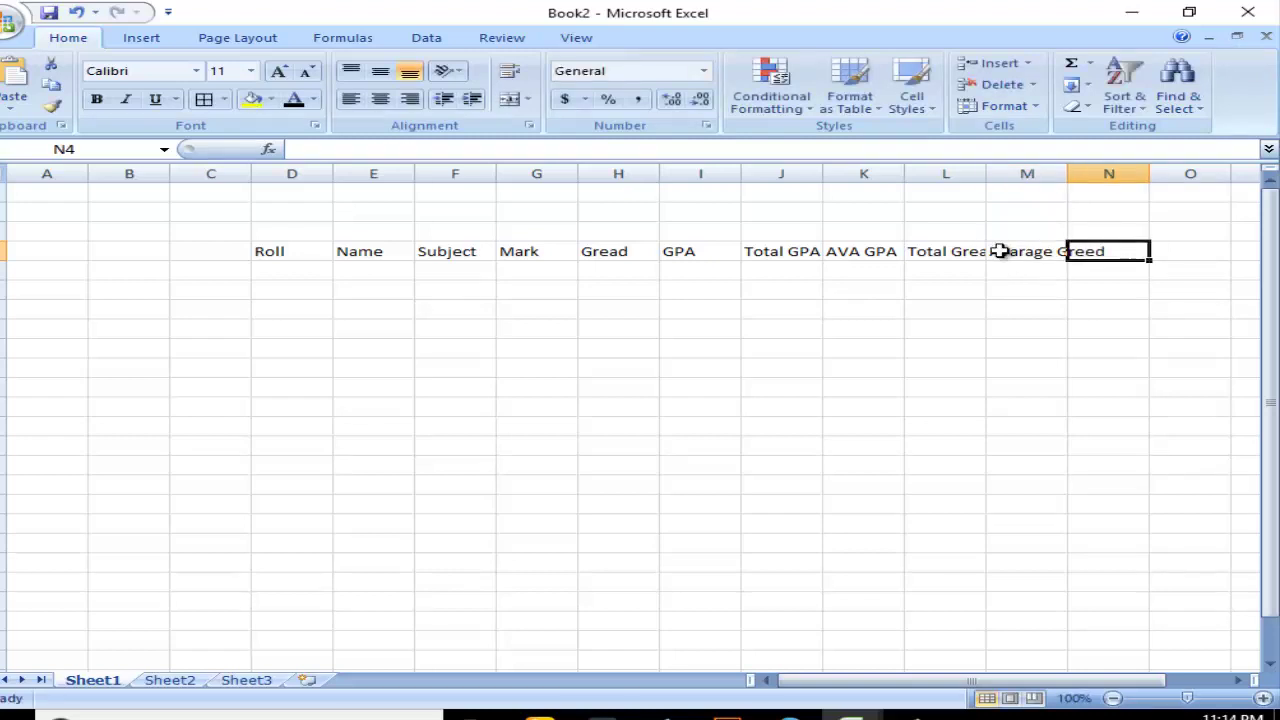
left_click(1010, 250)
left_click(362, 252)
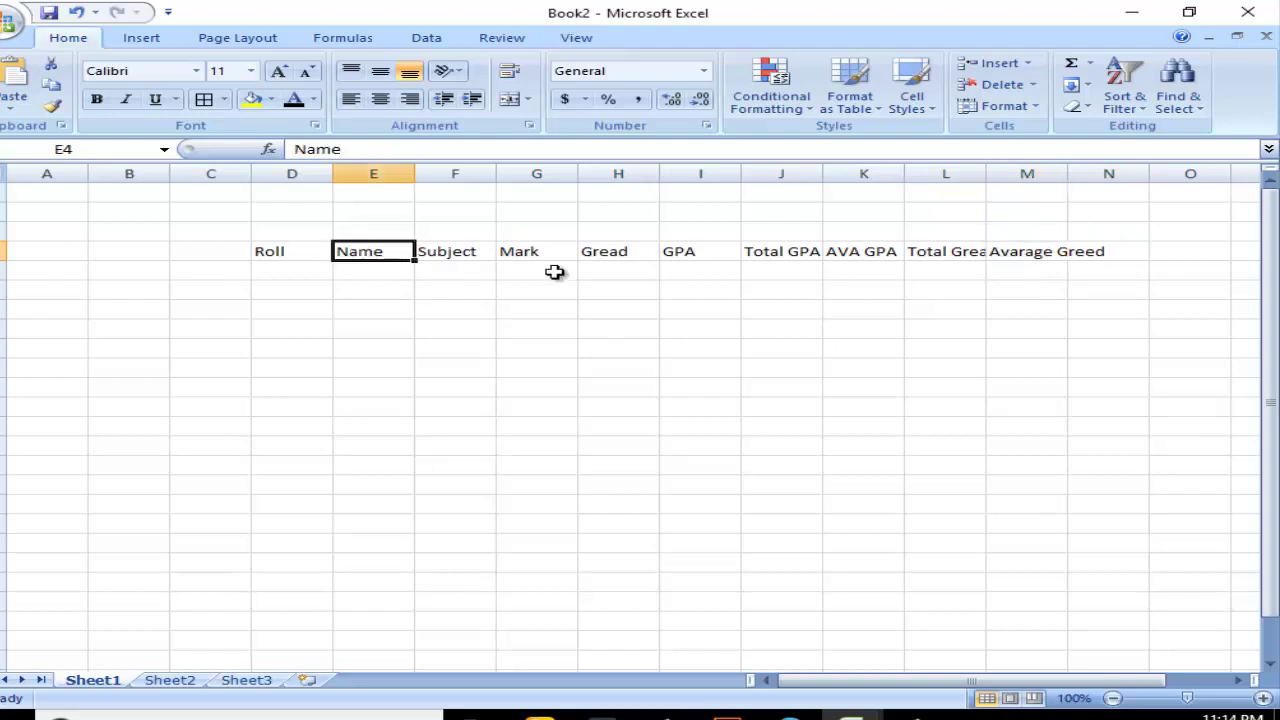
left_click(672, 272)
key("Tab")
key("Tab")
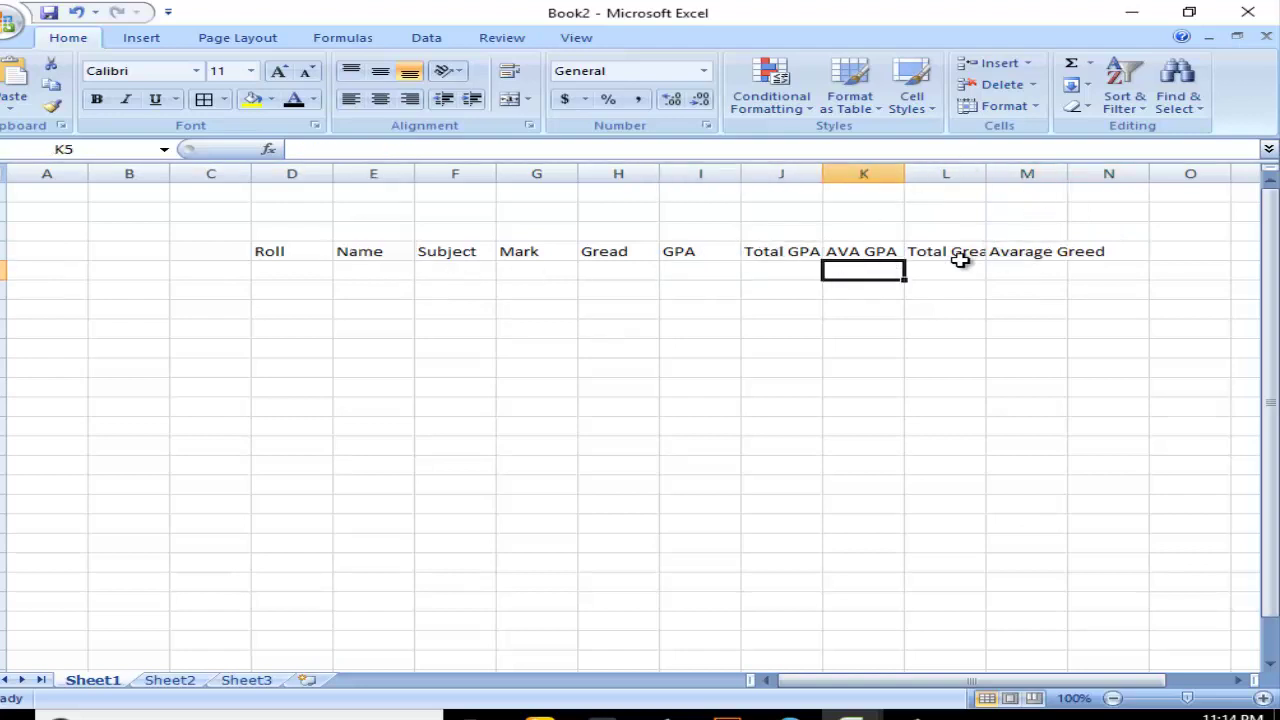
left_click(965, 250)
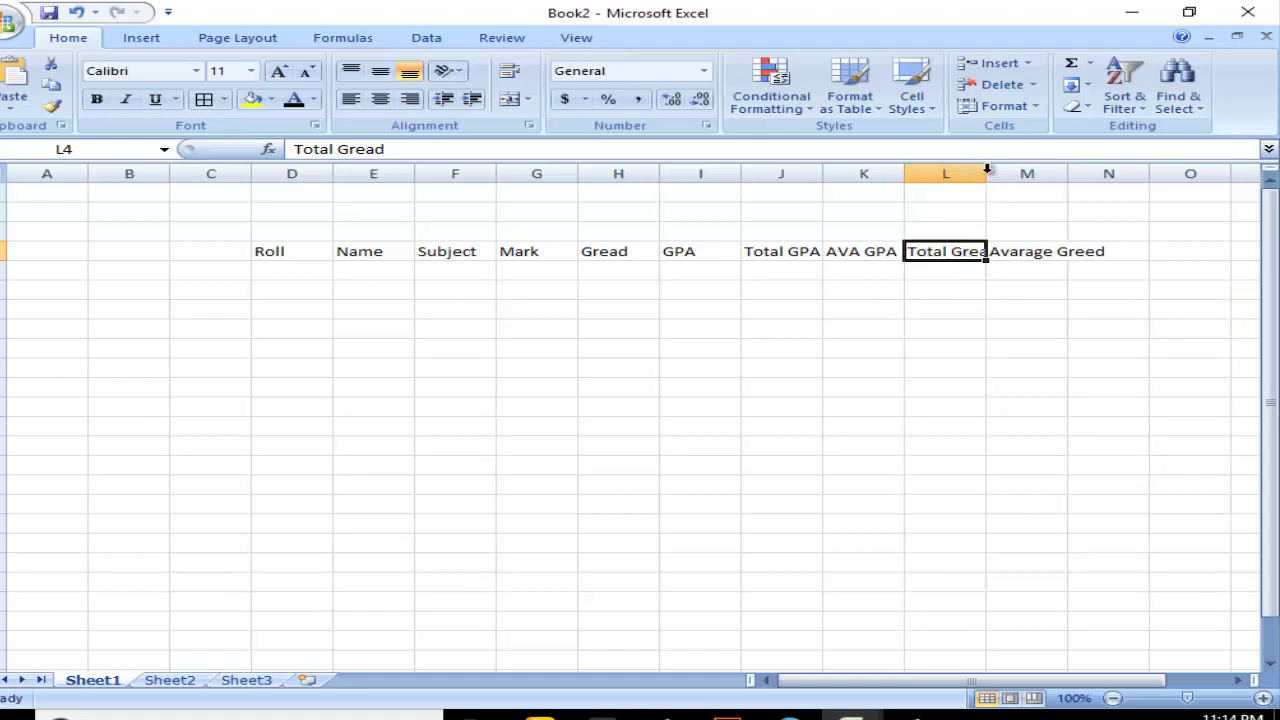
Auto-fit columns L, M and J to their Total Gread, Avarage Greed and Total GPA headings
double_click(987, 173)
double_click(1087, 173)
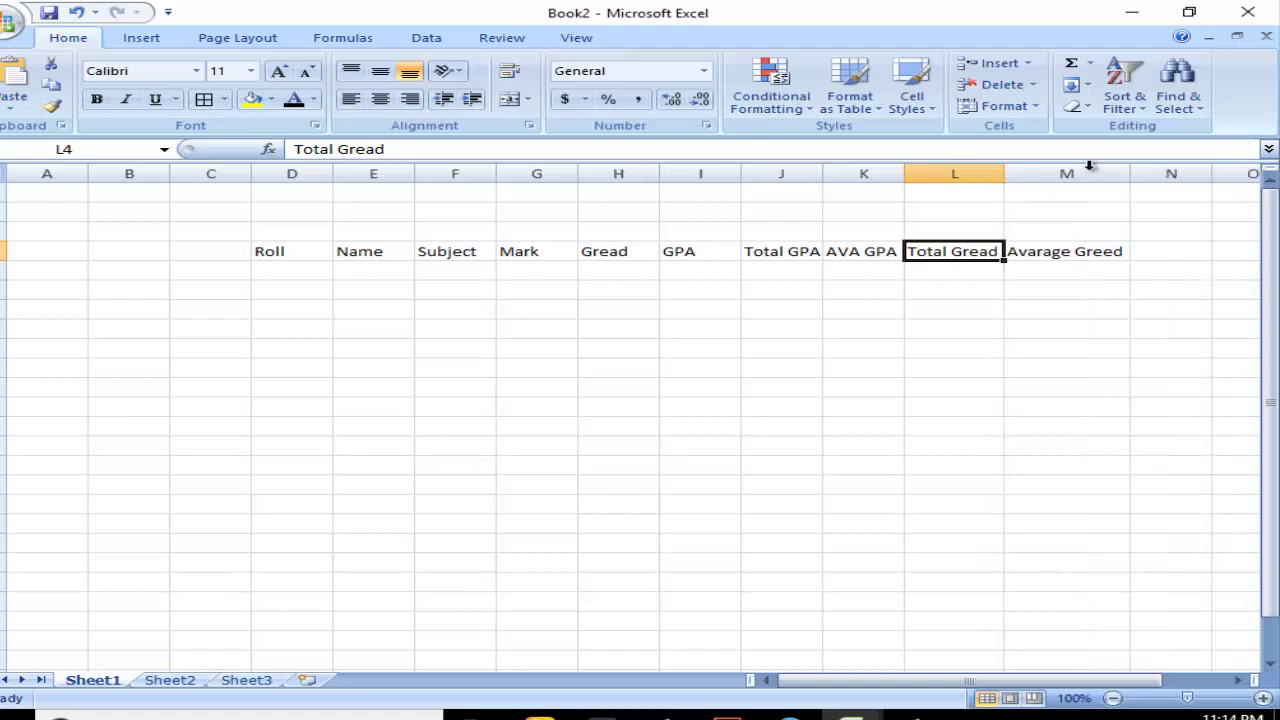
double_click(824, 174)
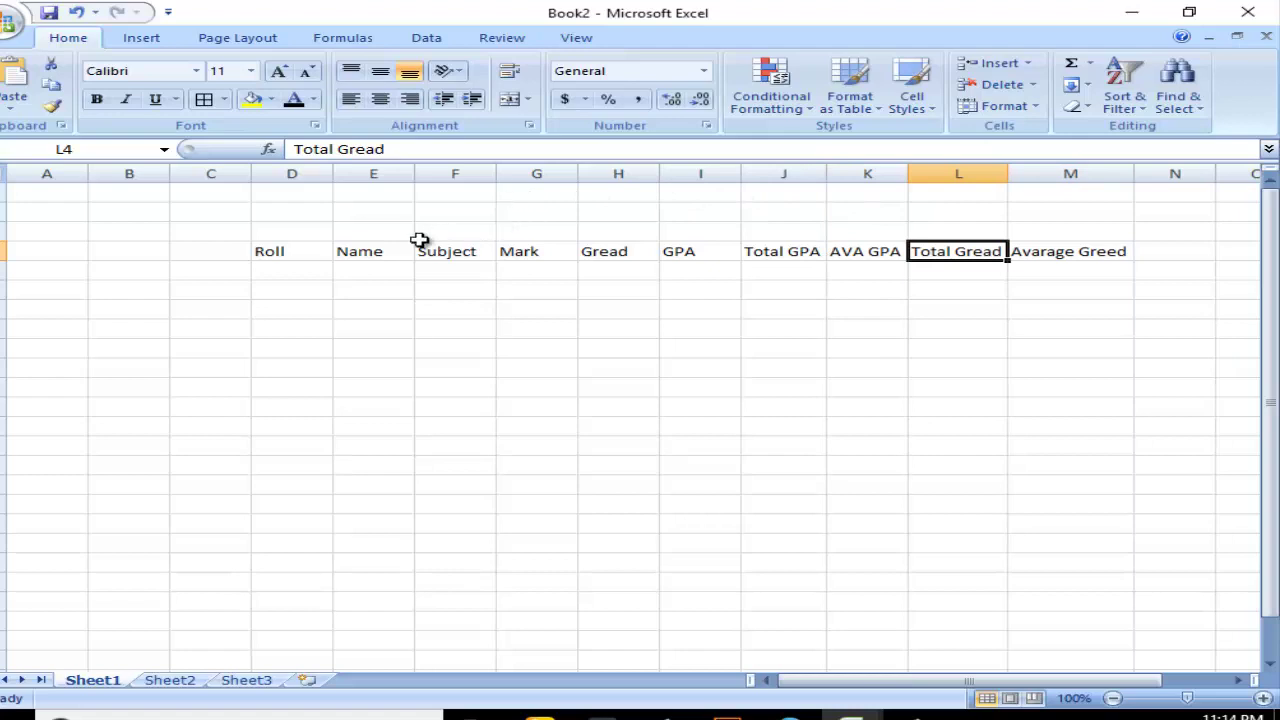
left_click(1025, 254)
left_click(530, 312)
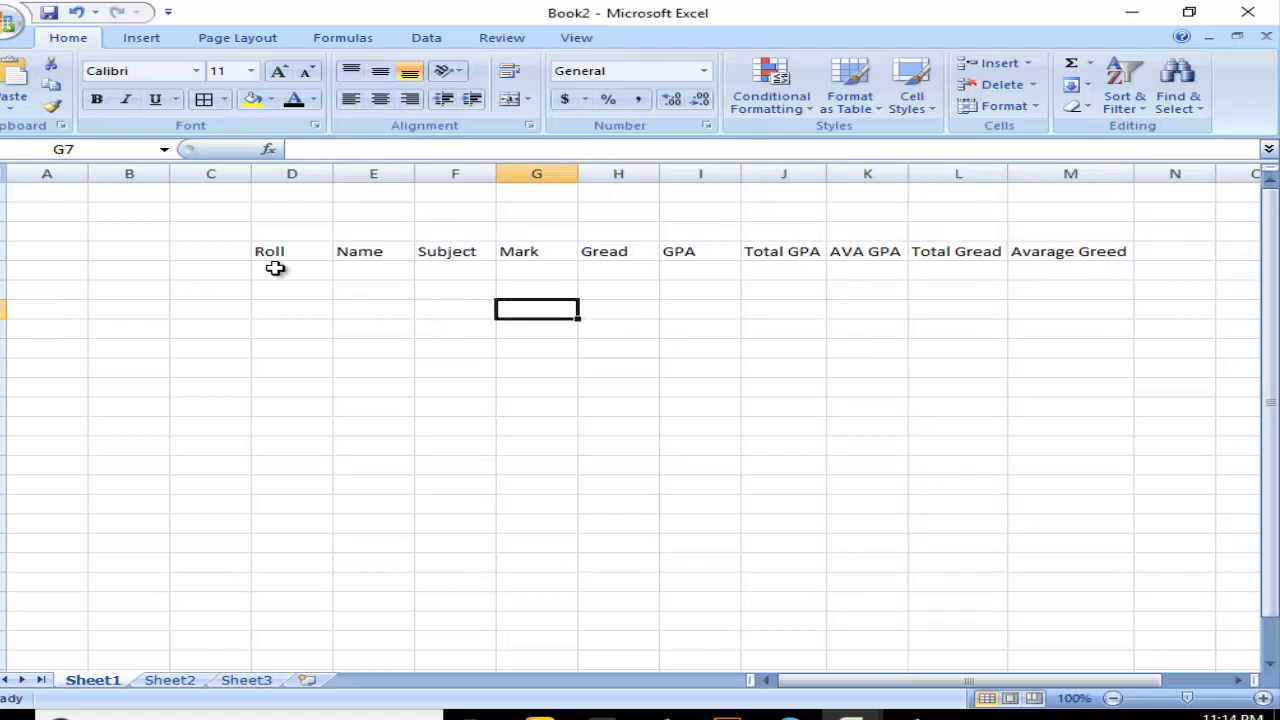
left_click(272, 254)
left_click(275, 270)
left_click(285, 287)
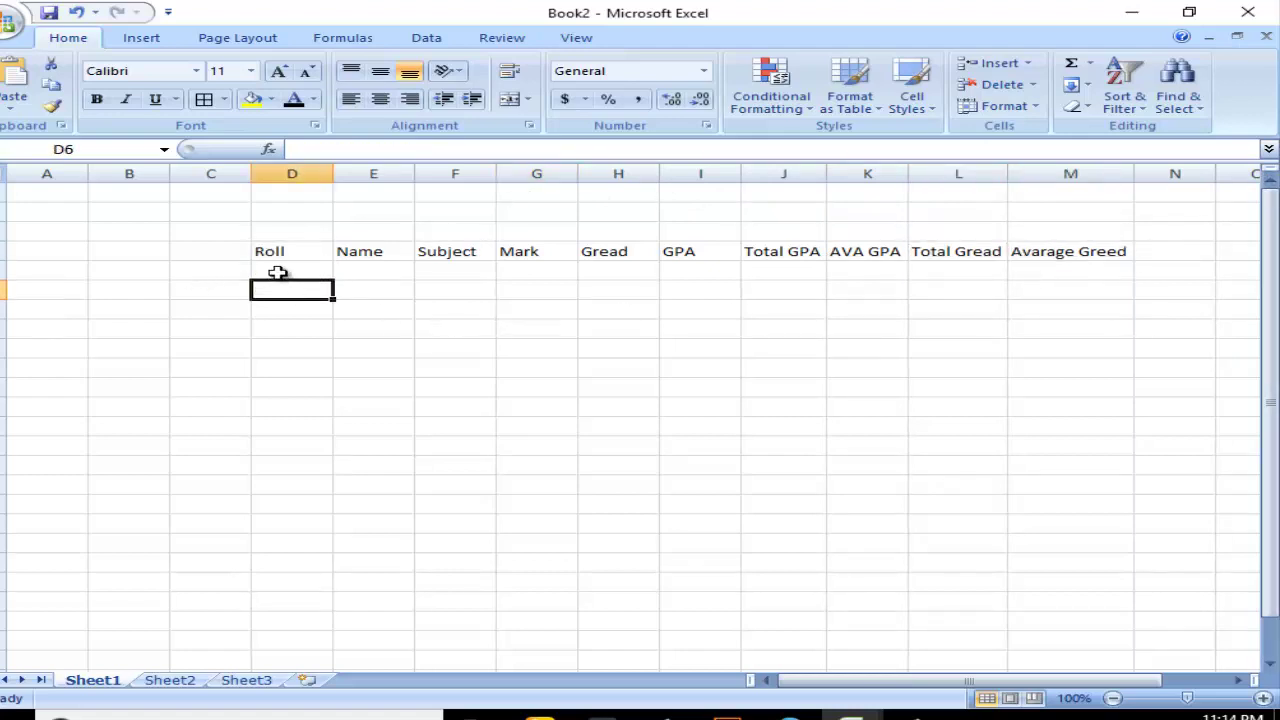
Enter the student's roll number in D5 and full name in E5, auto-fitting column E
left_click(277, 271)
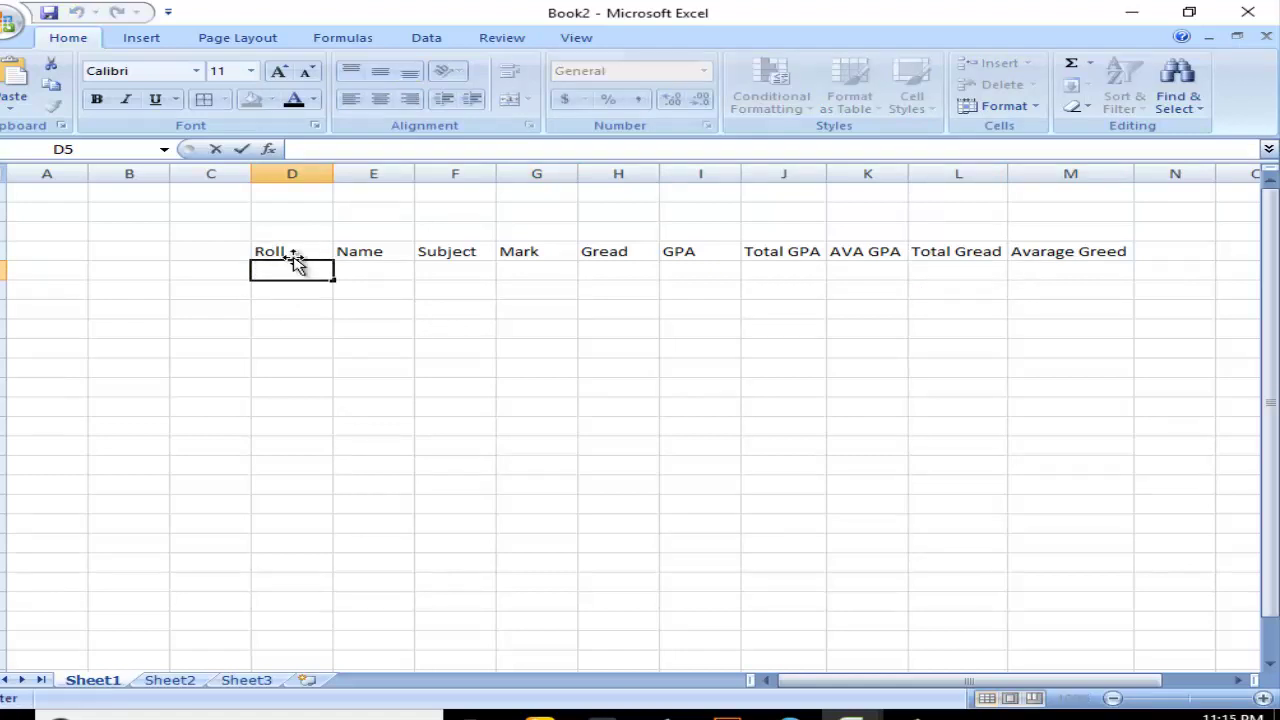
type("2076")
type("96")
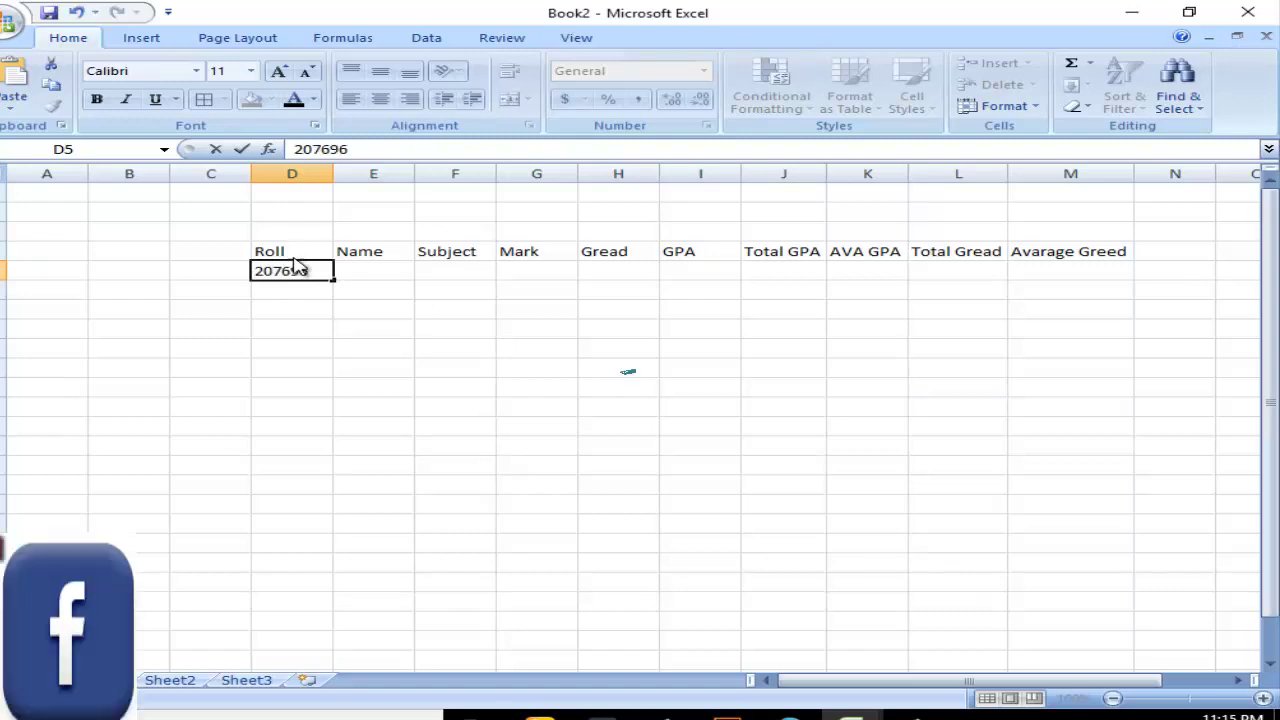
double_click(394, 273)
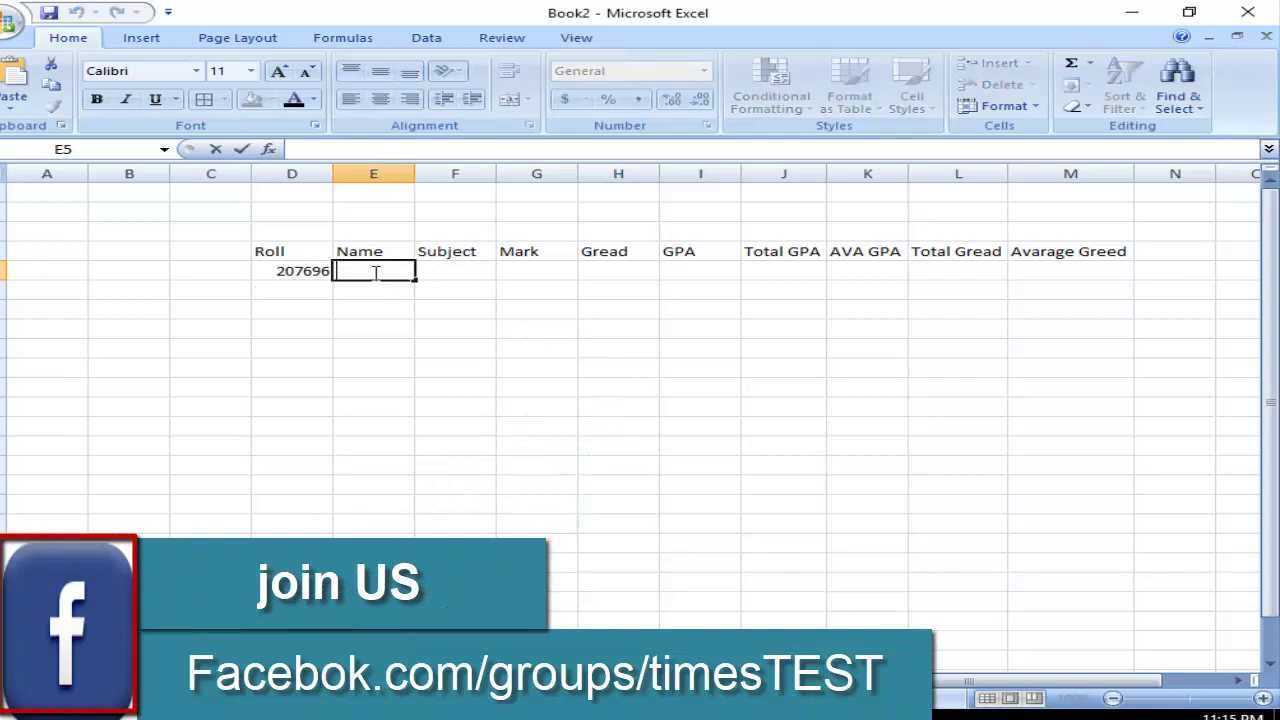
type("MD S")
type("hohel")
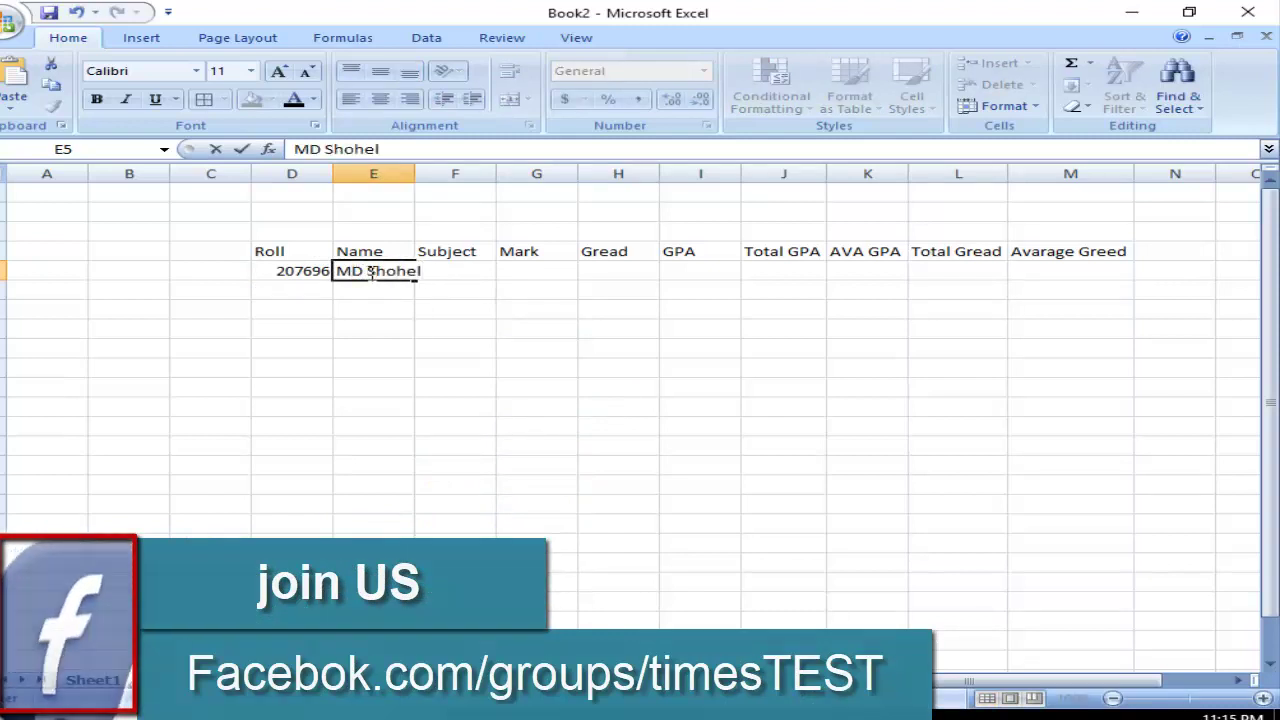
type(" Rana")
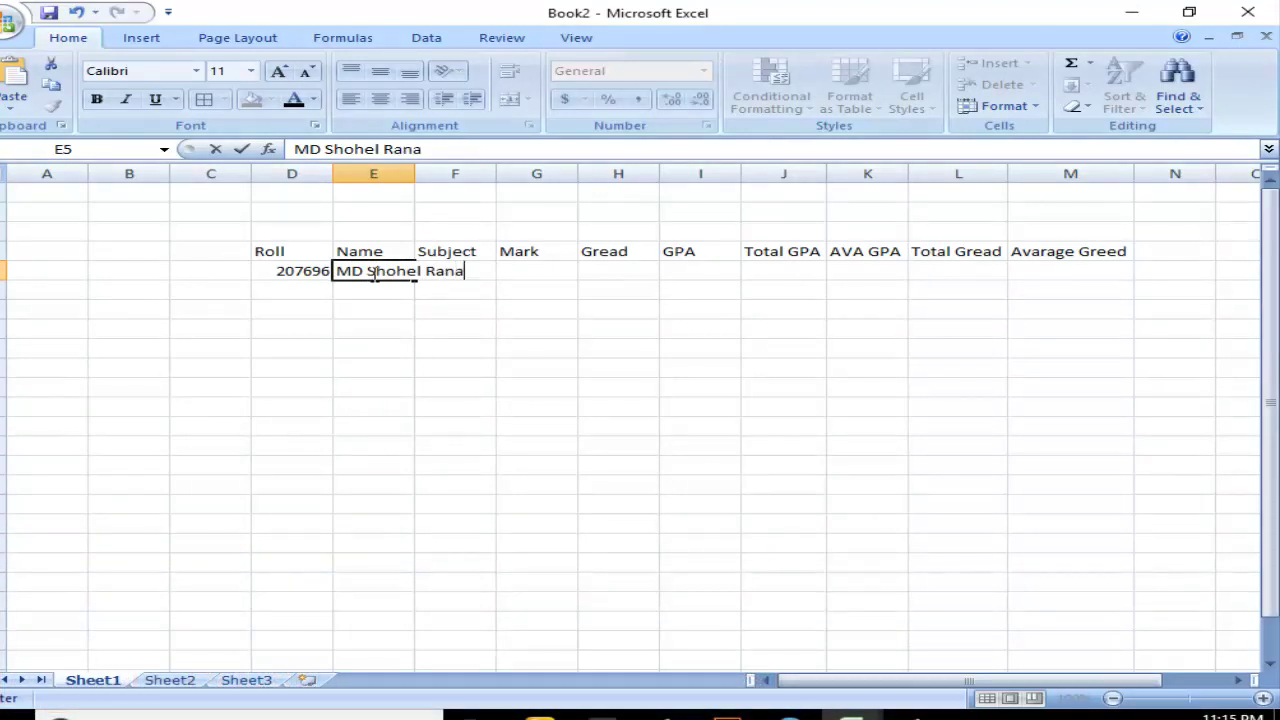
left_click(411, 168)
double_click(415, 170)
left_click(503, 289)
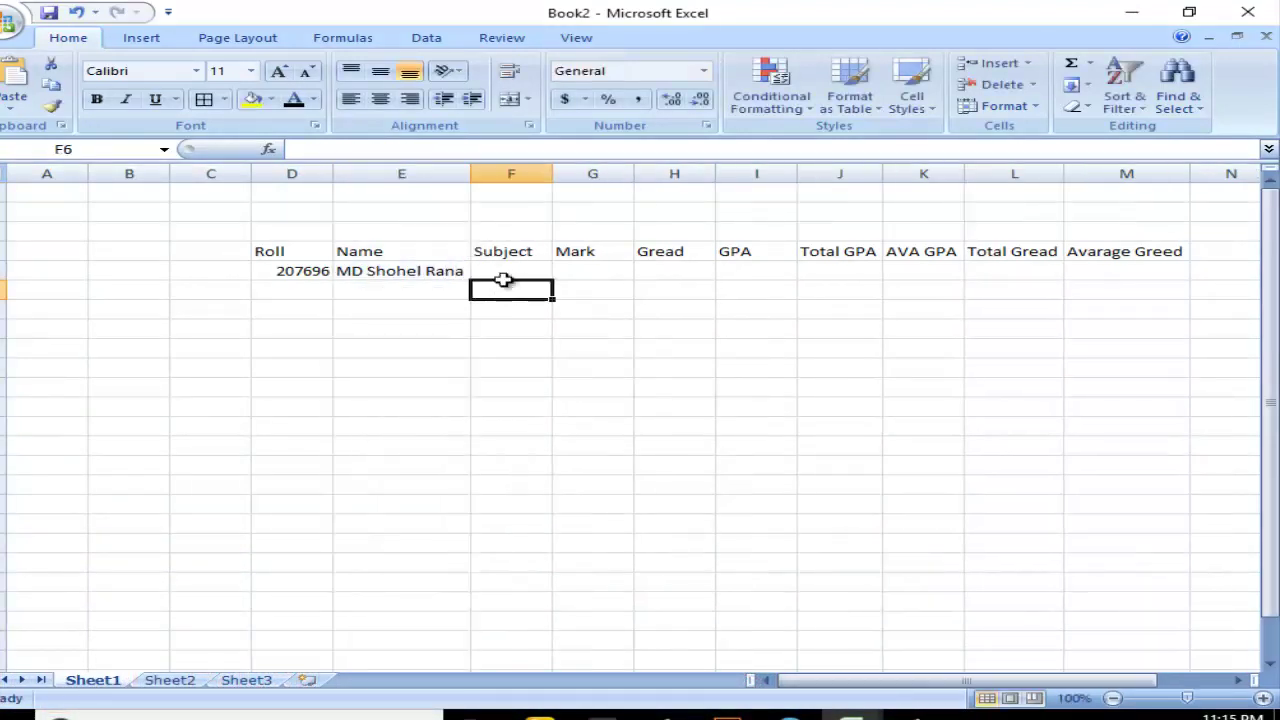
Enter the subjects Bangla and English in F5 and F6
left_click(503, 270)
double_click(500, 272)
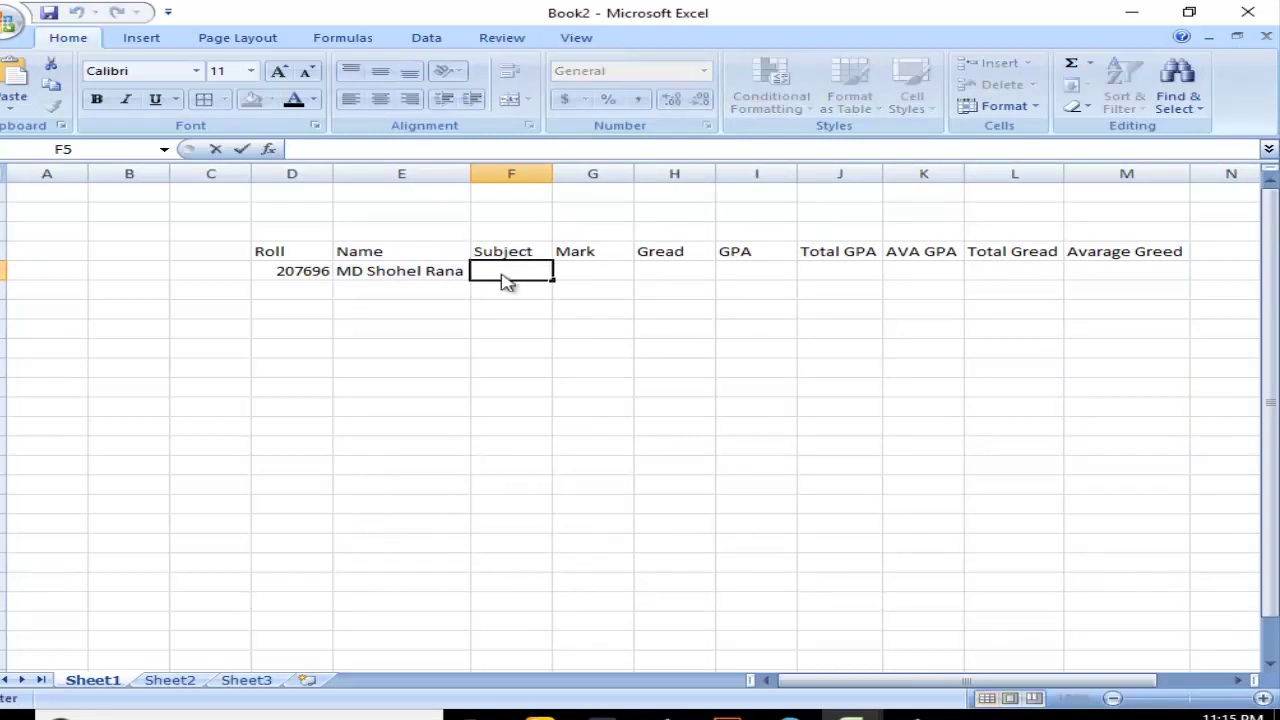
type("Bangla")
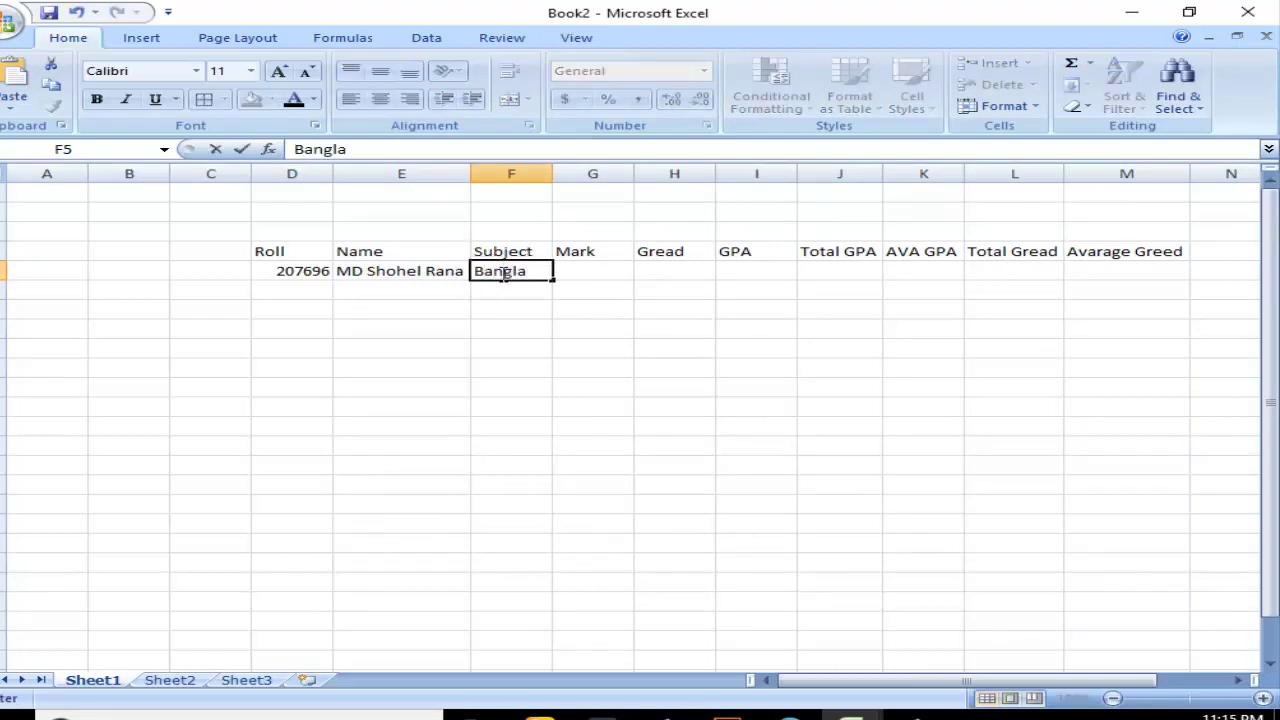
key("Return")
type("E")
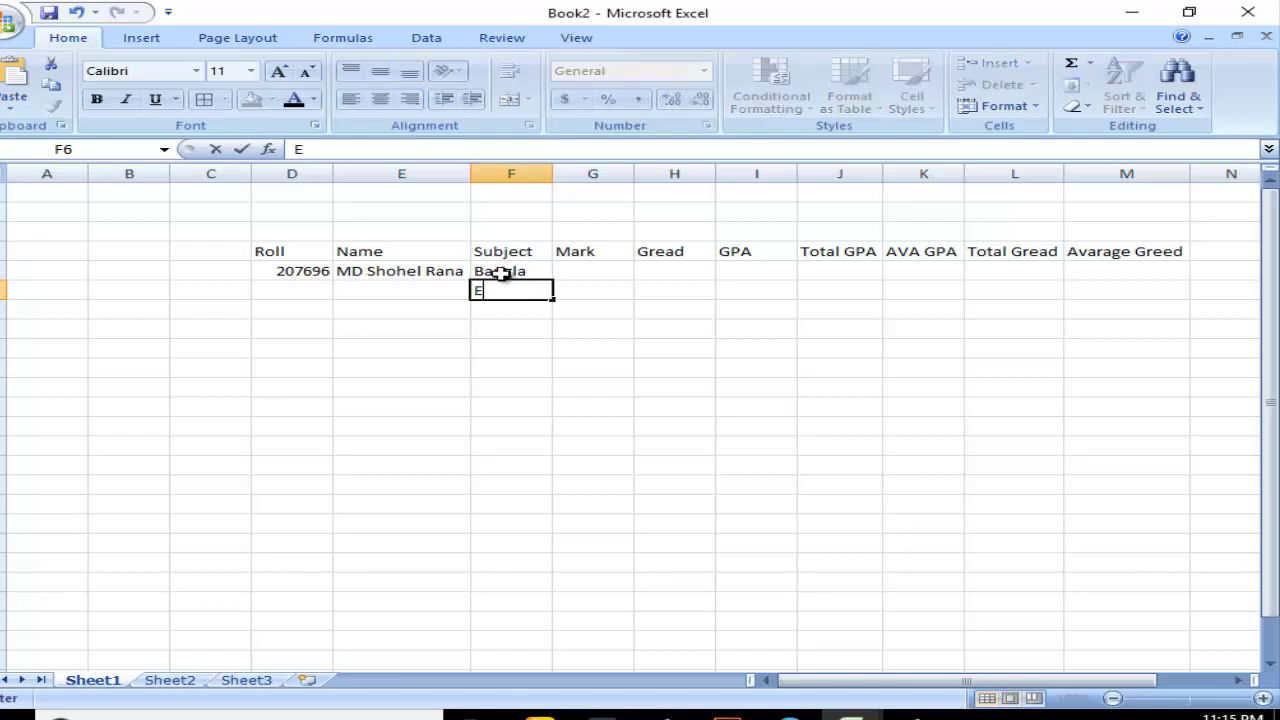
type("Nglish")
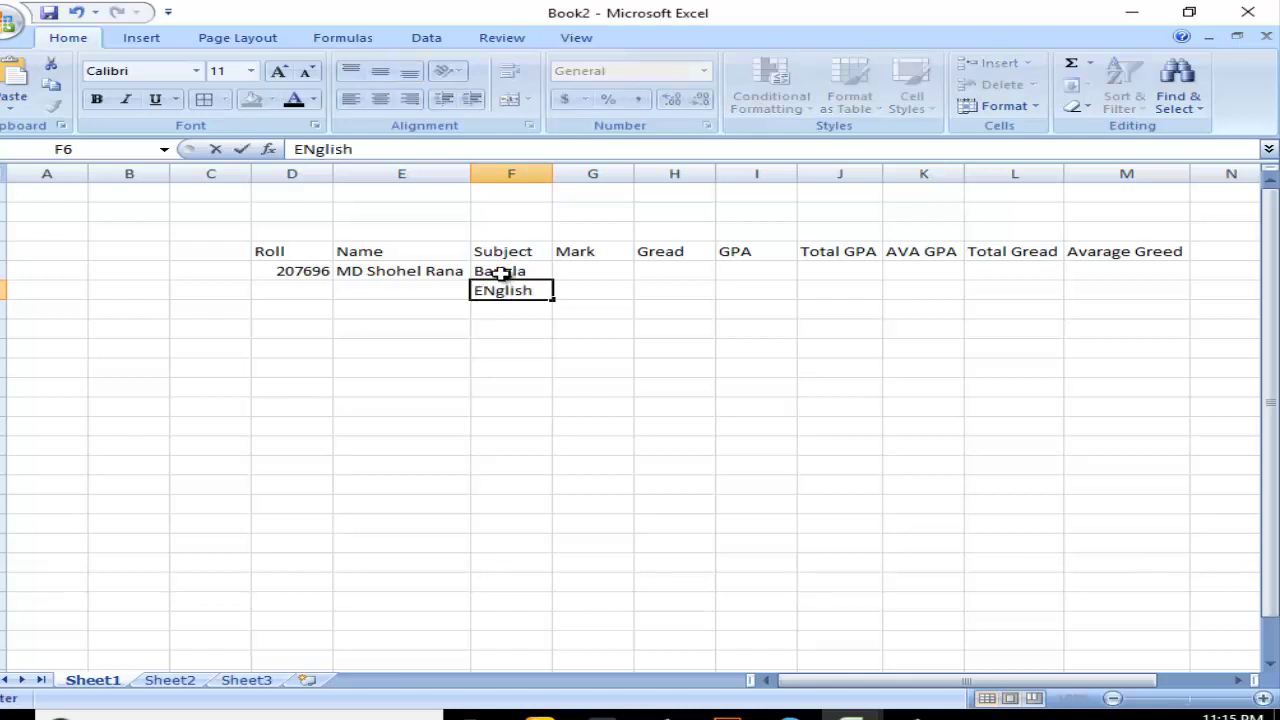
key("BackSpace")
key("BackSpace")
key("BackSpace")
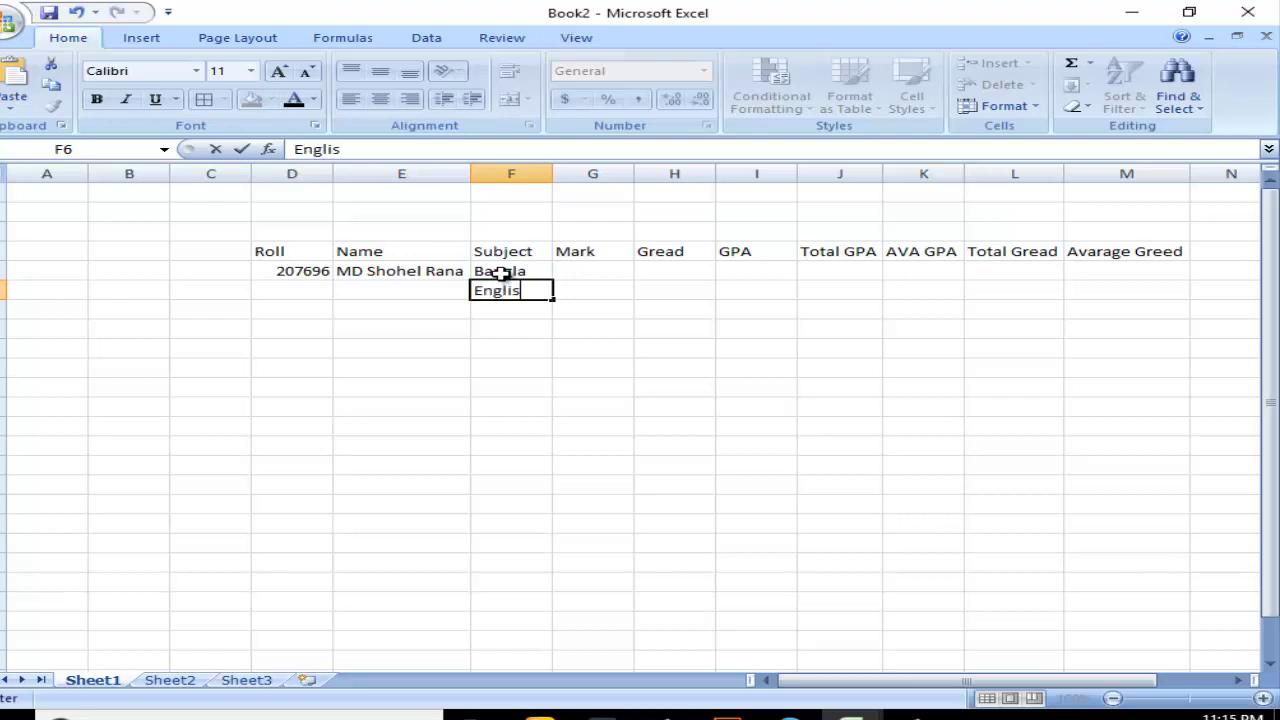
key("Return")
Add math, islam and ICT in F7:F9 to complete the subject list
type("m")
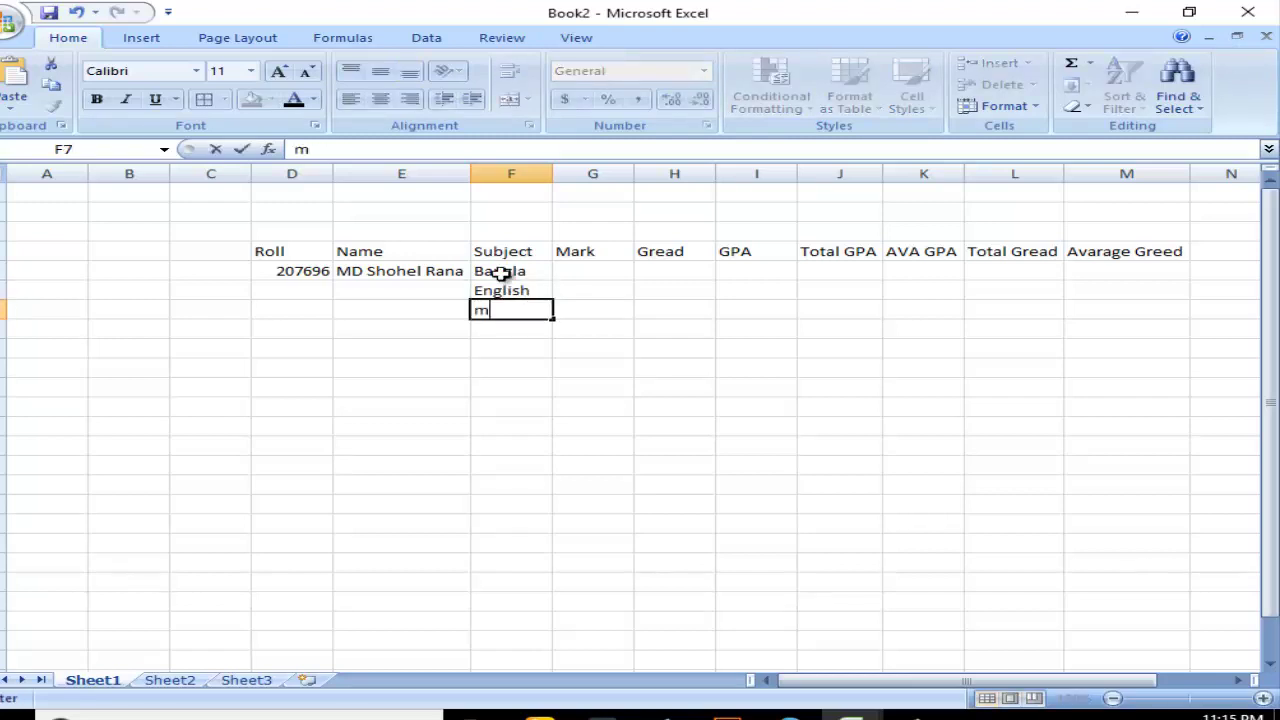
type("ath")
key("Return")
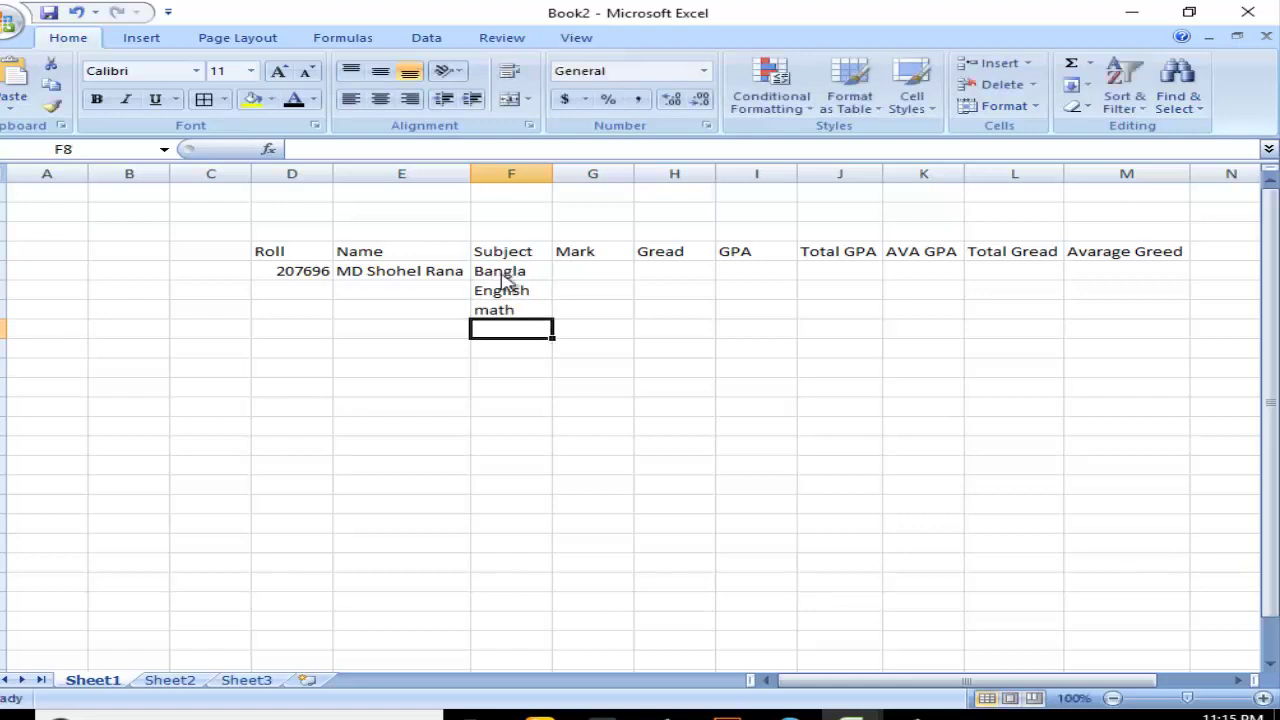
type("islam")
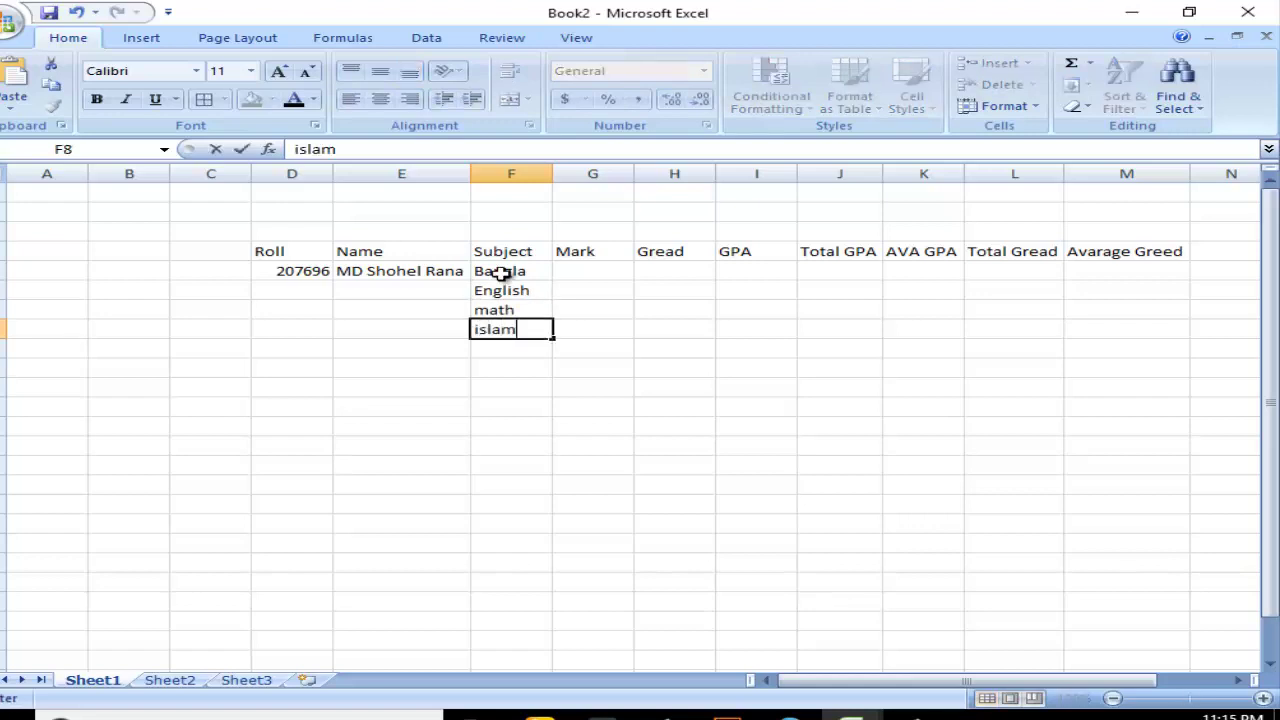
key("Return")
type("ICT")
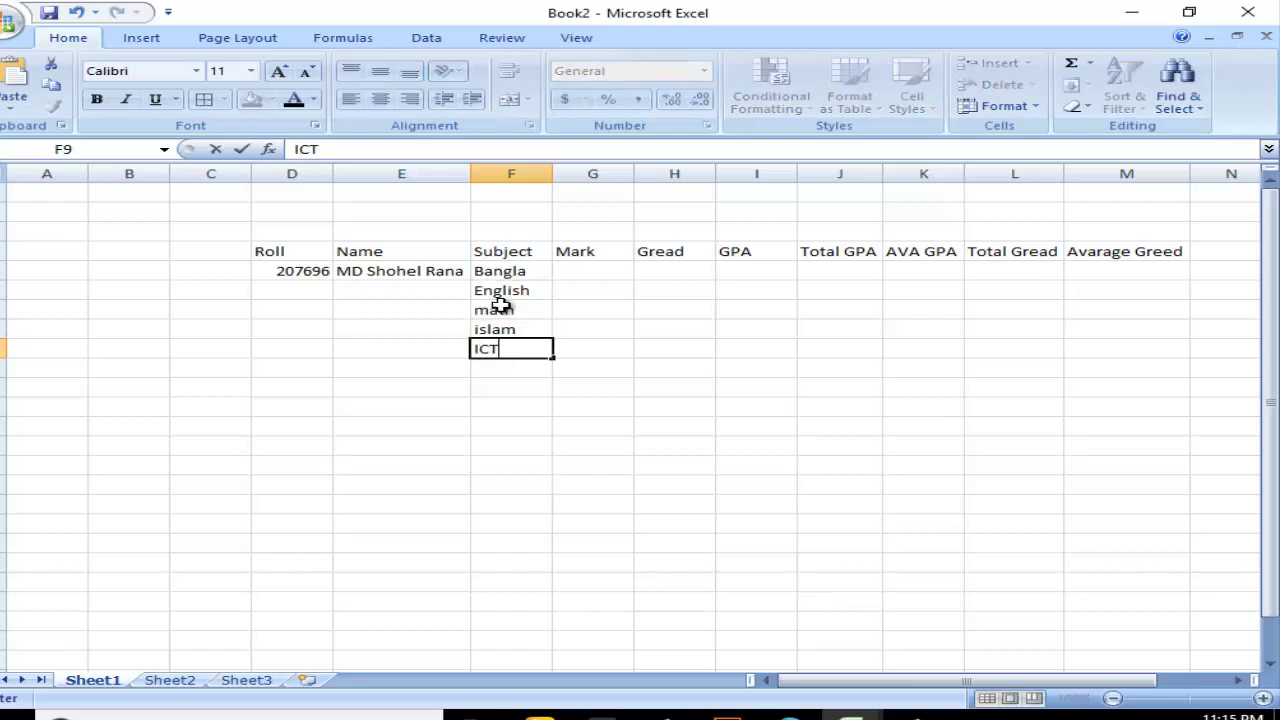
key("Up")
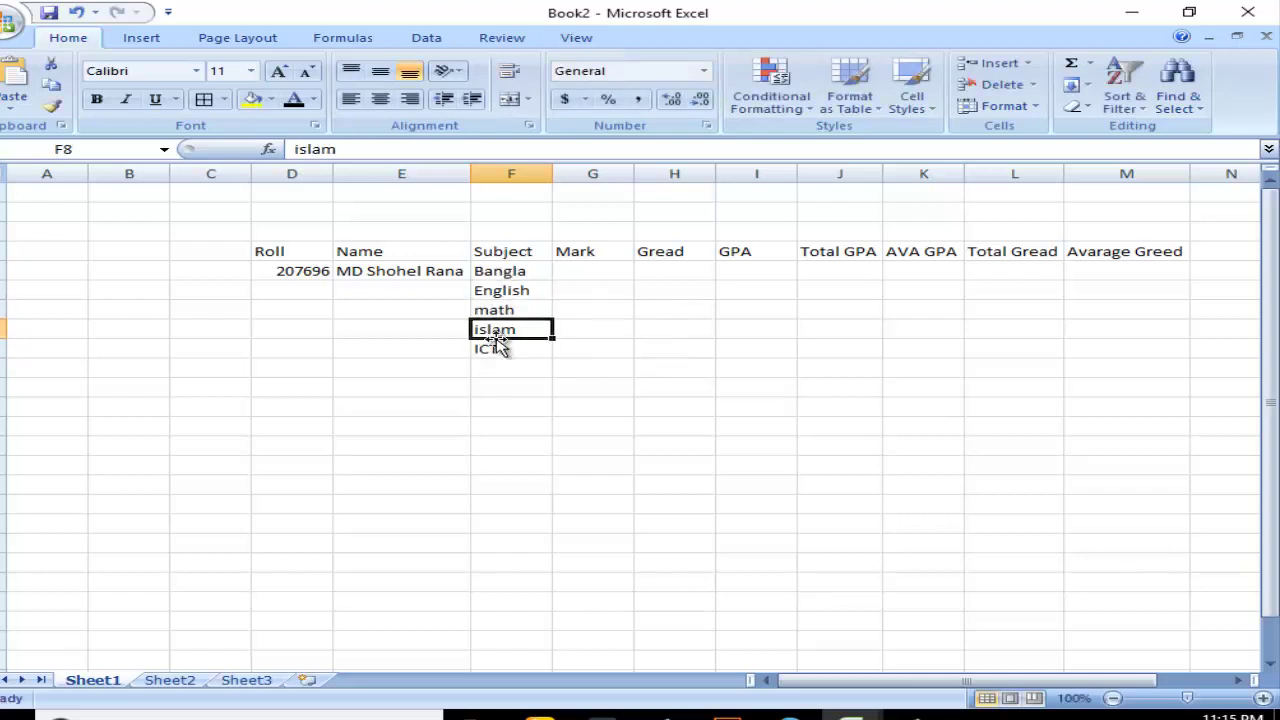
key("Down")
left_click(586, 271)
double_click(596, 273)
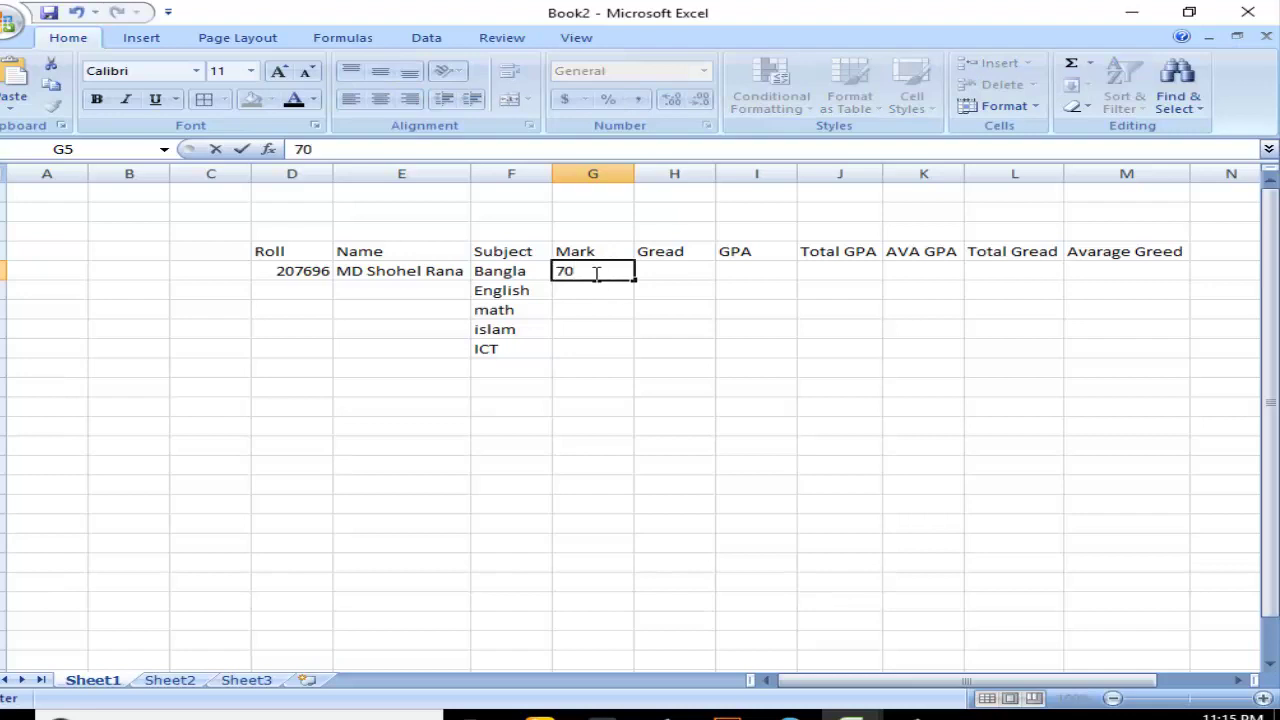
Fill G5:G9 with marks 70 (Bangla), 90 (English), 70 (math), 50 (islam) and 90 (ICT)
left_click(588, 290)
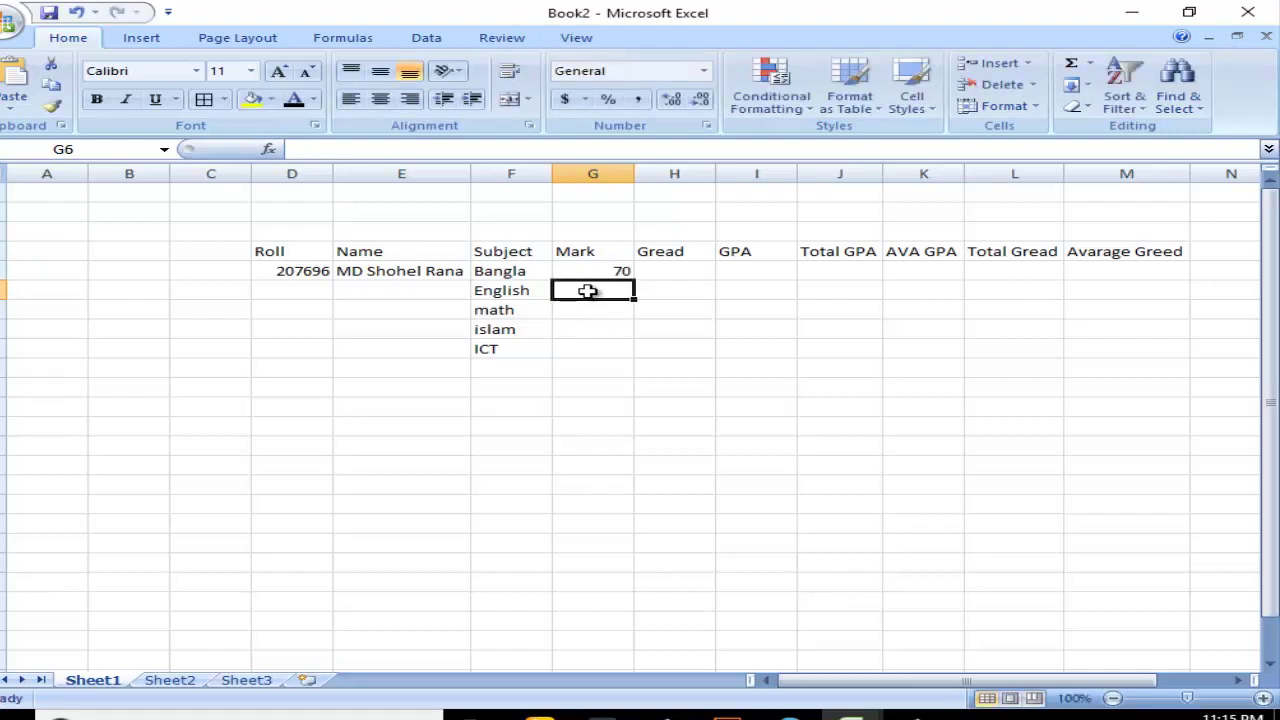
type("90")
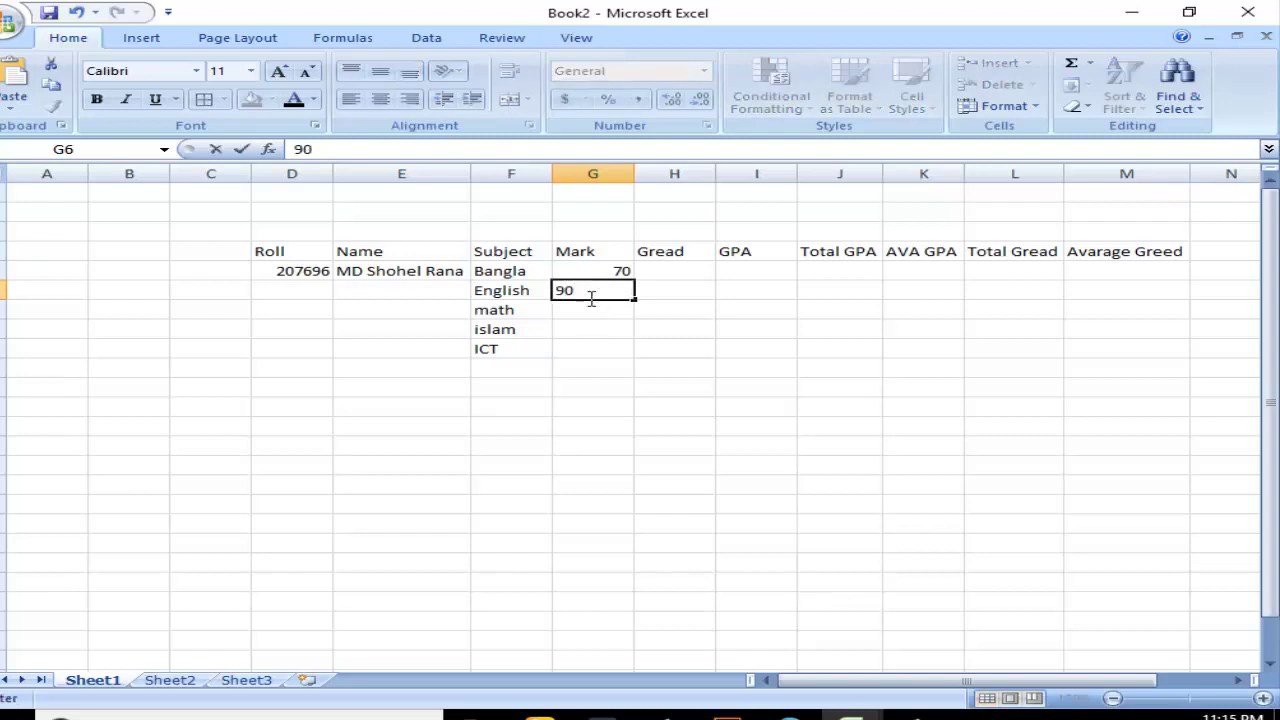
left_click(590, 305)
type("70")
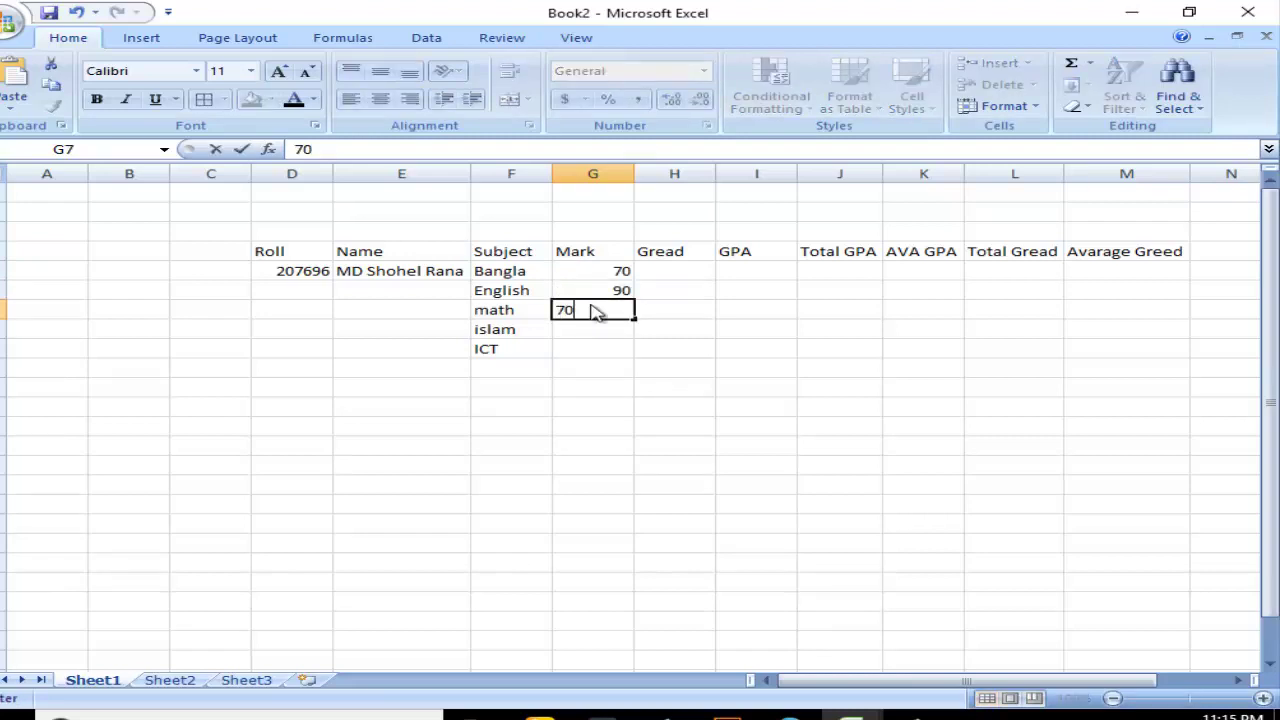
left_click(597, 331)
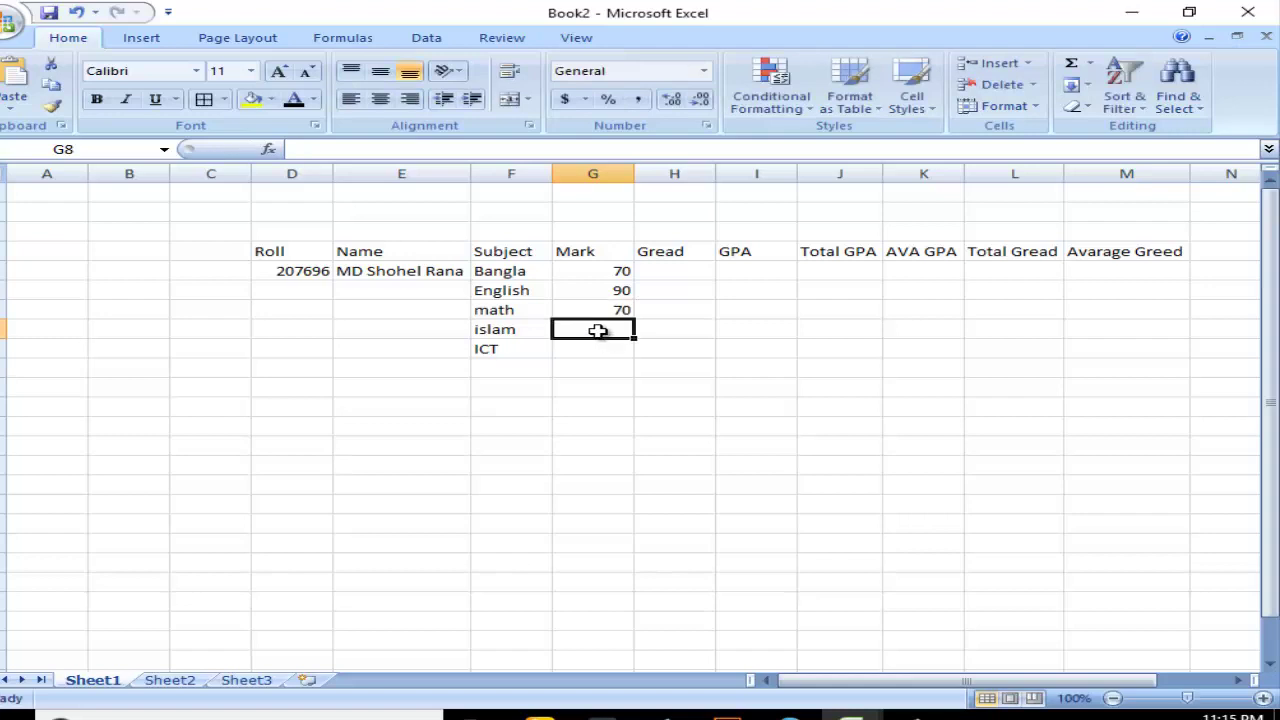
type("50")
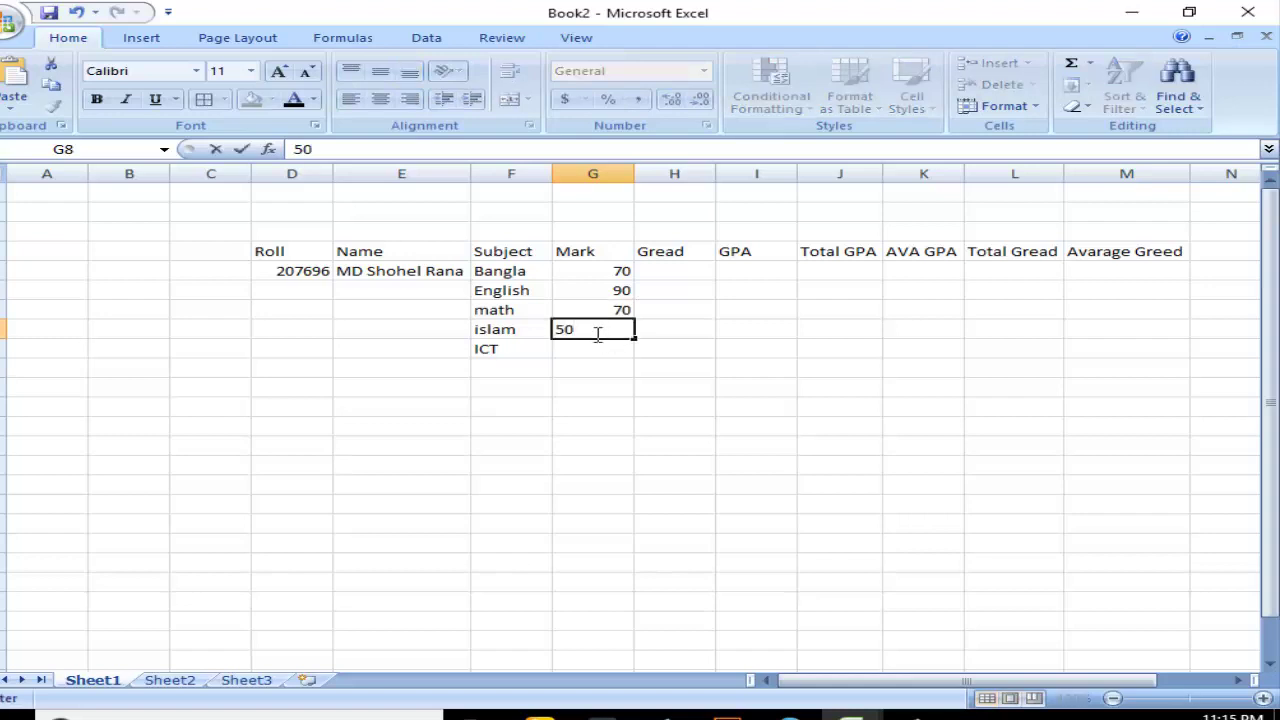
left_click(587, 349)
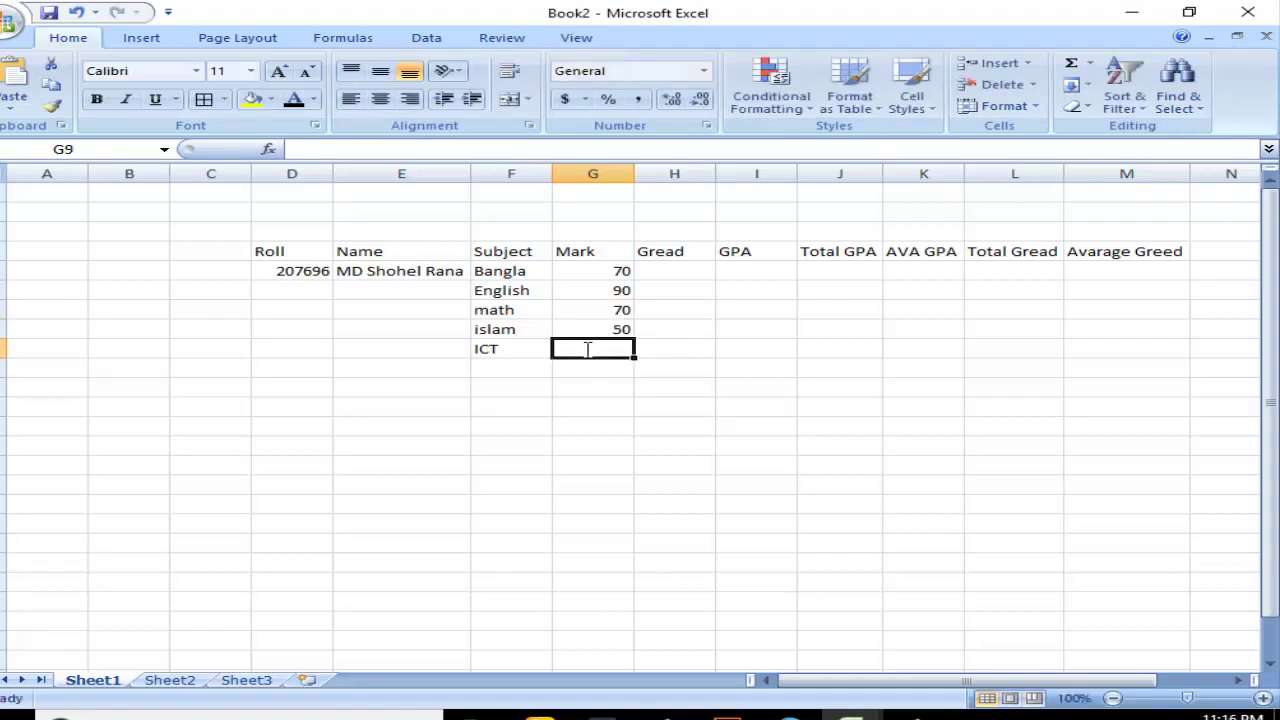
type("90")
left_click(678, 265)
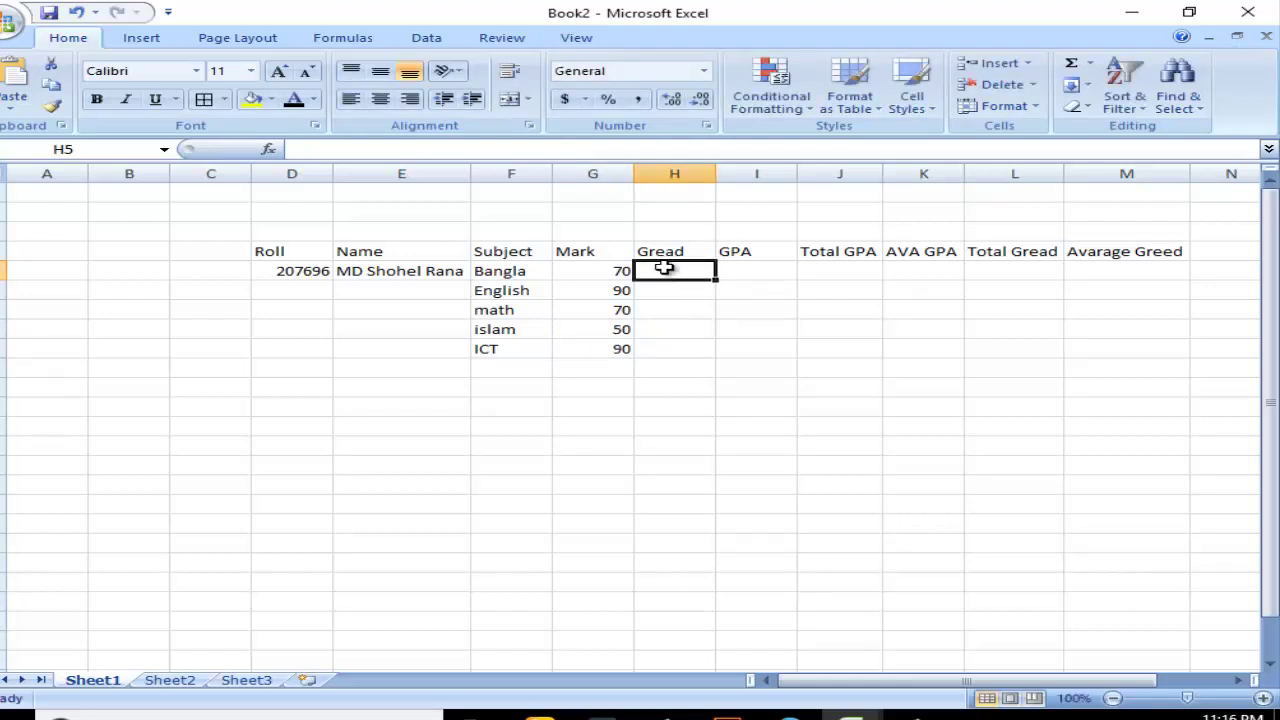
Select various cells around Book2's header row and Gread column
left_click(750, 278)
left_click(835, 275)
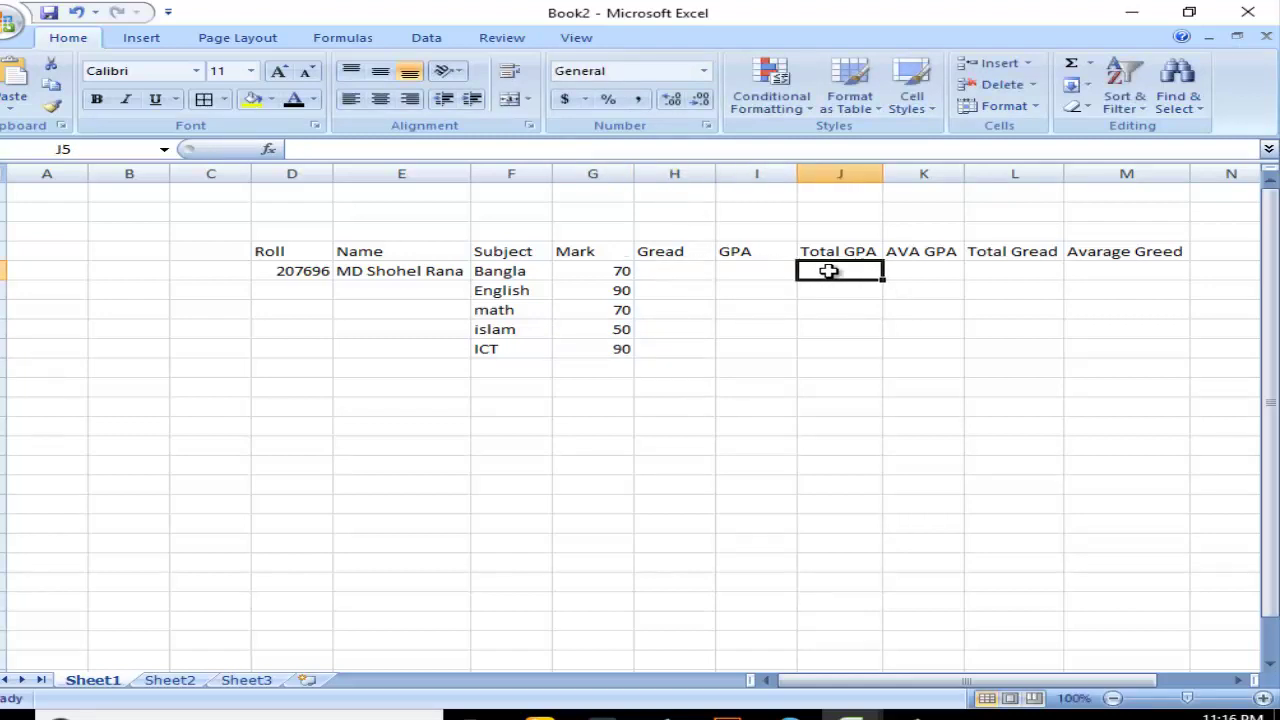
left_click(1030, 278)
left_click(1078, 287)
left_click(678, 274)
left_click(680, 328)
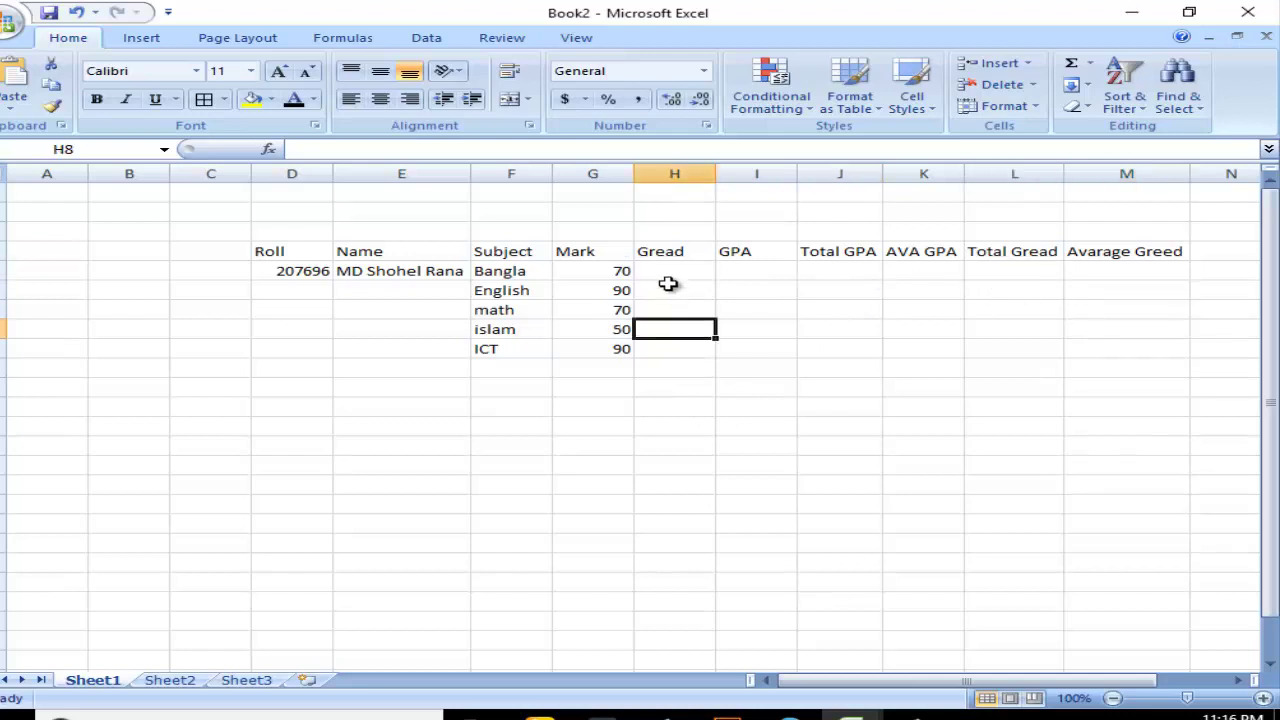
left_click(664, 343)
left_click(282, 308)
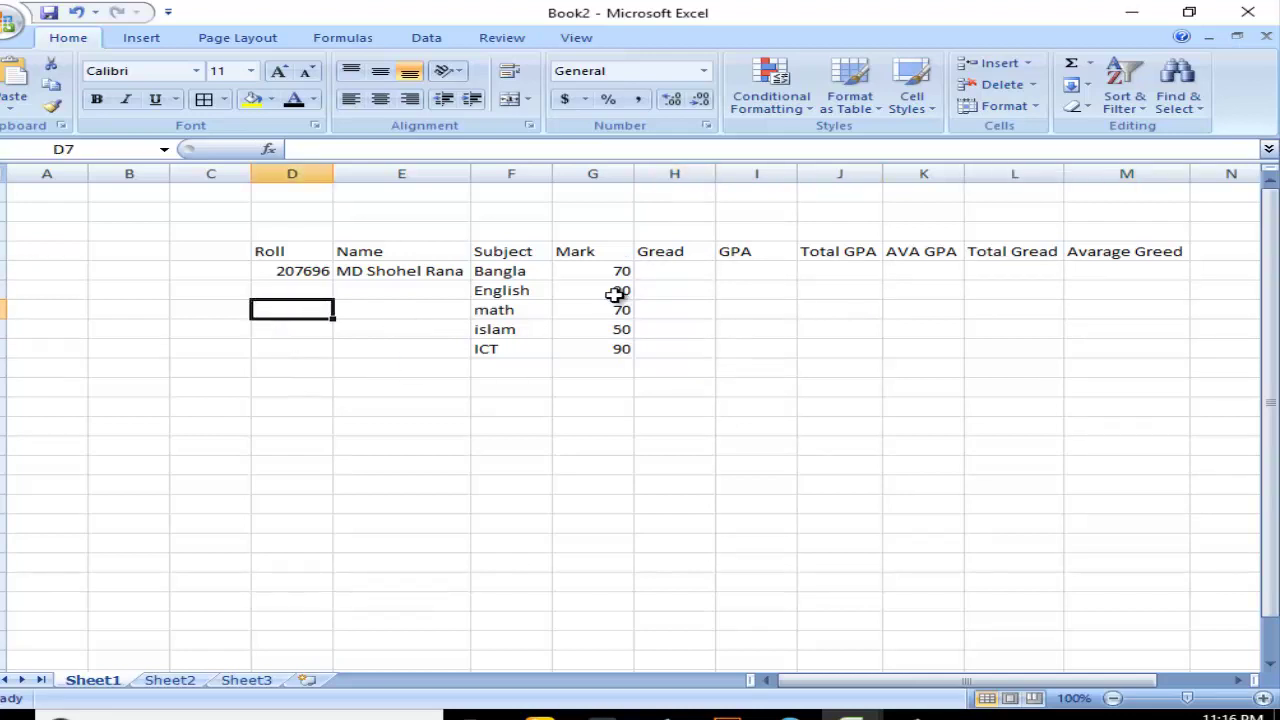
left_click(652, 280)
left_click_drag(831, 681, 894, 681)
left_click(486, 329)
left_click(490, 367)
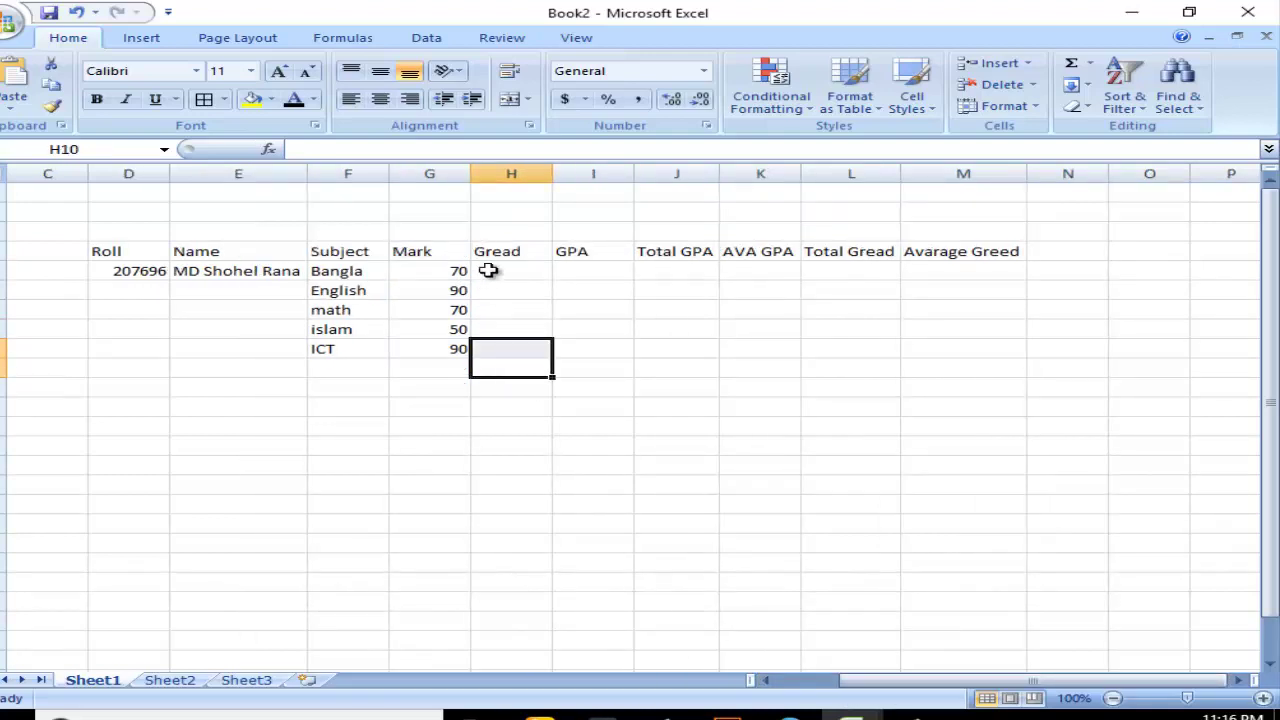
left_click(488, 270)
left_click(500, 310)
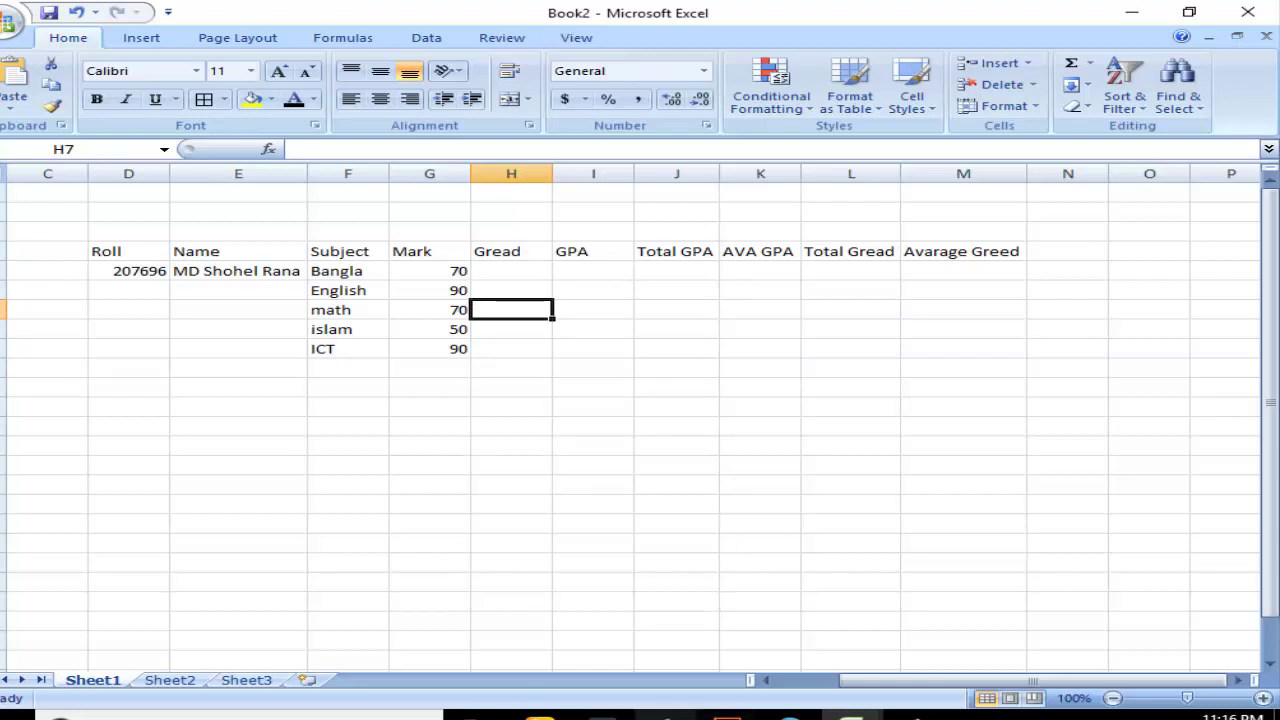
Bring the Book1 marksheet with its grade scale to the front
left_click(915, 714)
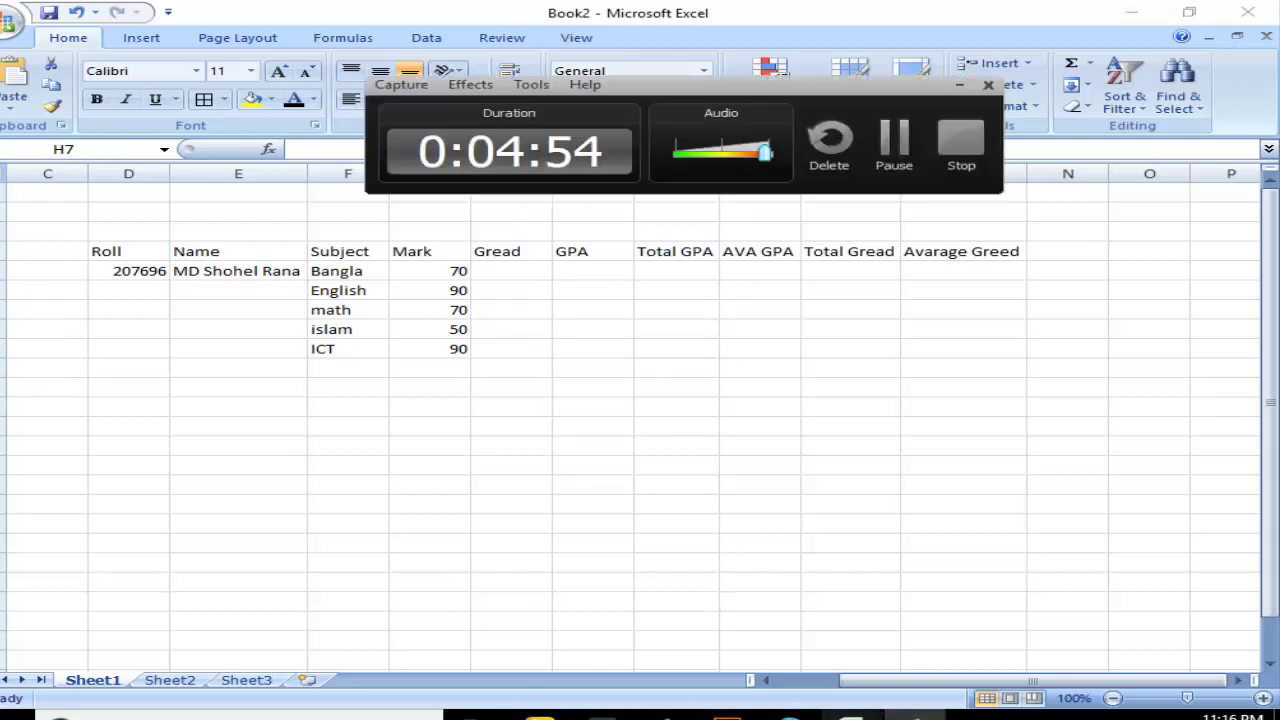
left_click(959, 86)
mouse_move(851, 712)
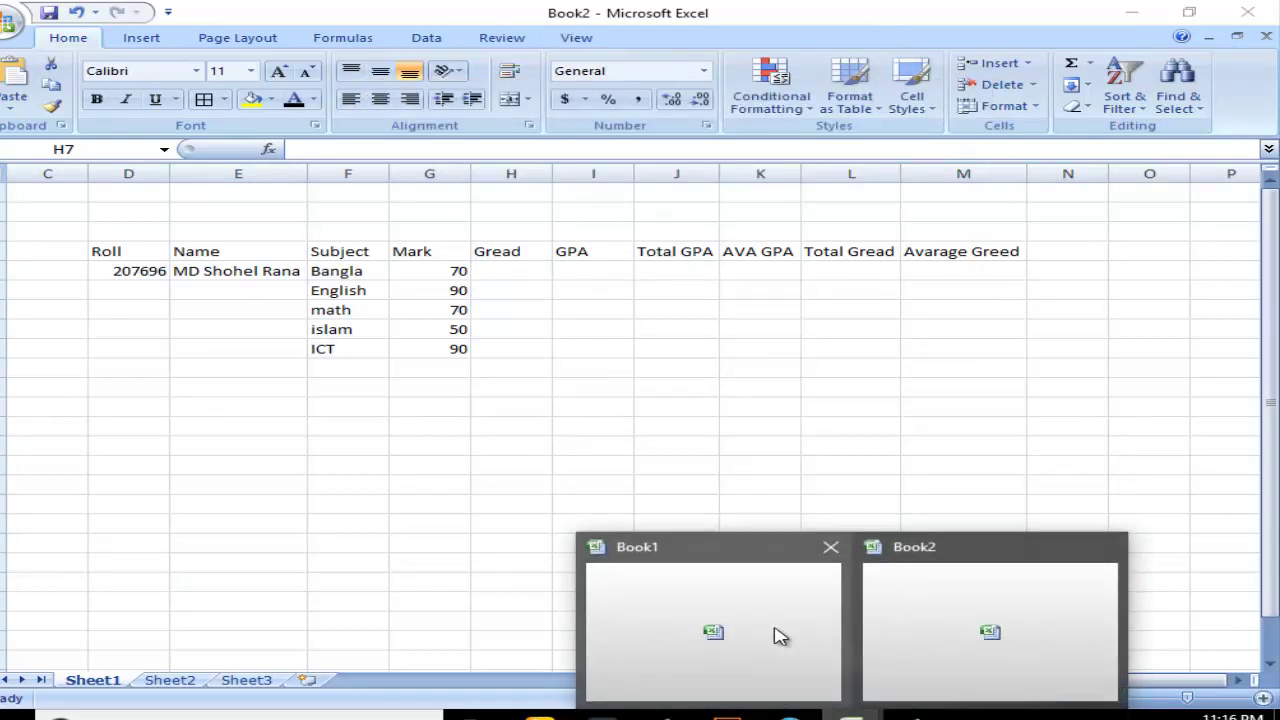
left_click(780, 636)
Review the 80-100 band and set the 70-79 band's grade to A
left_click(1035, 416)
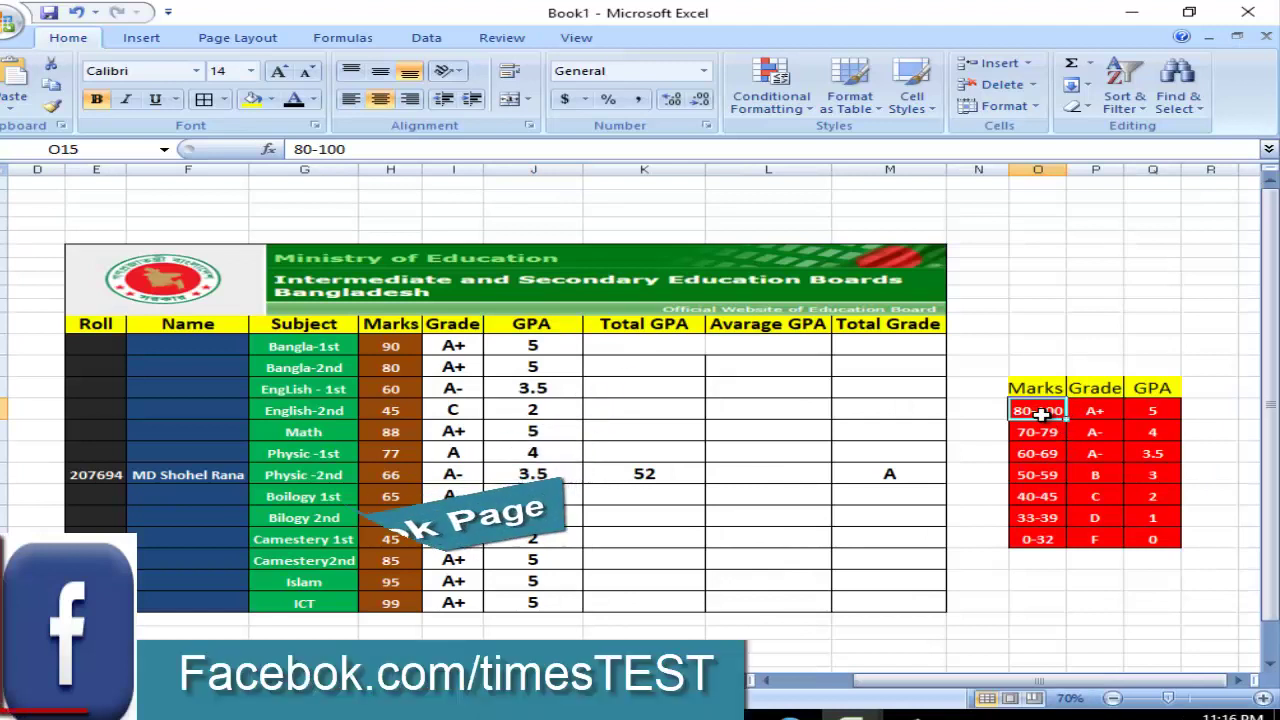
left_click(1098, 412)
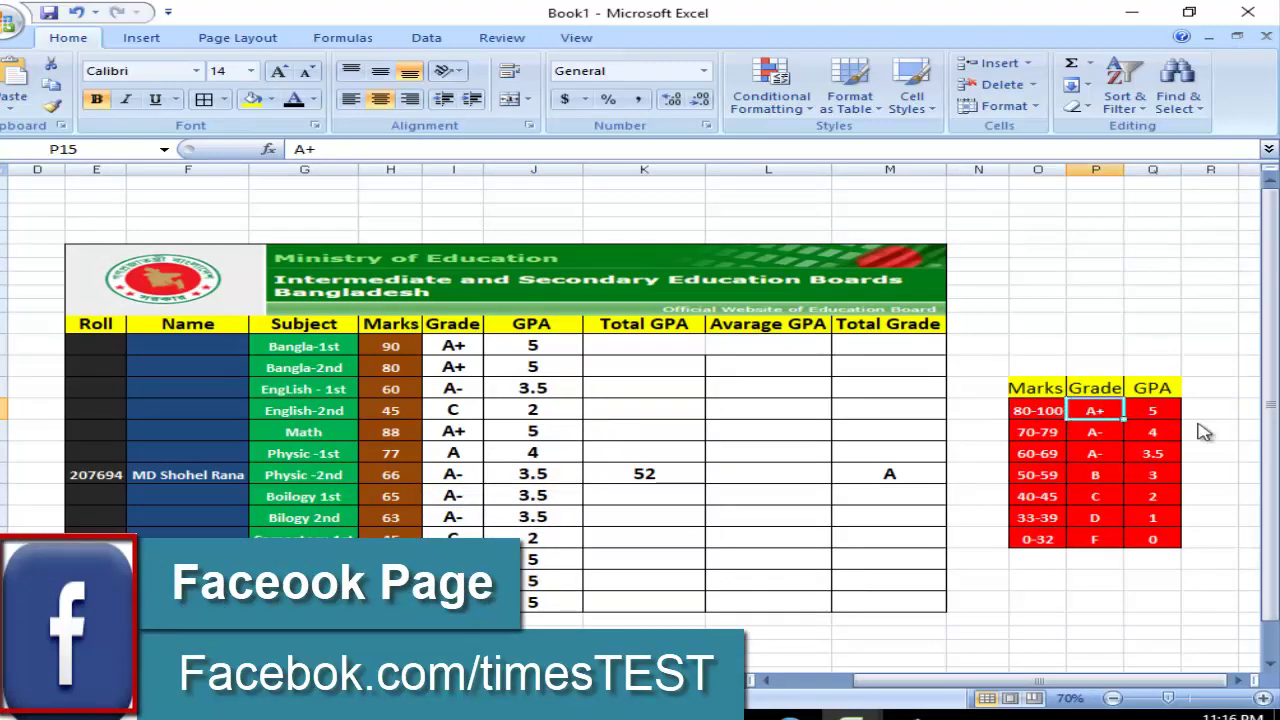
left_click(1150, 408)
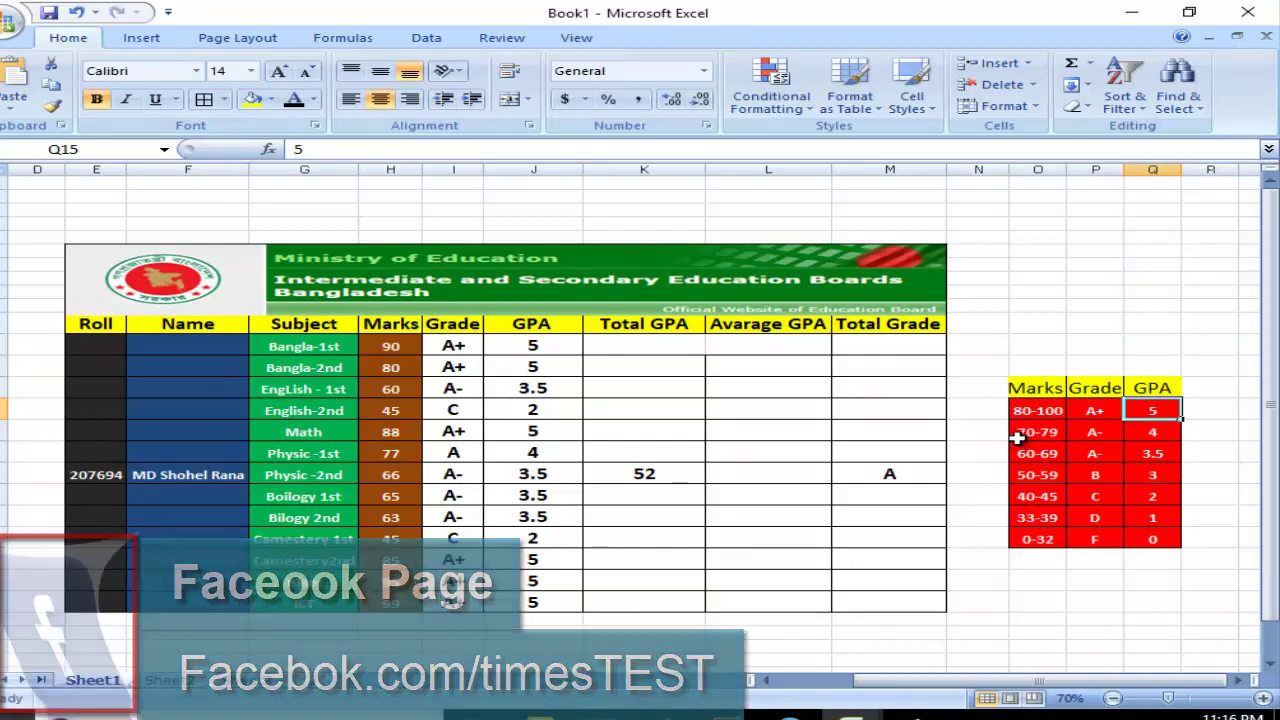
left_click(1038, 436)
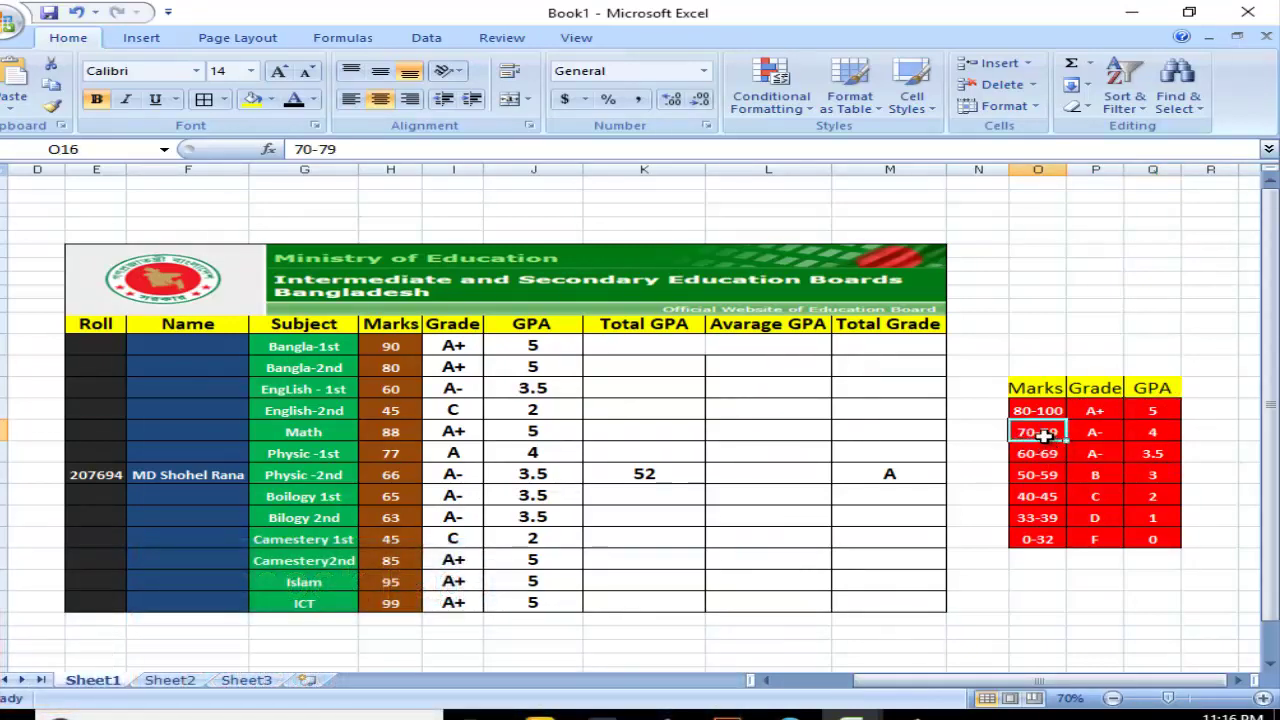
left_click(1098, 432)
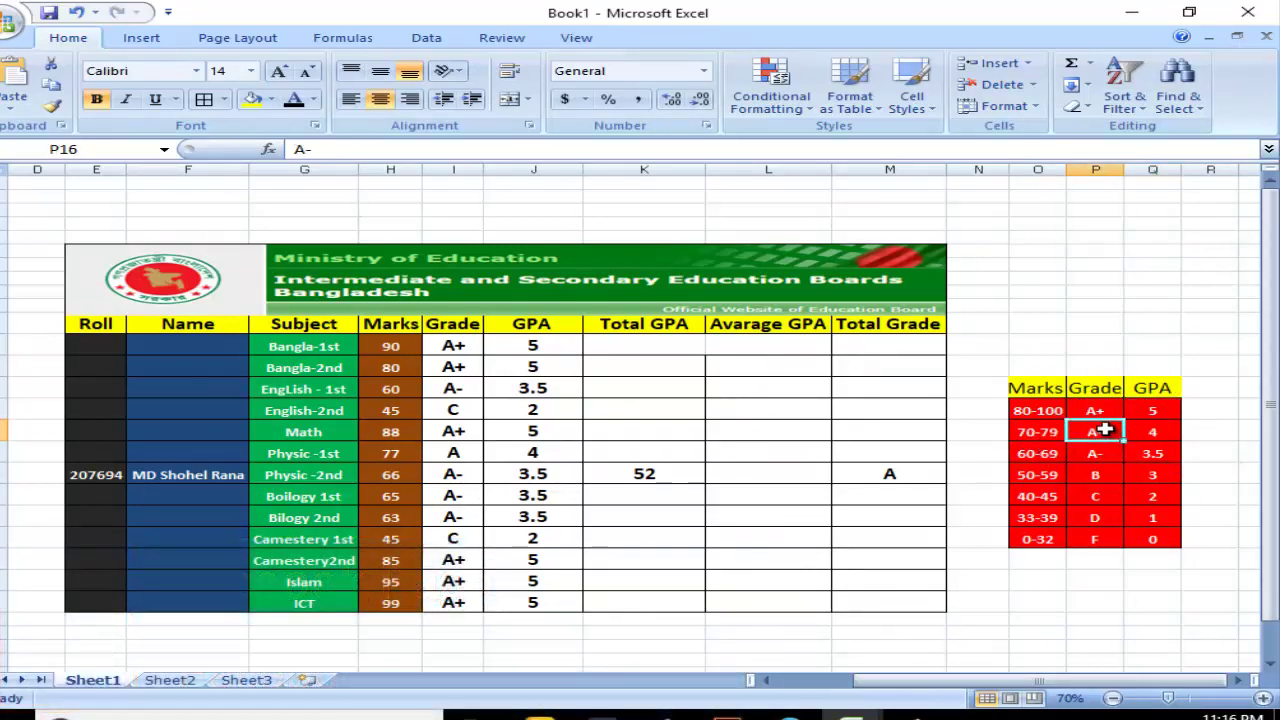
double_click(1108, 430)
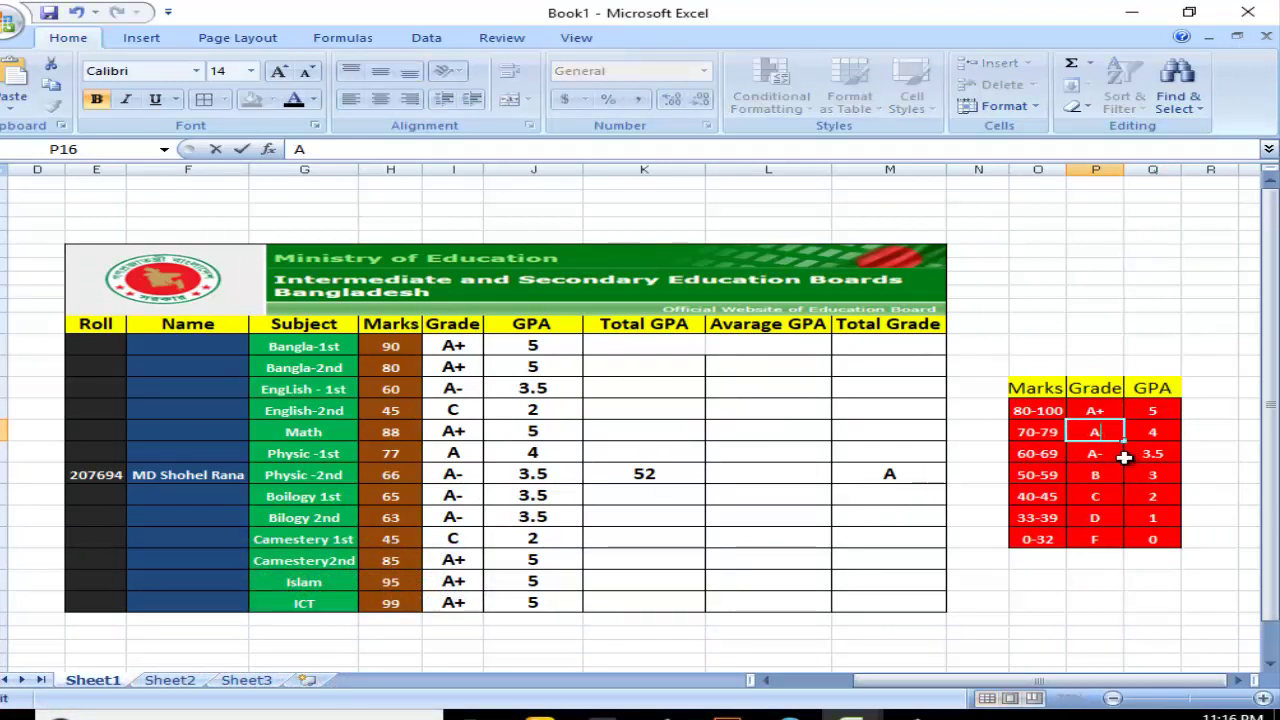
key("Return")
Check the 60-69 and 50-59 bands and correct the 40-45 band to 40-49
left_click(1032, 455)
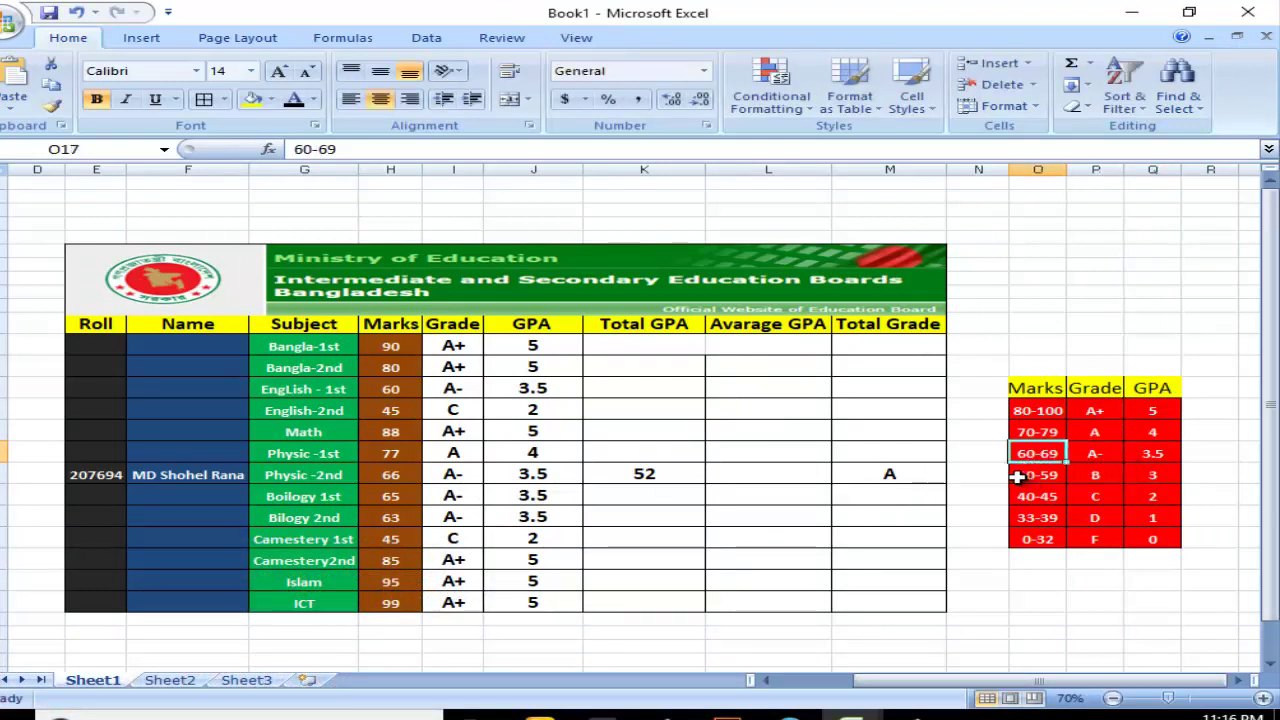
left_click(1090, 455)
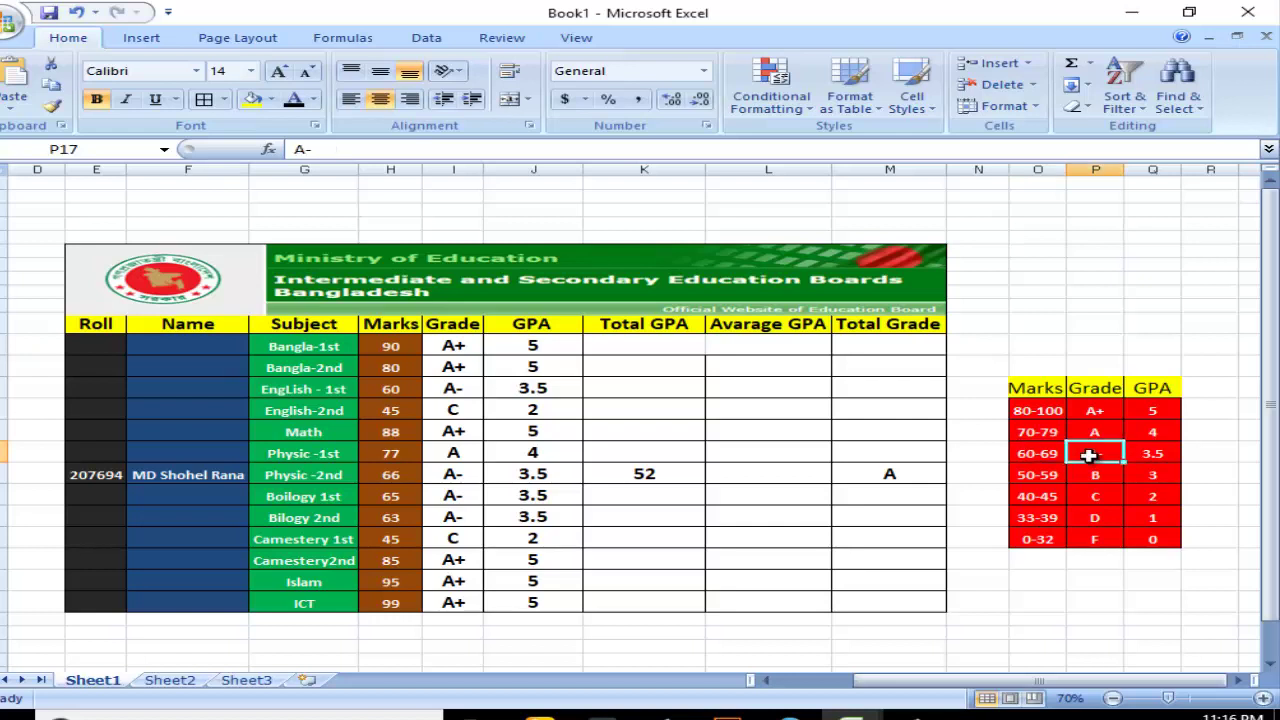
left_click(1032, 496)
left_click(1040, 472)
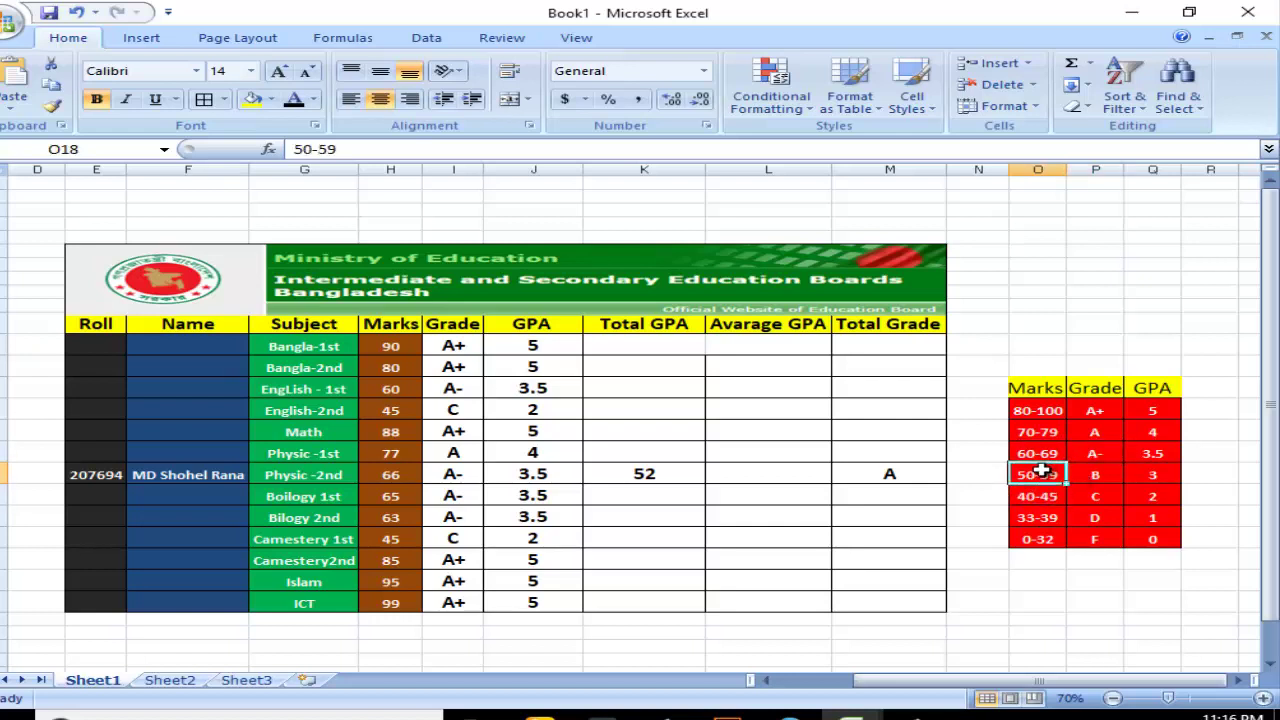
left_click(1088, 475)
left_click(1035, 500)
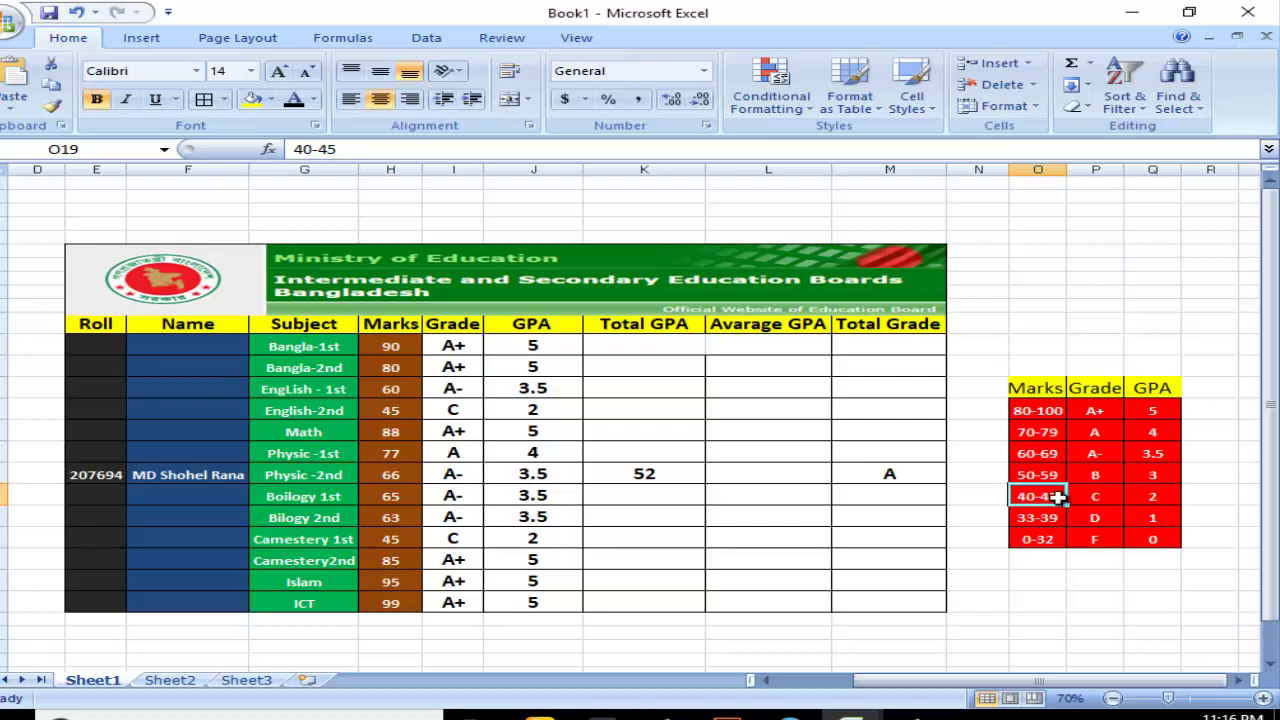
double_click(1057, 497)
key("BackSpace")
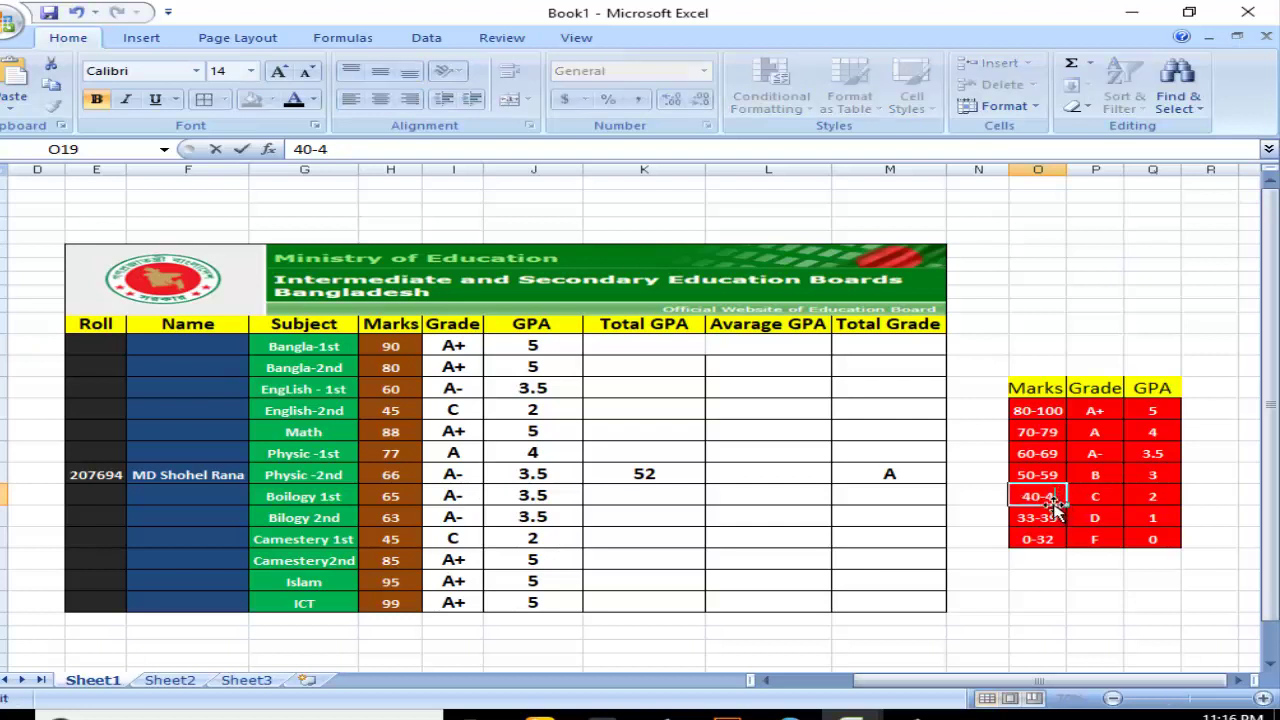
type("9")
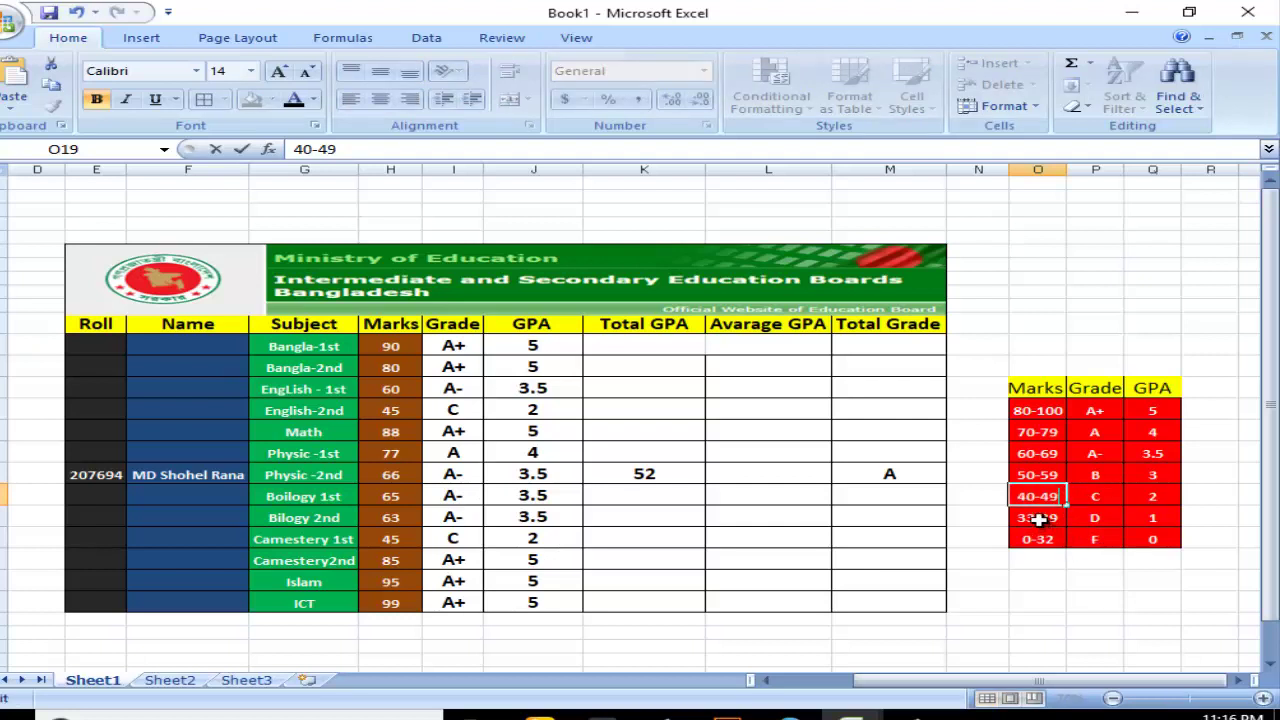
left_click(1112, 494)
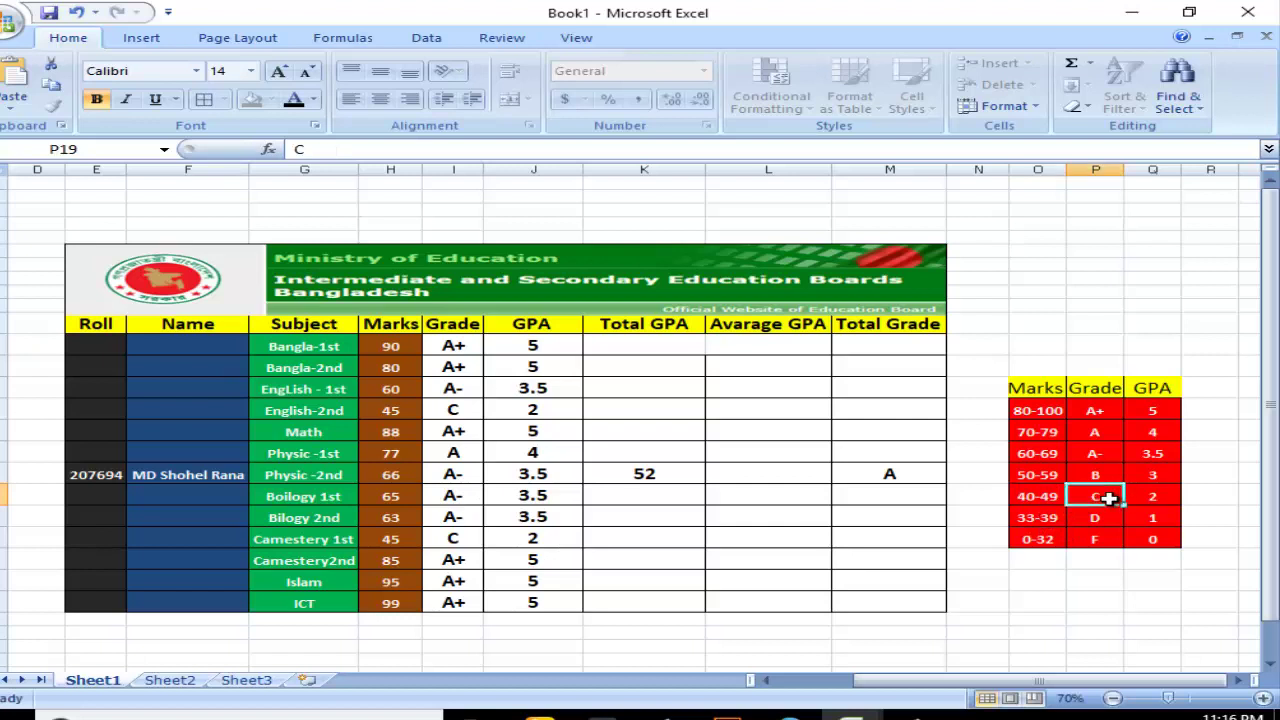
Verify the 33-39 band gives D with GPA 1 and 0-32 gives F with GPA 0
left_click(1036, 518)
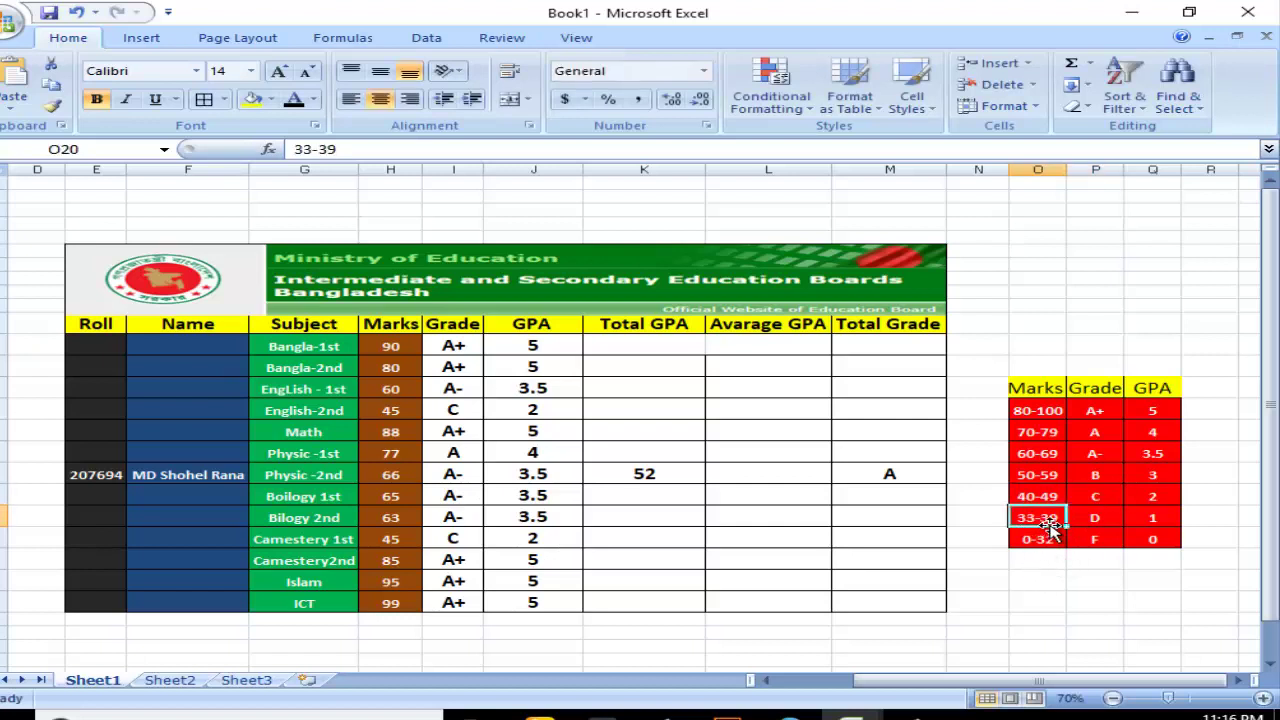
left_click(1100, 520)
left_click(1048, 540)
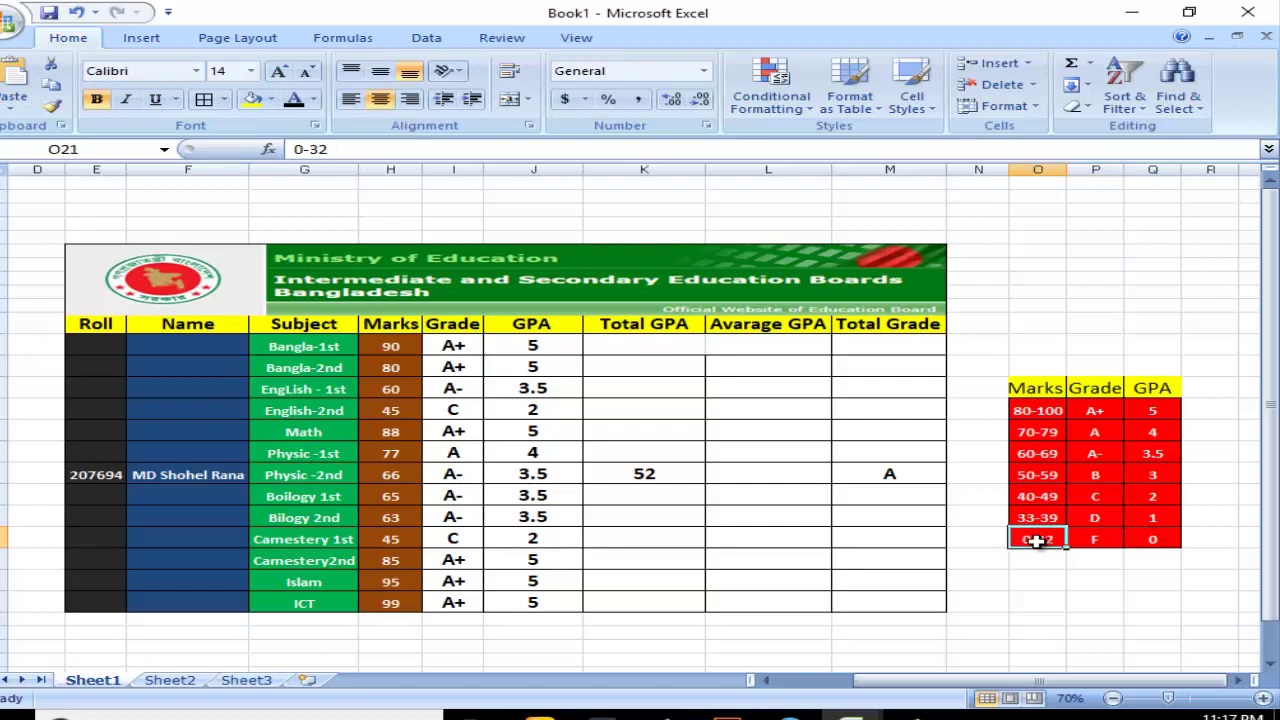
left_click(1092, 540)
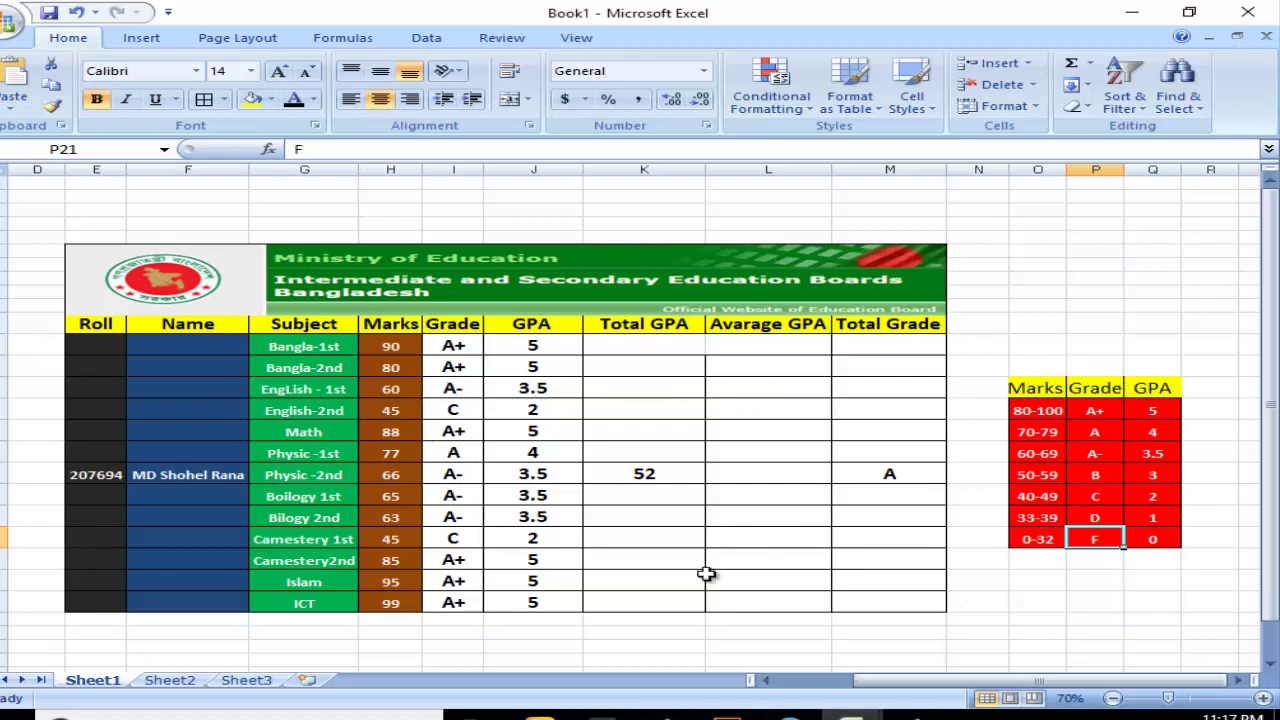
left_click(846, 716)
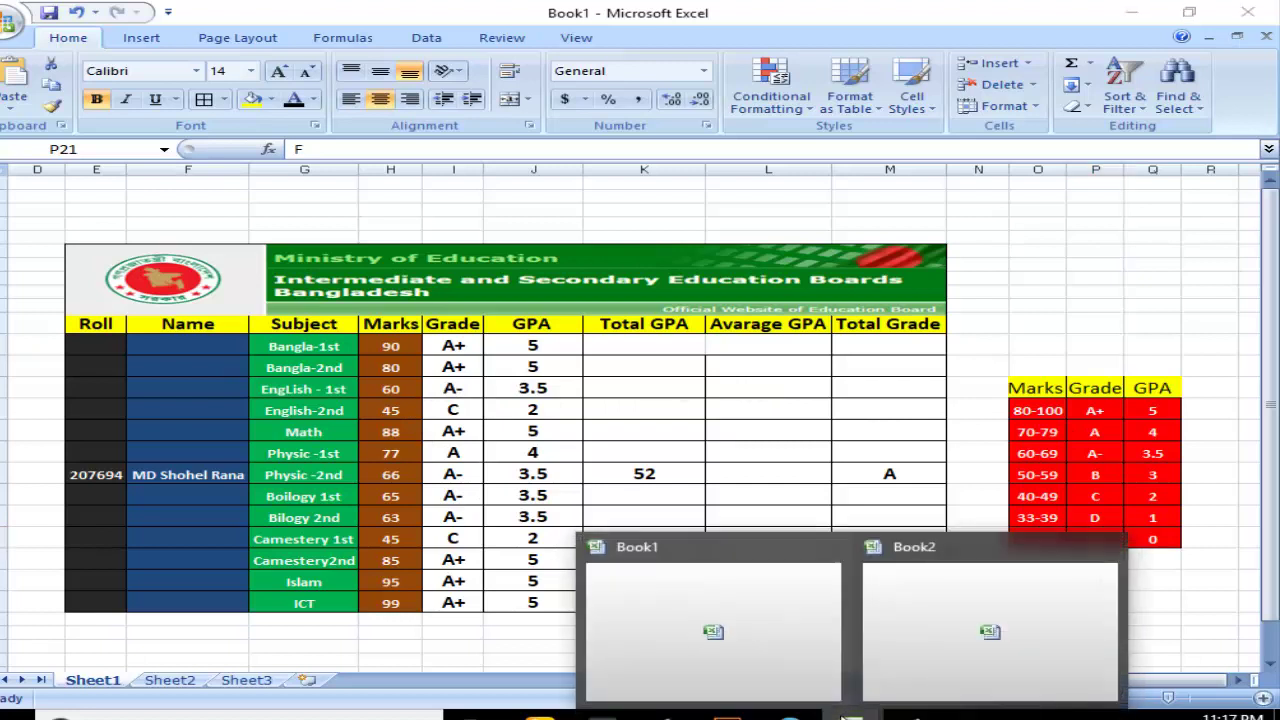
Switch back to the Book2 result sheet and select grade cell H5, next to the Bangla mark in G5
left_click(788, 614)
left_click(515, 270)
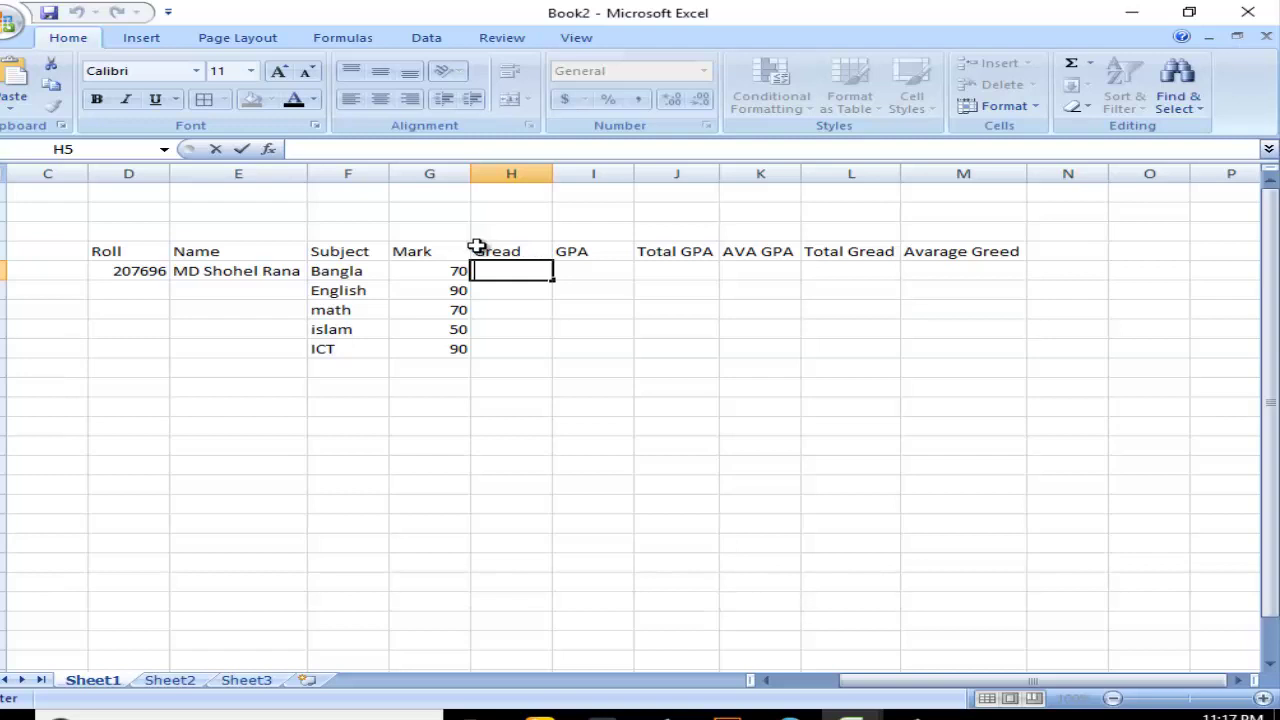
left_click(440, 272)
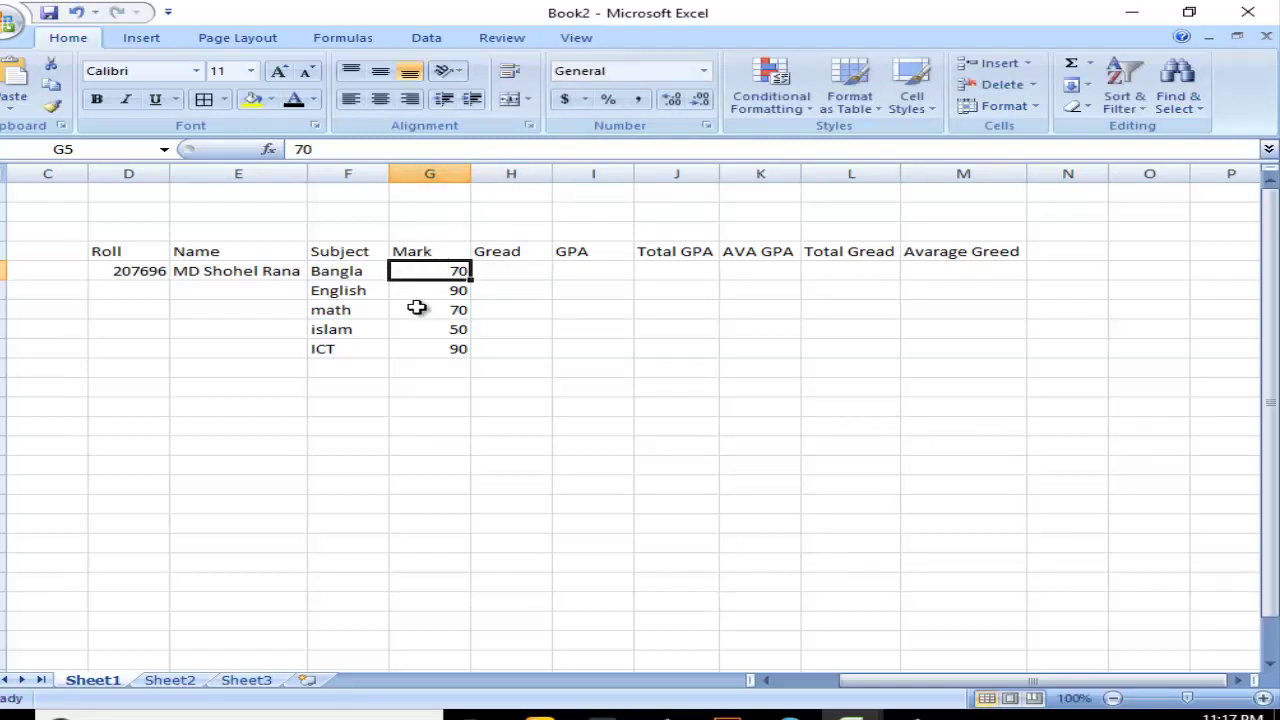
Begin H5's formula as =IF (G5>=80,"A+," so a Bangla mark of 80 or more gives A+
double_click(514, 272)
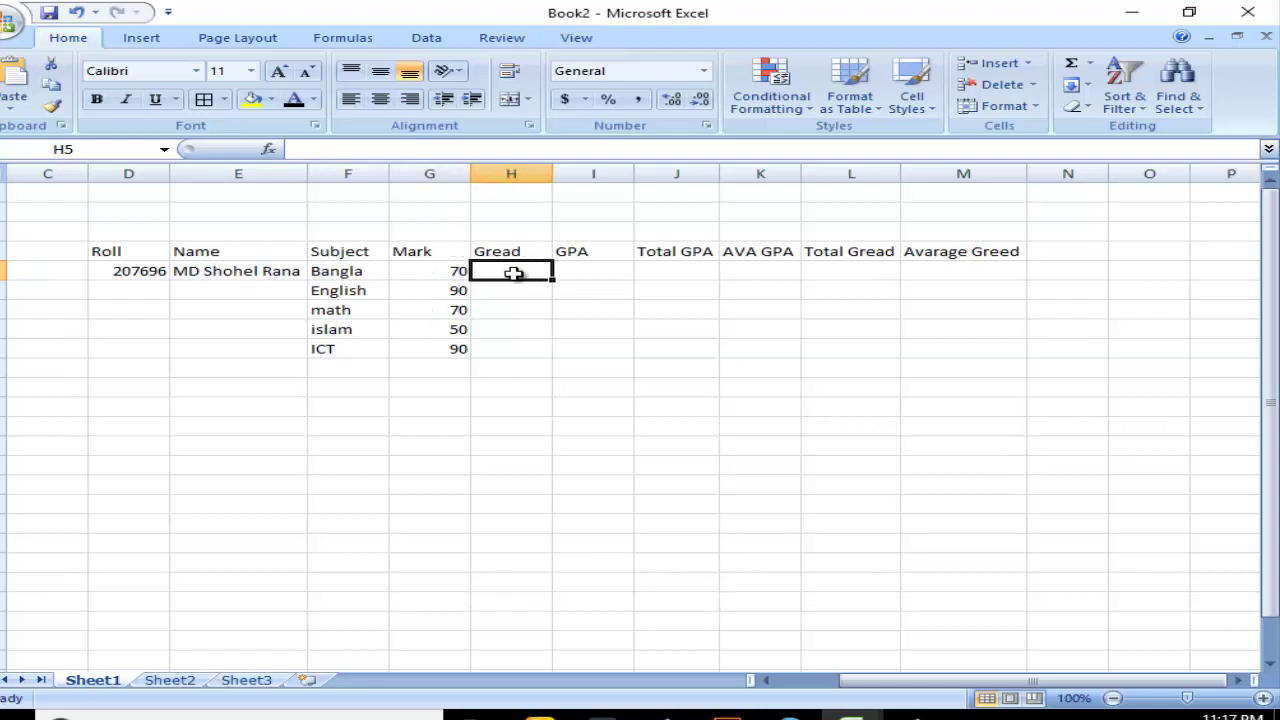
type("=")
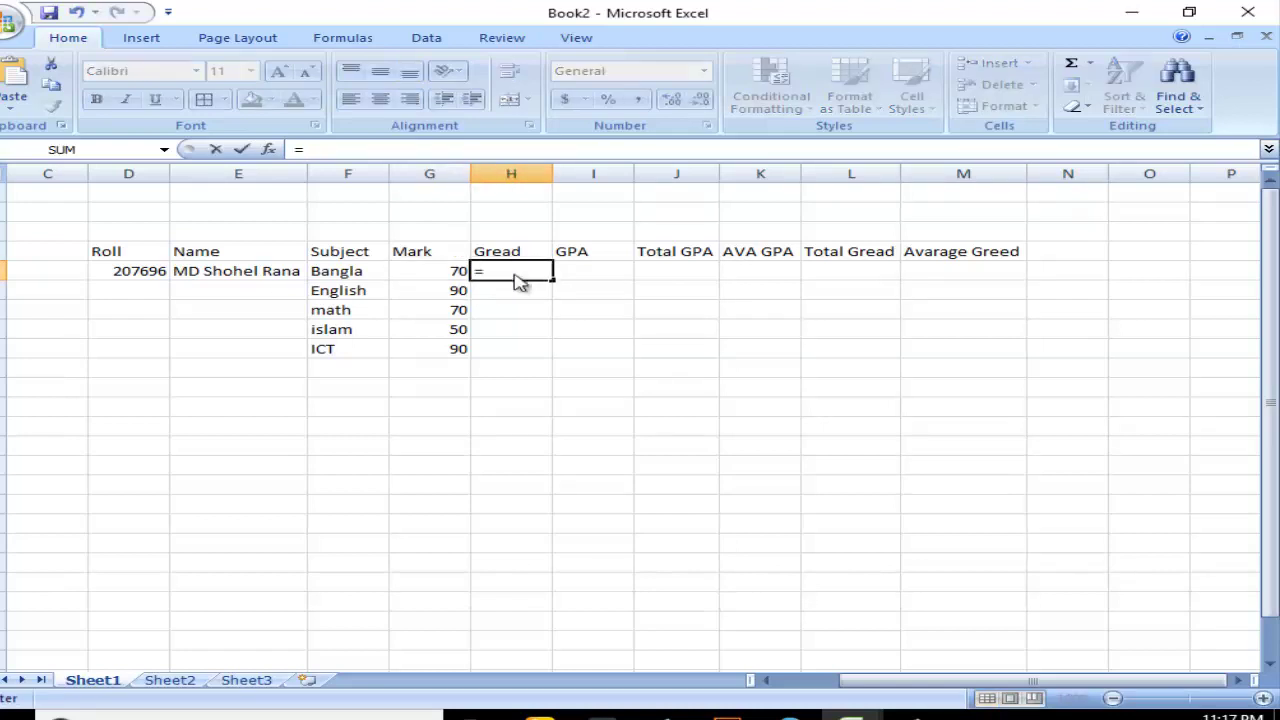
type("i")
key("BackSpace")
key("BackSpace")
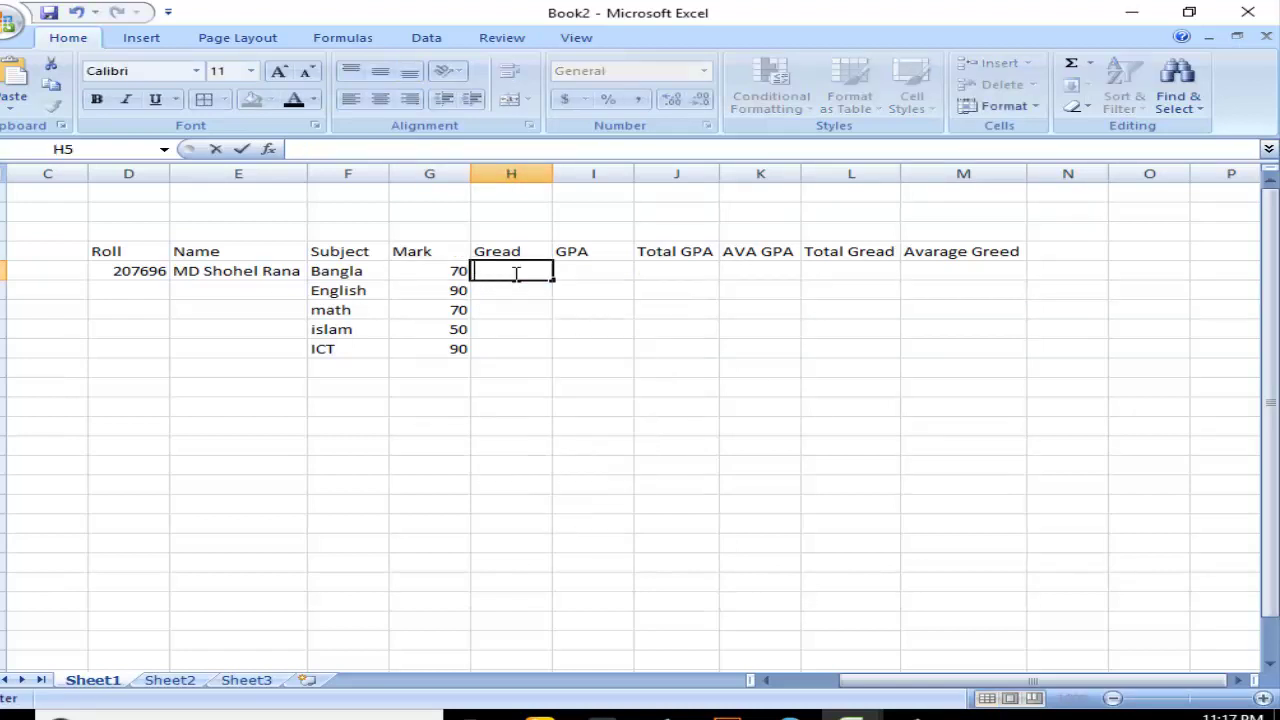
type("=IF")
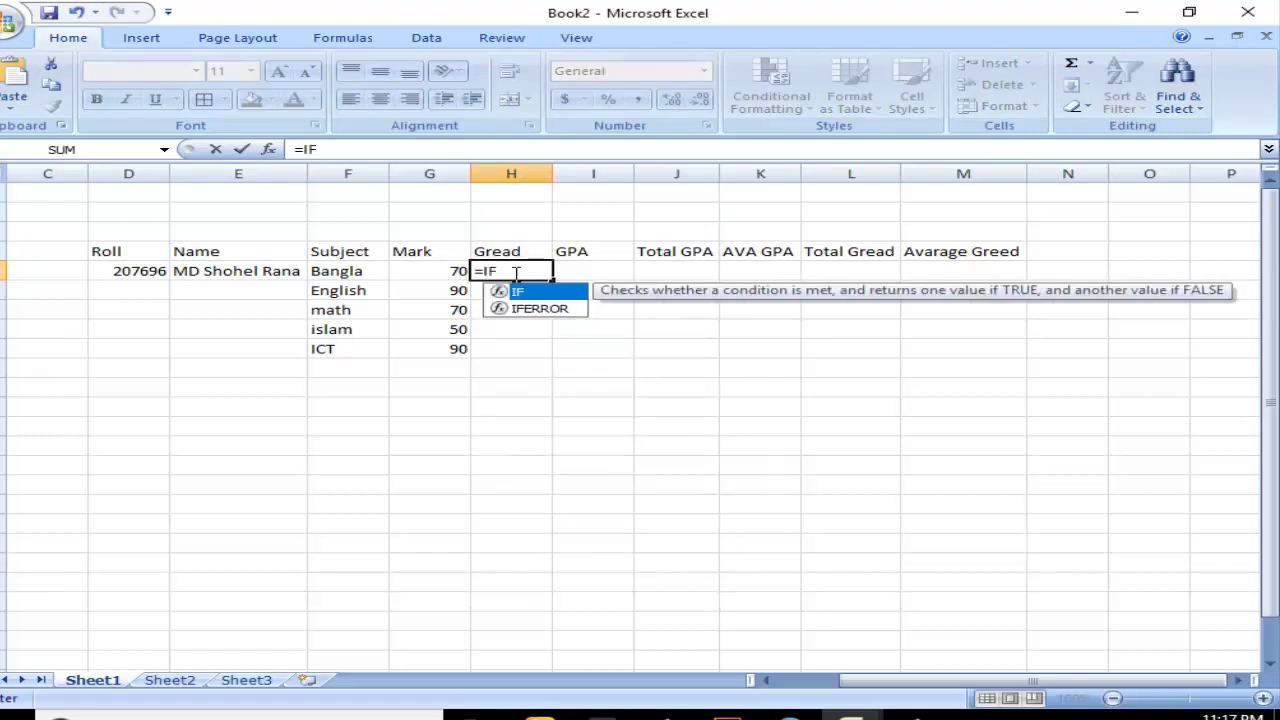
type(" (")
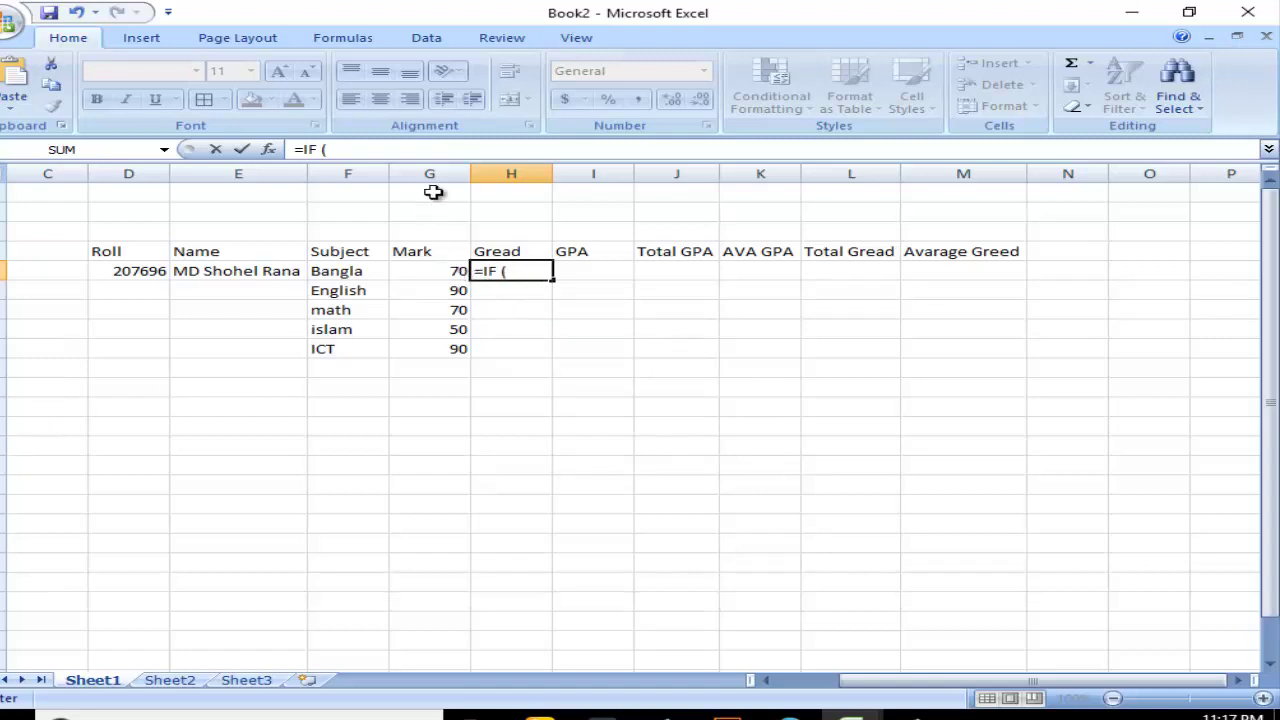
left_click(424, 268)
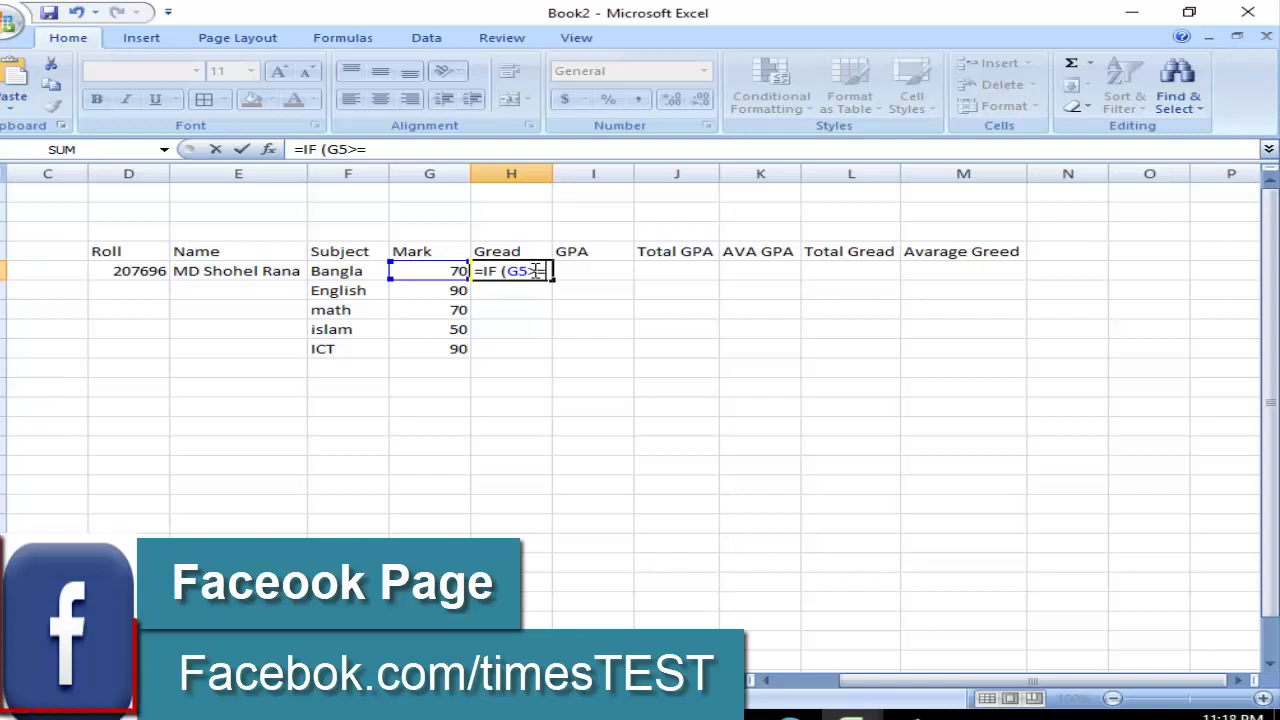
type("8")
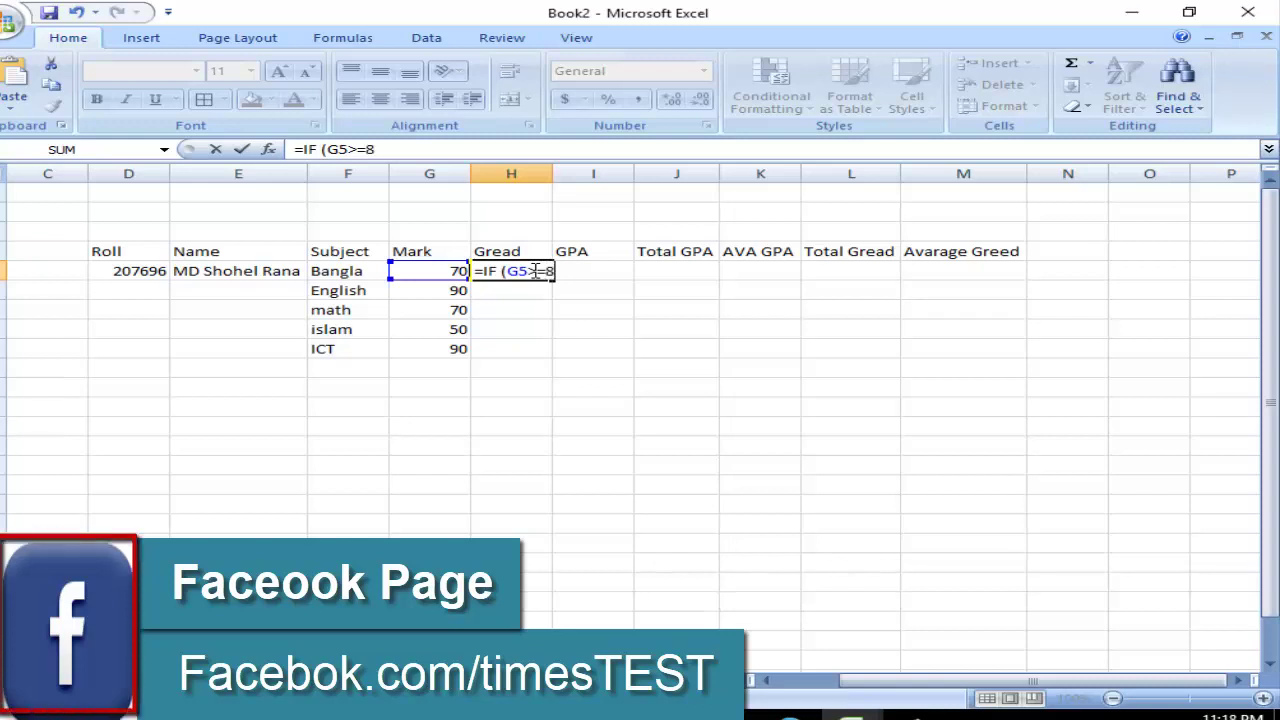
type("0")
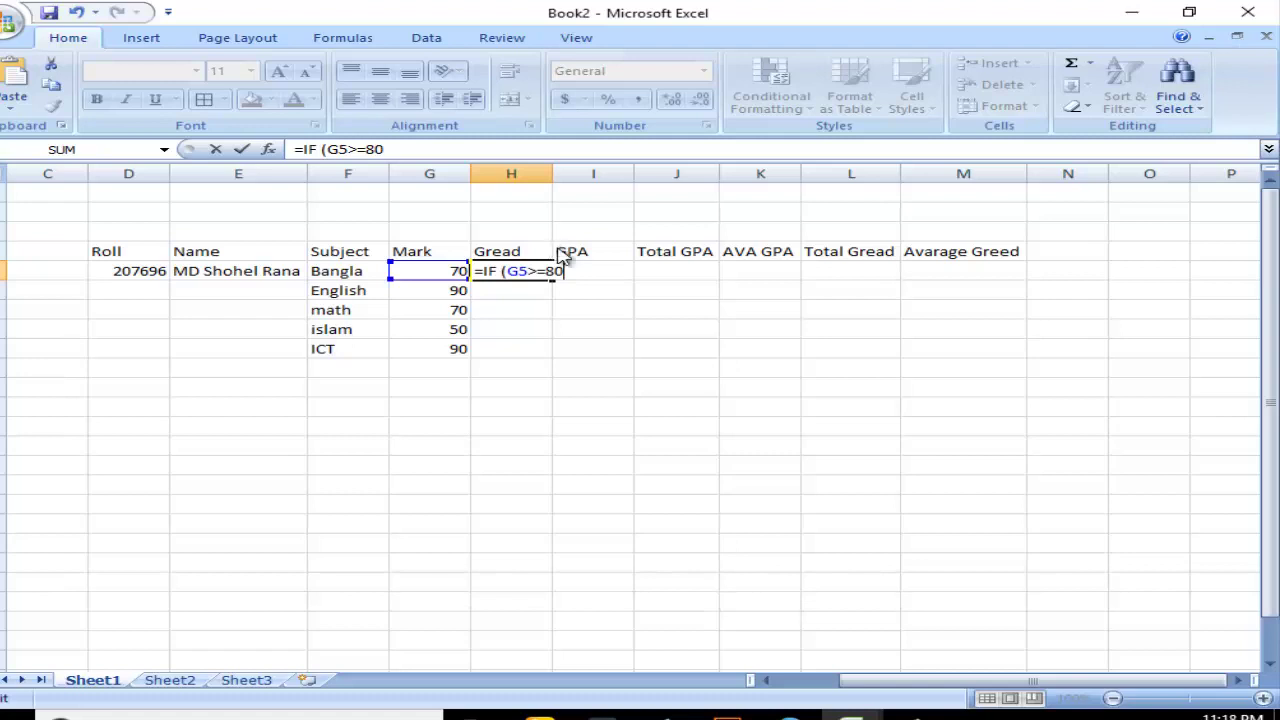
type(",")
type("\"")
type("A+")
type(",")
Copy the IF (G5>=80,"A+," clause and paste it at the end of the H5 formula
left_click_drag(440, 148, 300, 148)
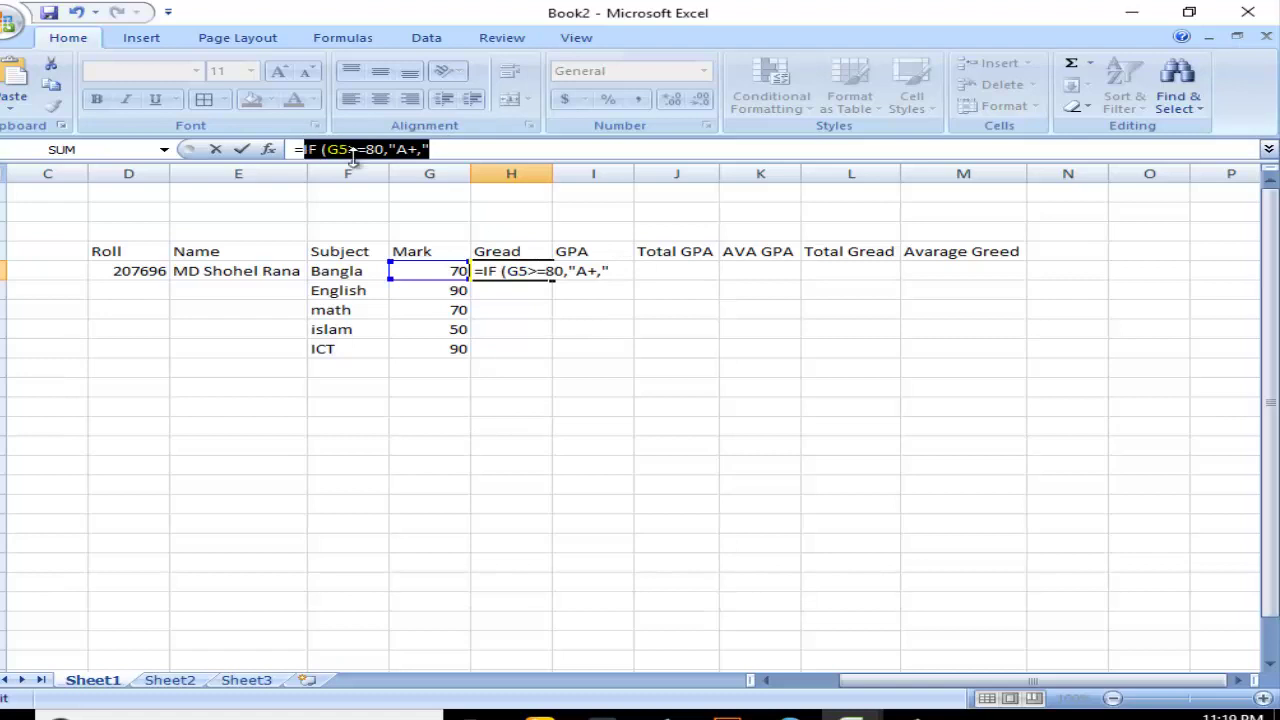
key("ctrl+c")
left_click(443, 149)
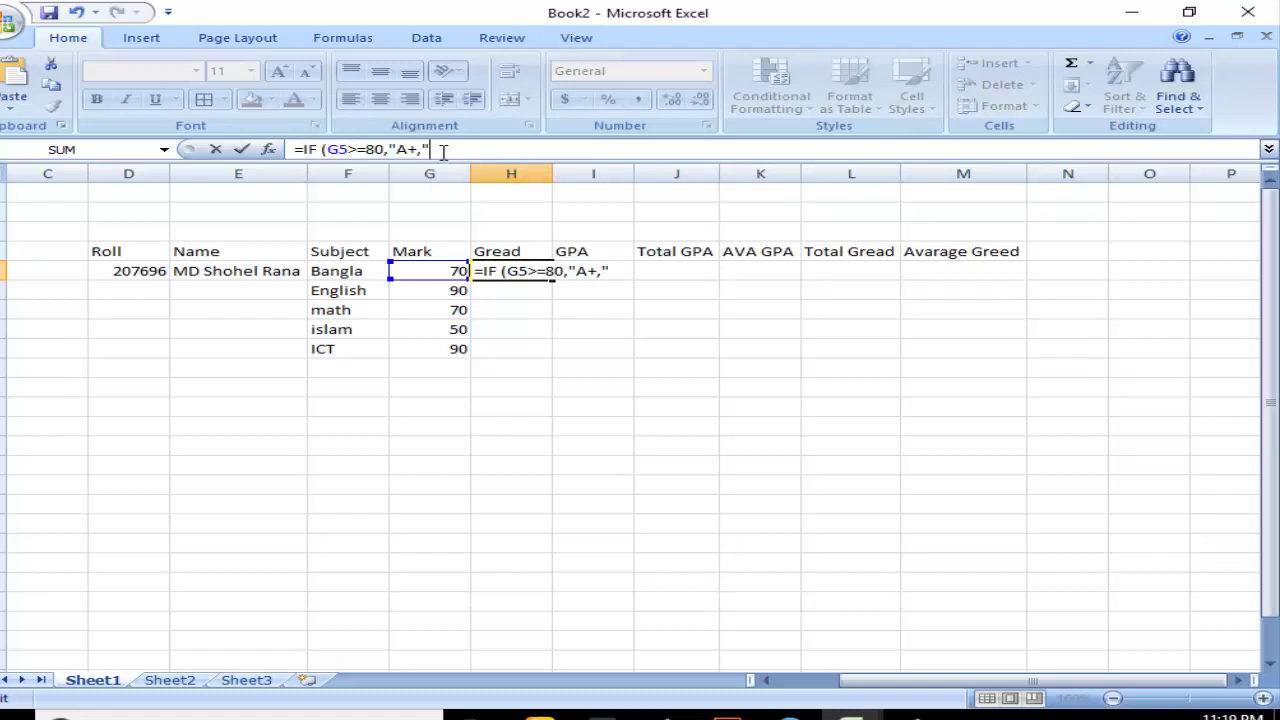
key("ctrl+v")
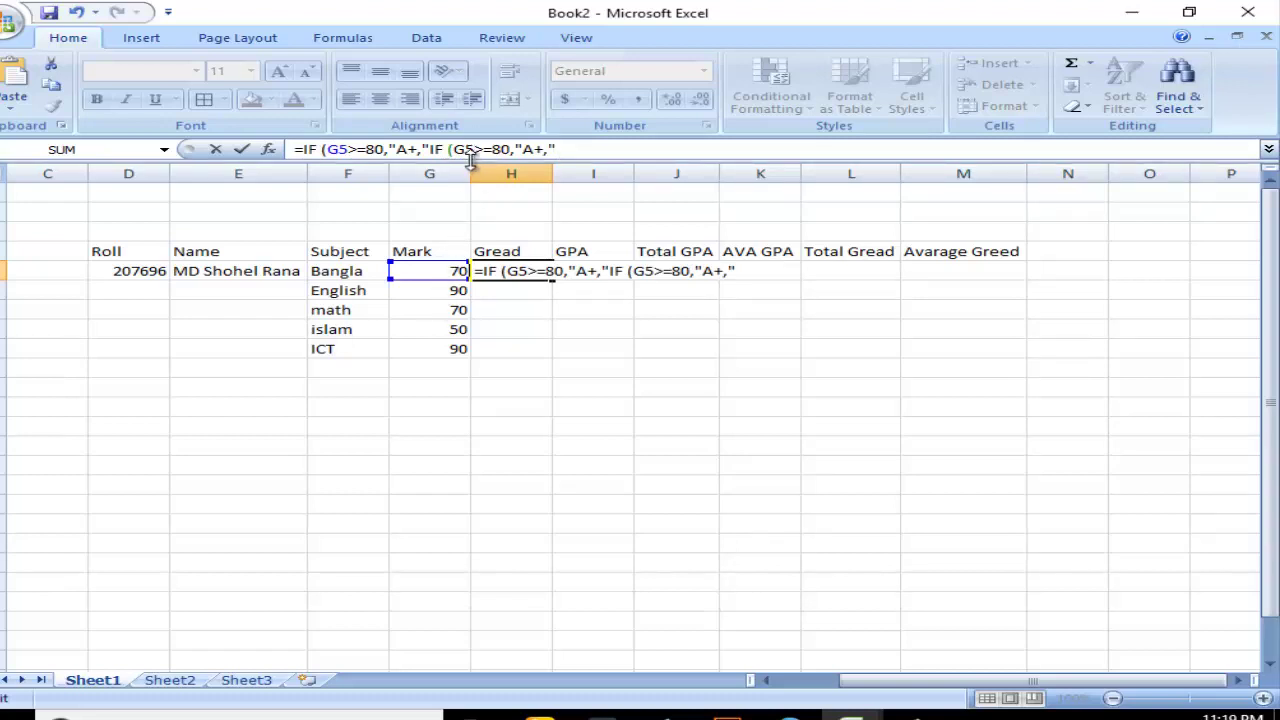
Change the second clause's reference to G6 and dismiss the resulting formula error
left_click(470, 152)
key("BackSpace")
type("6")
key("Return")
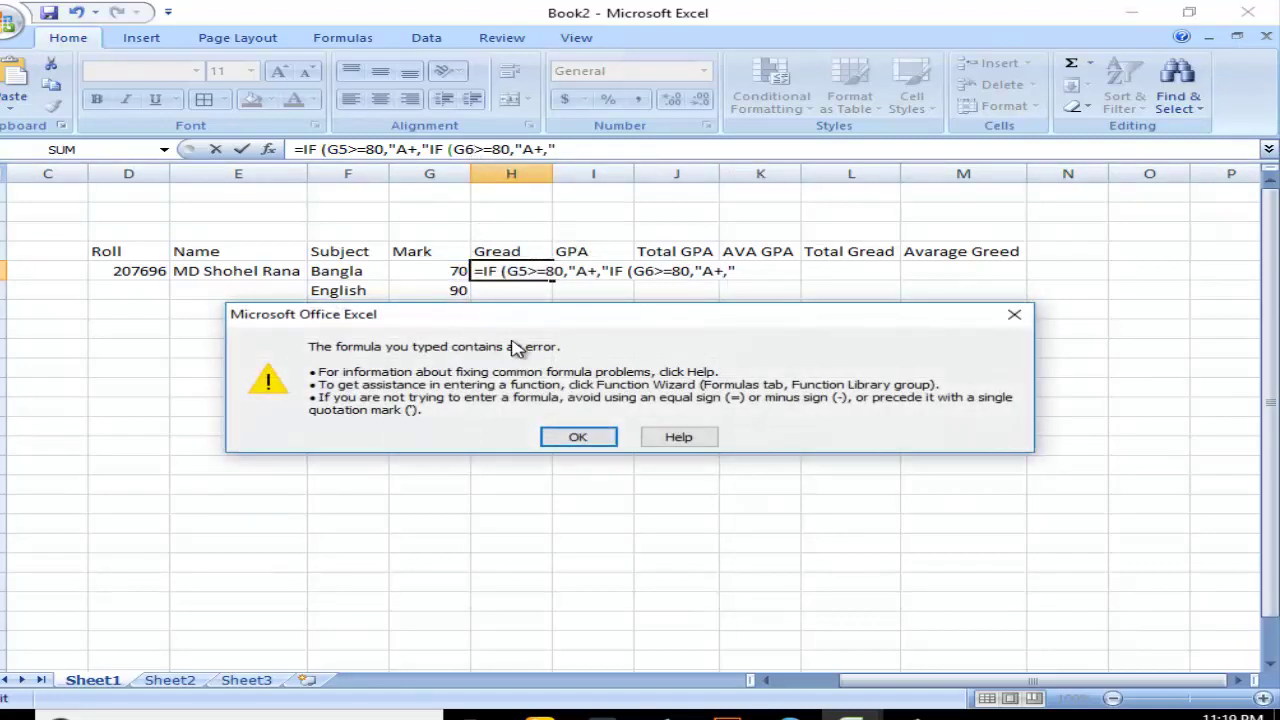
left_click(1012, 313)
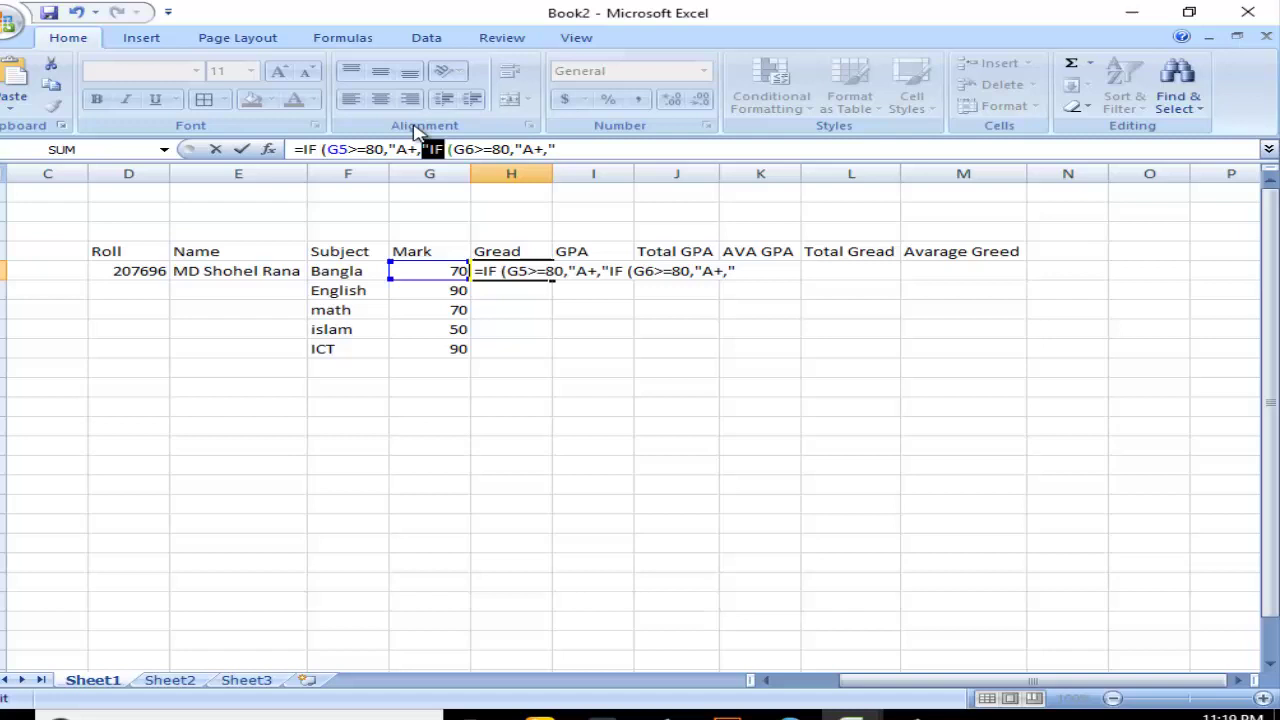
left_click(474, 149)
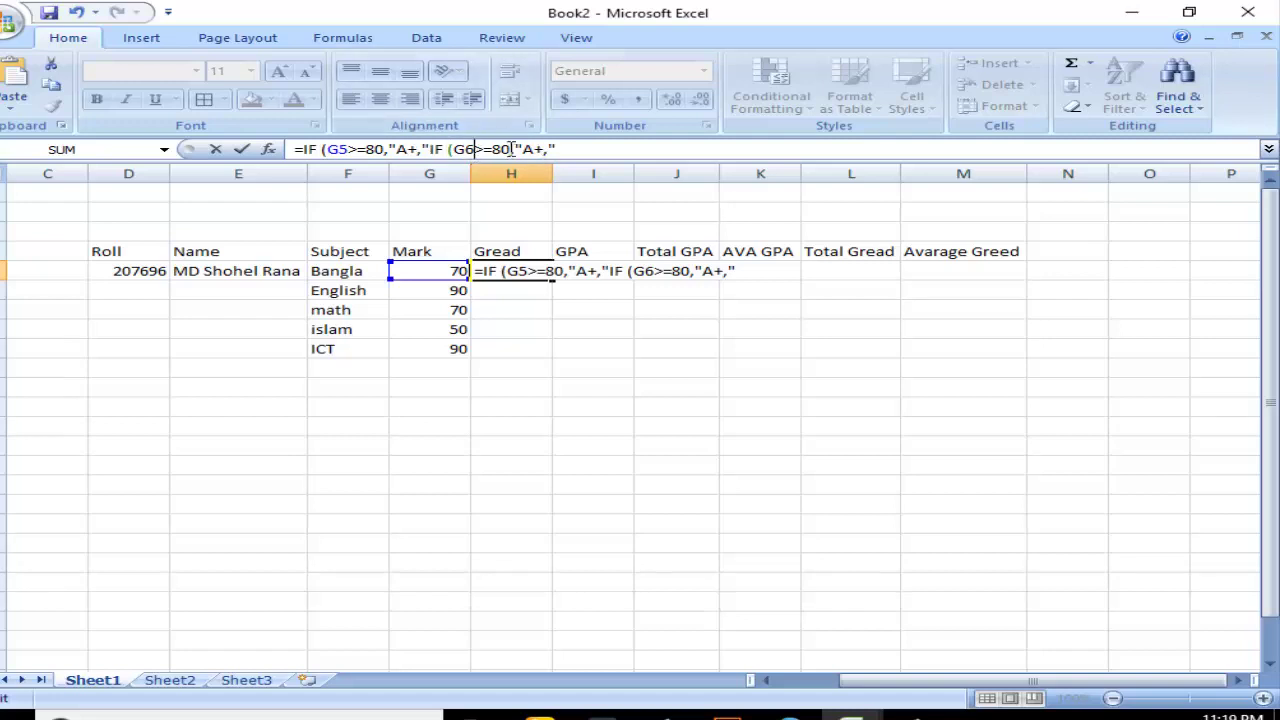
left_click(511, 149)
Edit the second clause to test G5>=70 and return grade A instead of A+
left_click(478, 149)
key("BackSpace")
type("5")
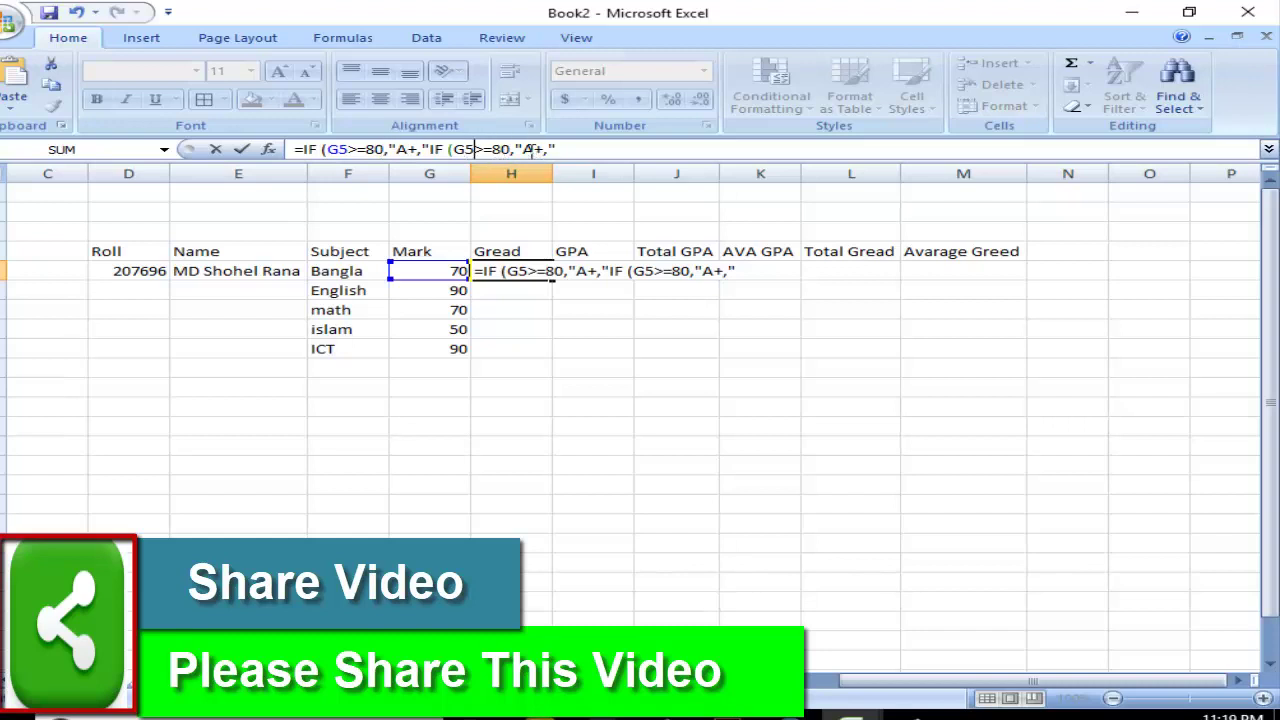
left_click(507, 149)
key("BackSpace")
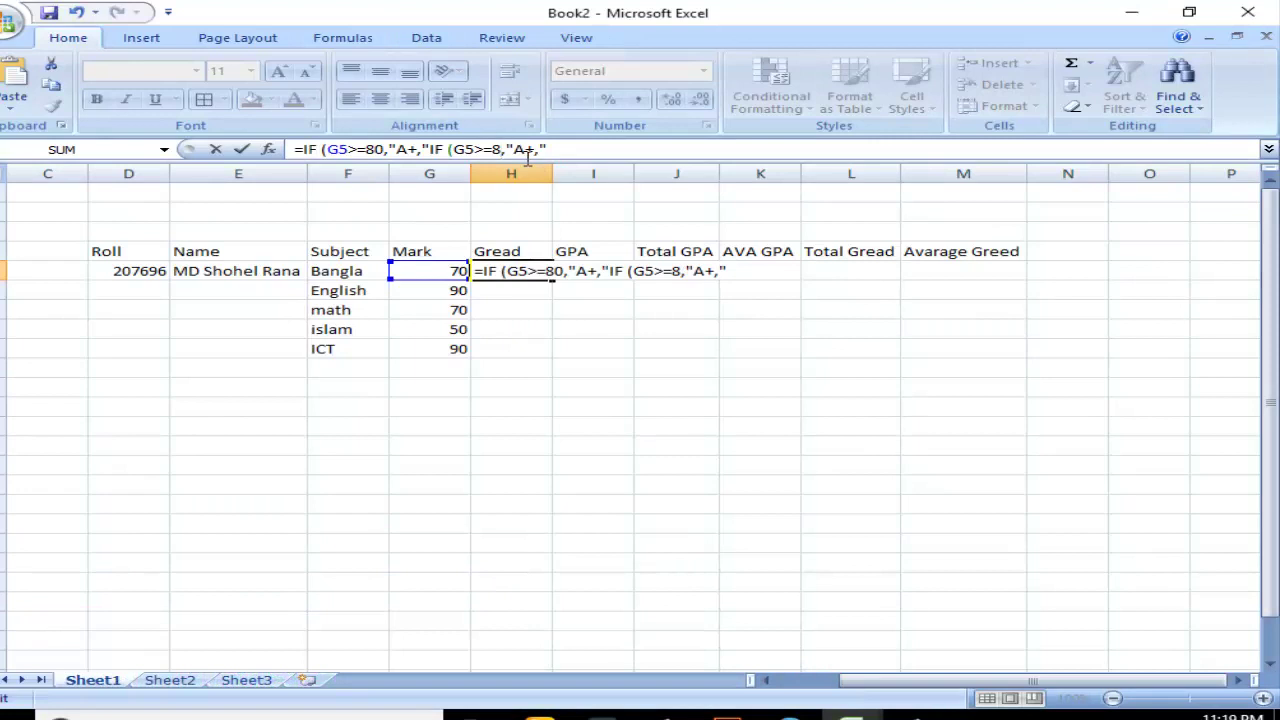
type("7")
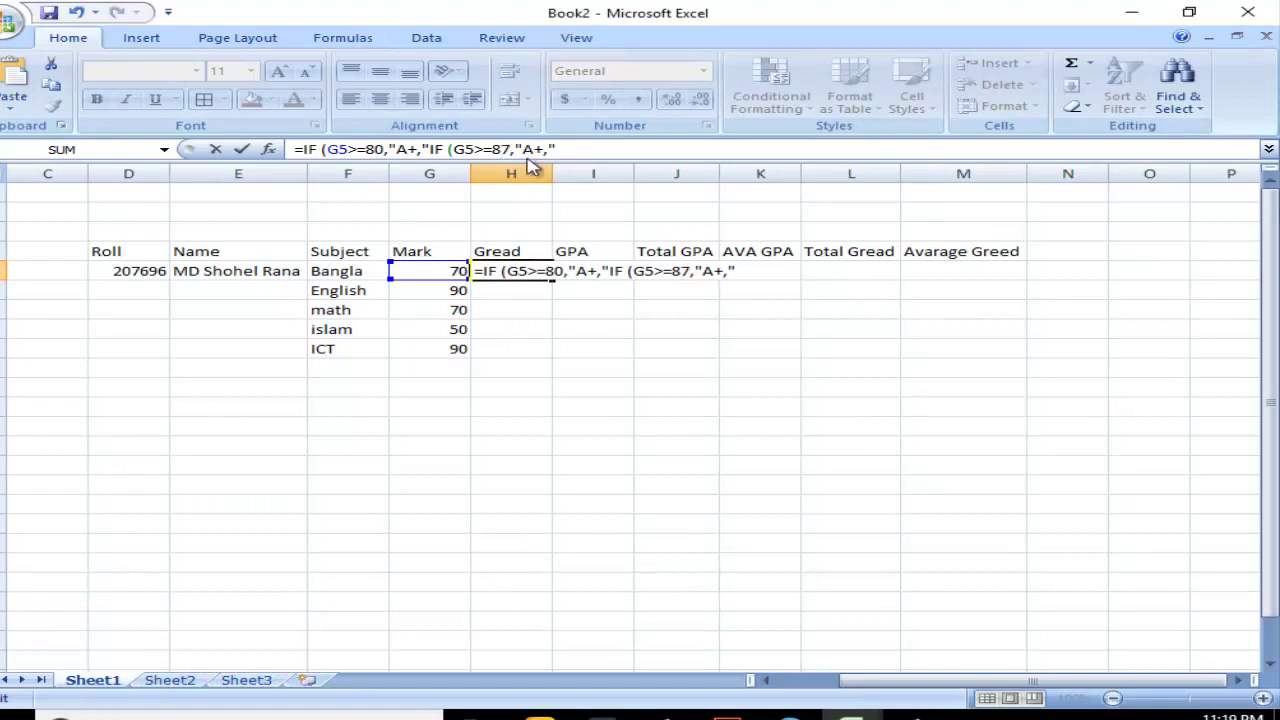
key("BackSpace")
key("BackSpace")
type("7")
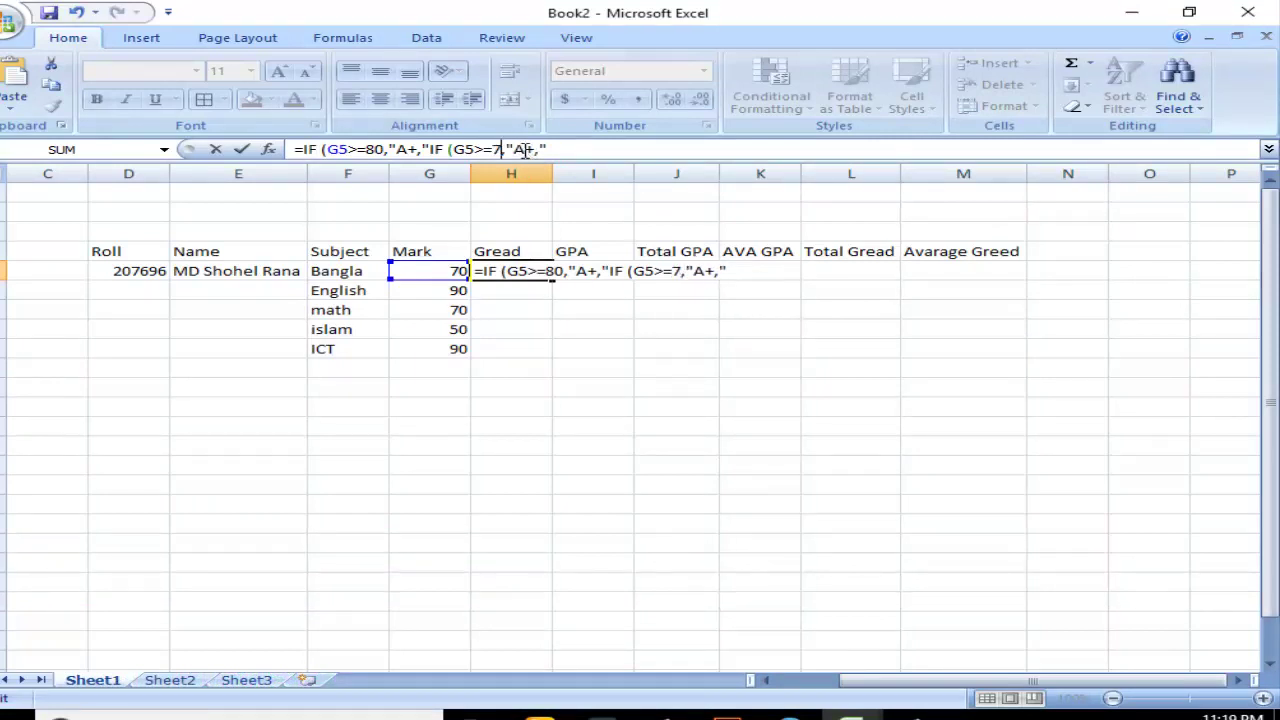
type("0")
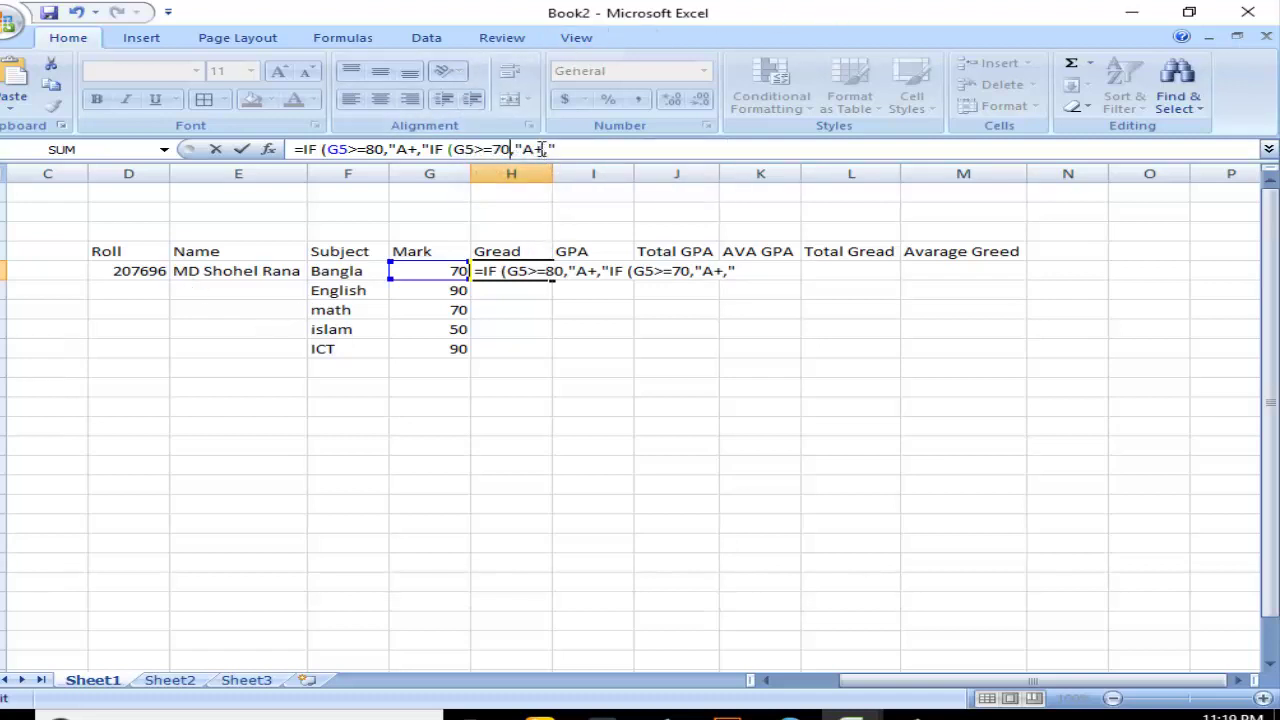
left_click(541, 149)
key("BackSpace")
Paste a third IF clause and make it G5>=60 returning A-
key("ctrl+v")
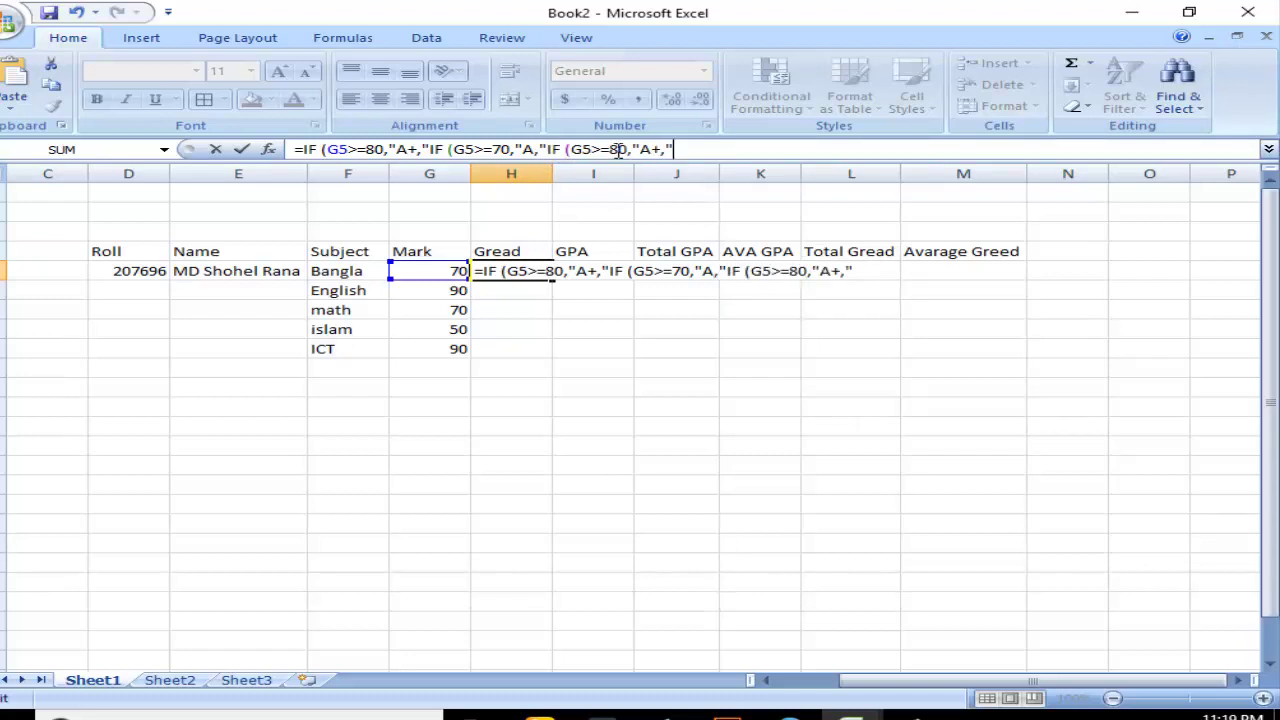
left_click(622, 148)
key("BackSpace")
key("BackSpace")
type("60")
left_click(660, 148)
key("BackSpace")
type("-")
Append an IF clause testing G5>=50 that returns grade B
left_click(676, 148)
type("IF (G5>=80,\"A+,\"")
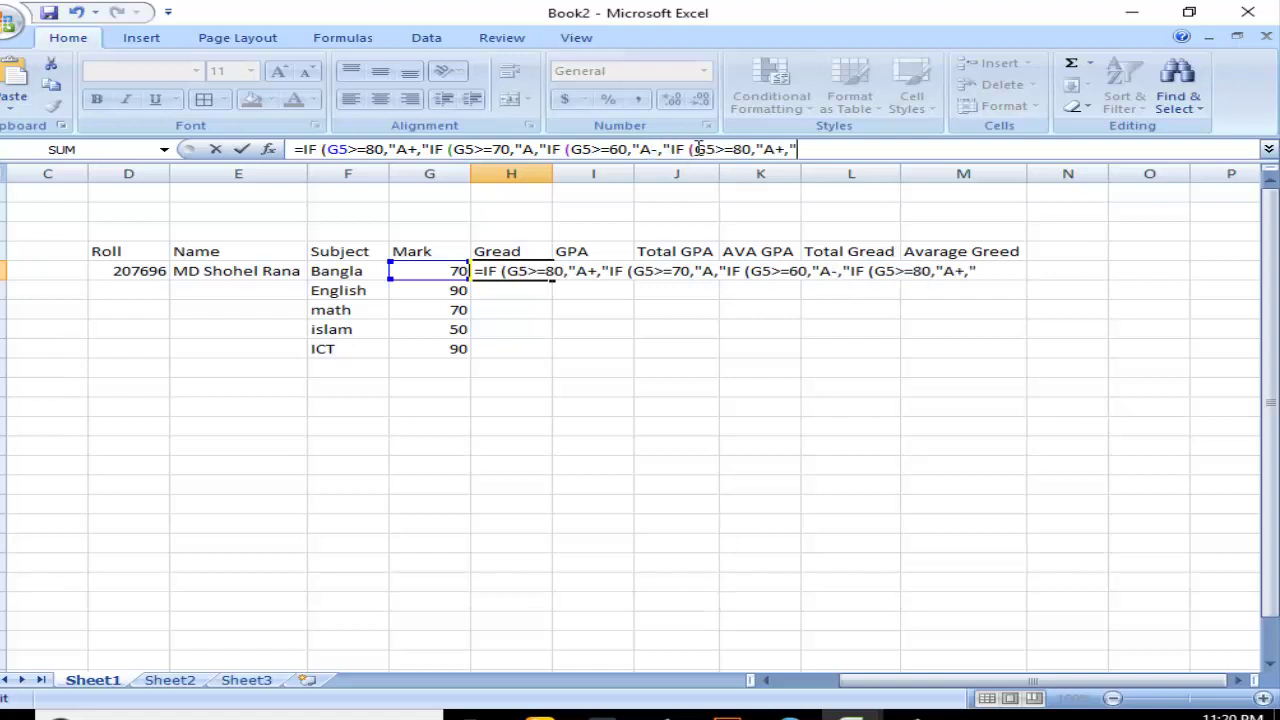
left_click(752, 149)
key("BackSpace")
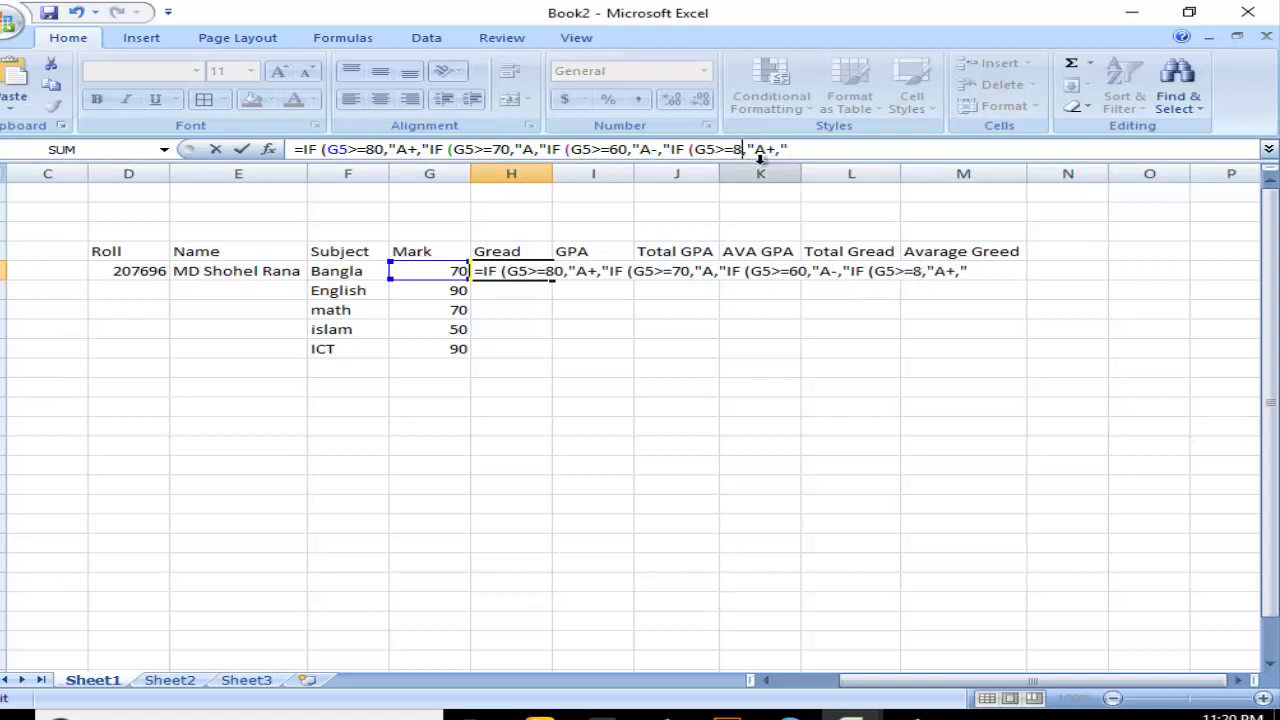
key("BackSpace")
type("50")
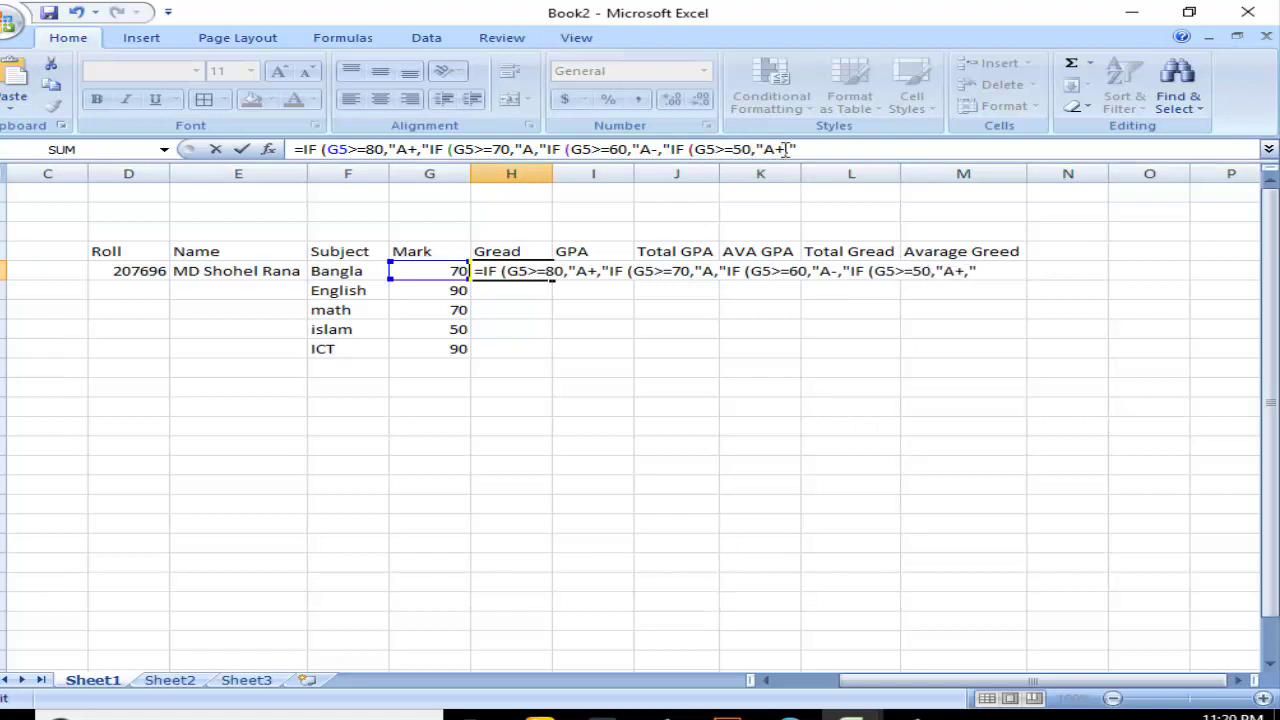
left_click(784, 149)
key("BackSpace")
key("BackSpace")
type("B")
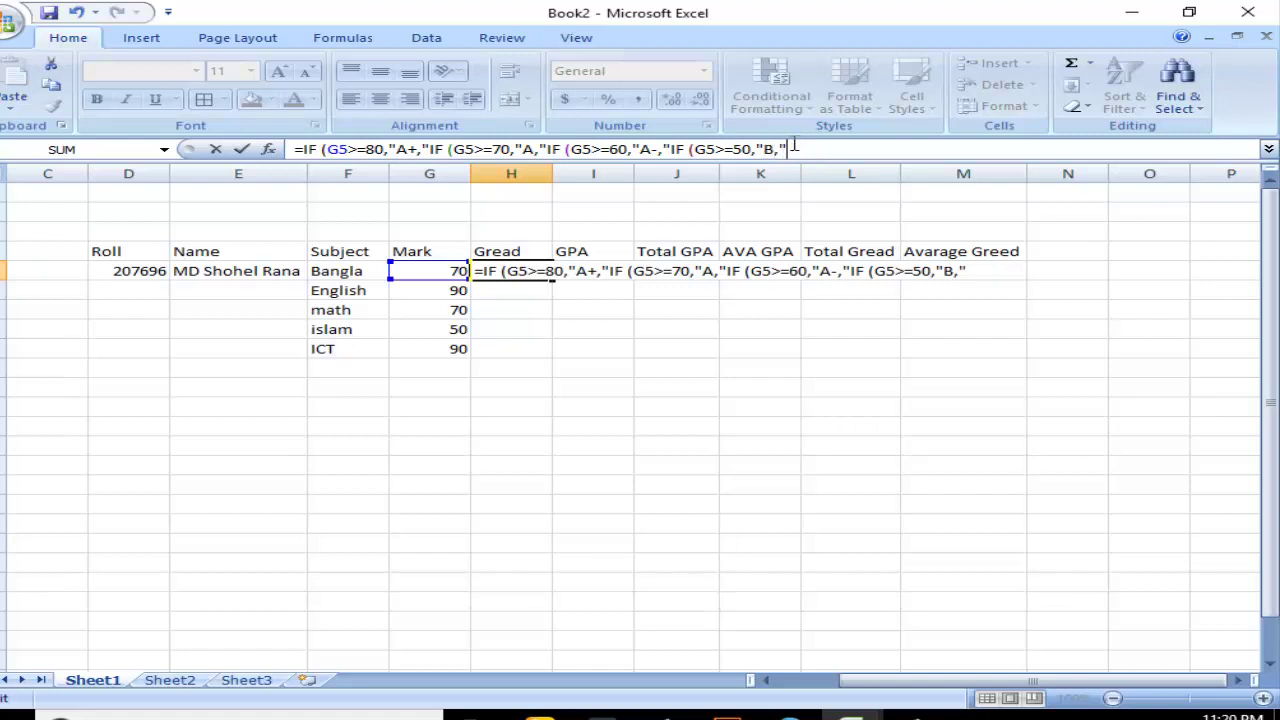
Copy the B clause, paste it at the end, and change it to G5>=40 returning C
left_click_drag(795, 147, 665, 149)
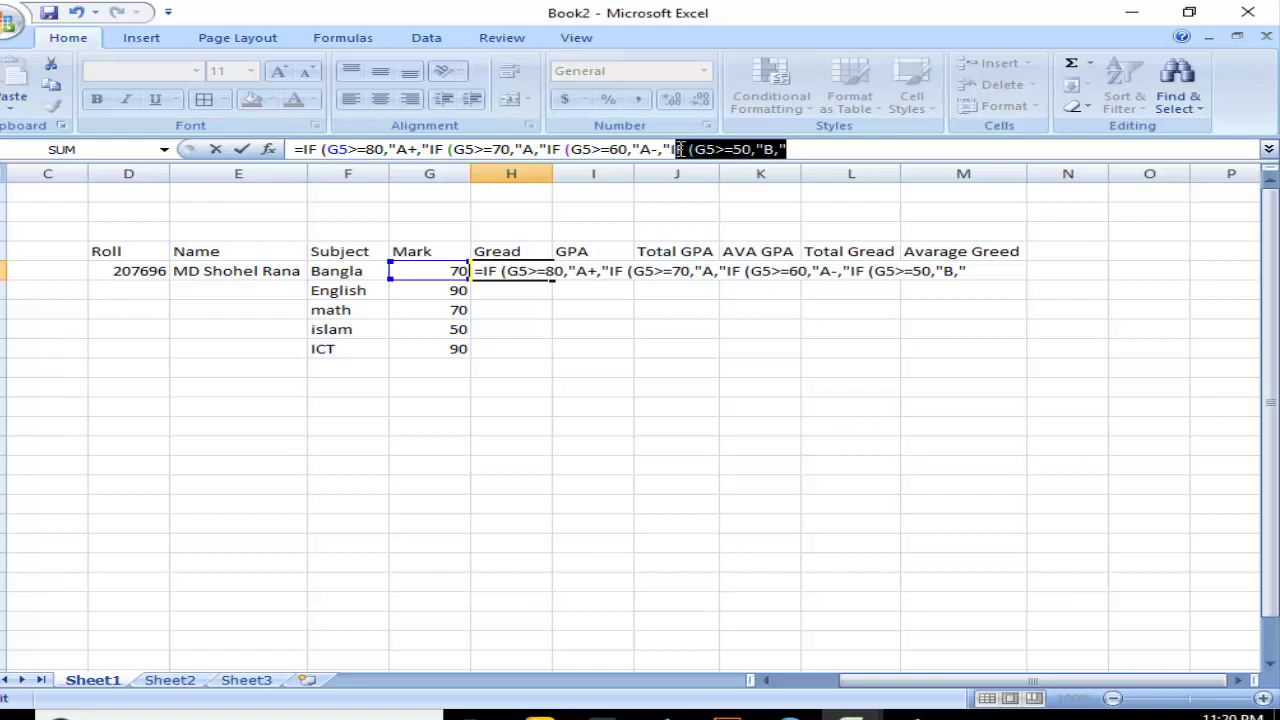
left_click_drag(670, 149, 800, 150)
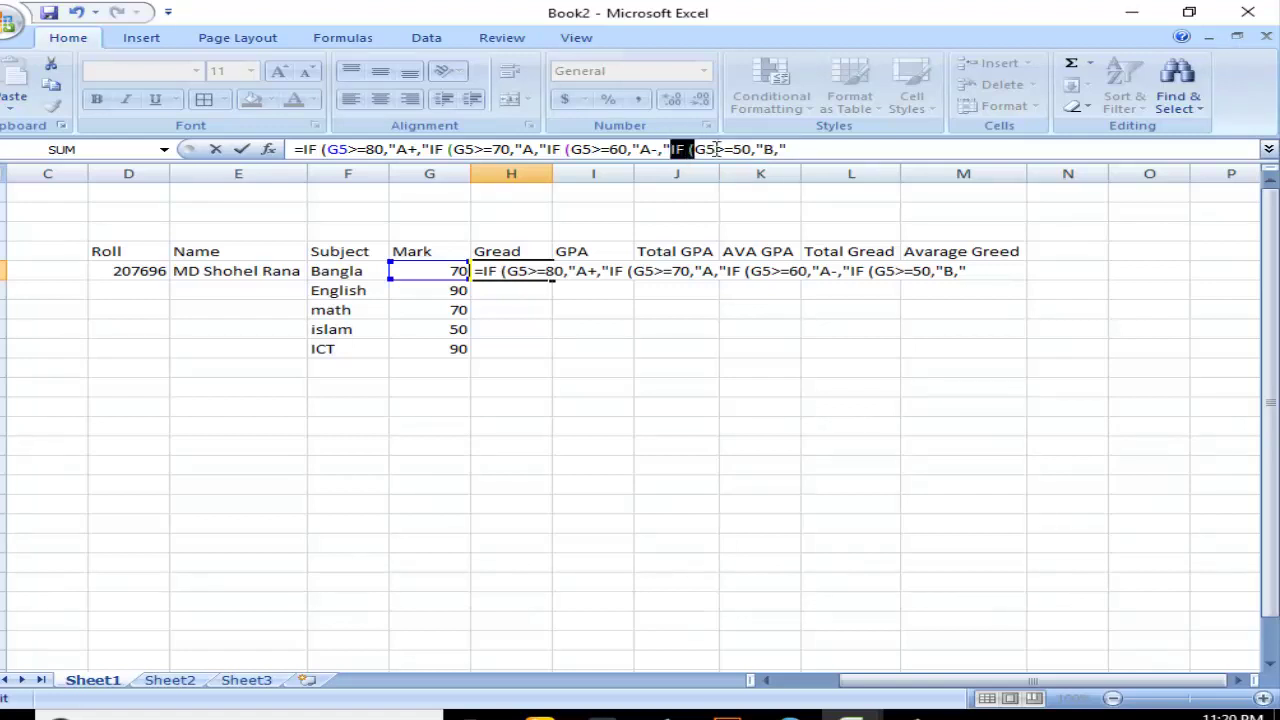
left_click(815, 152)
type("IF (G5>=50,\"B,\"")
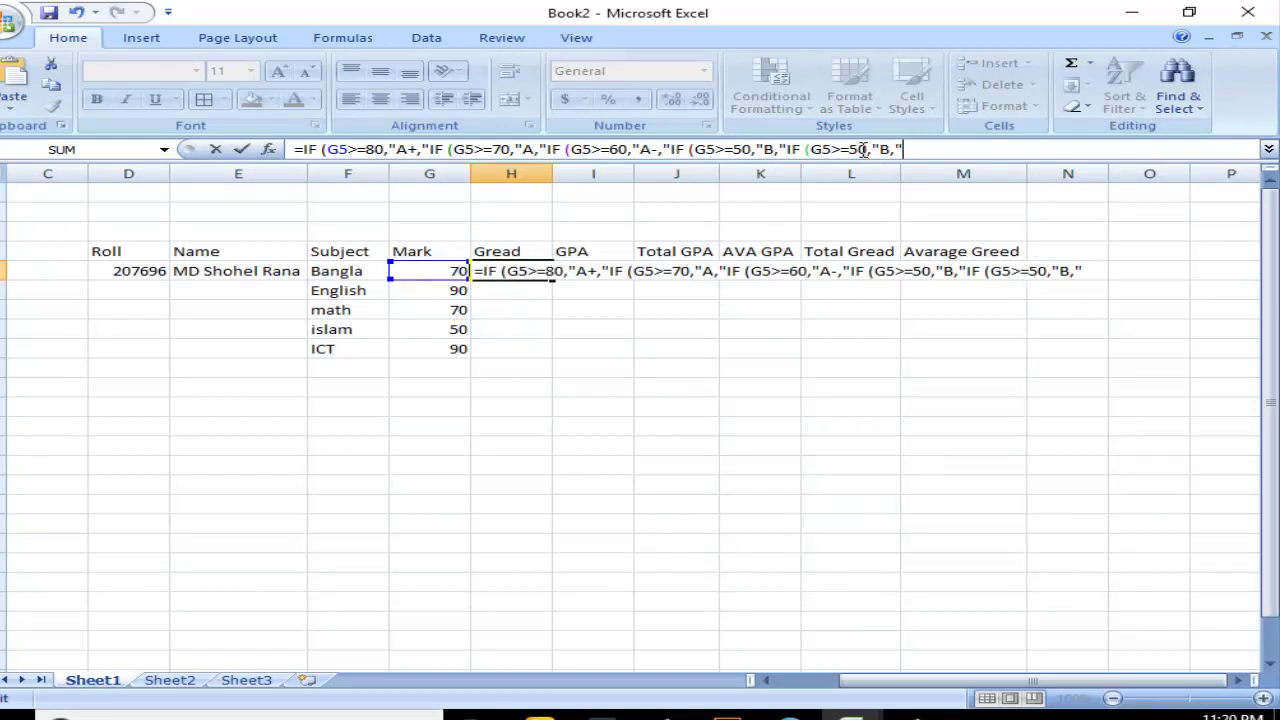
left_click(858, 149)
key("BackSpace")
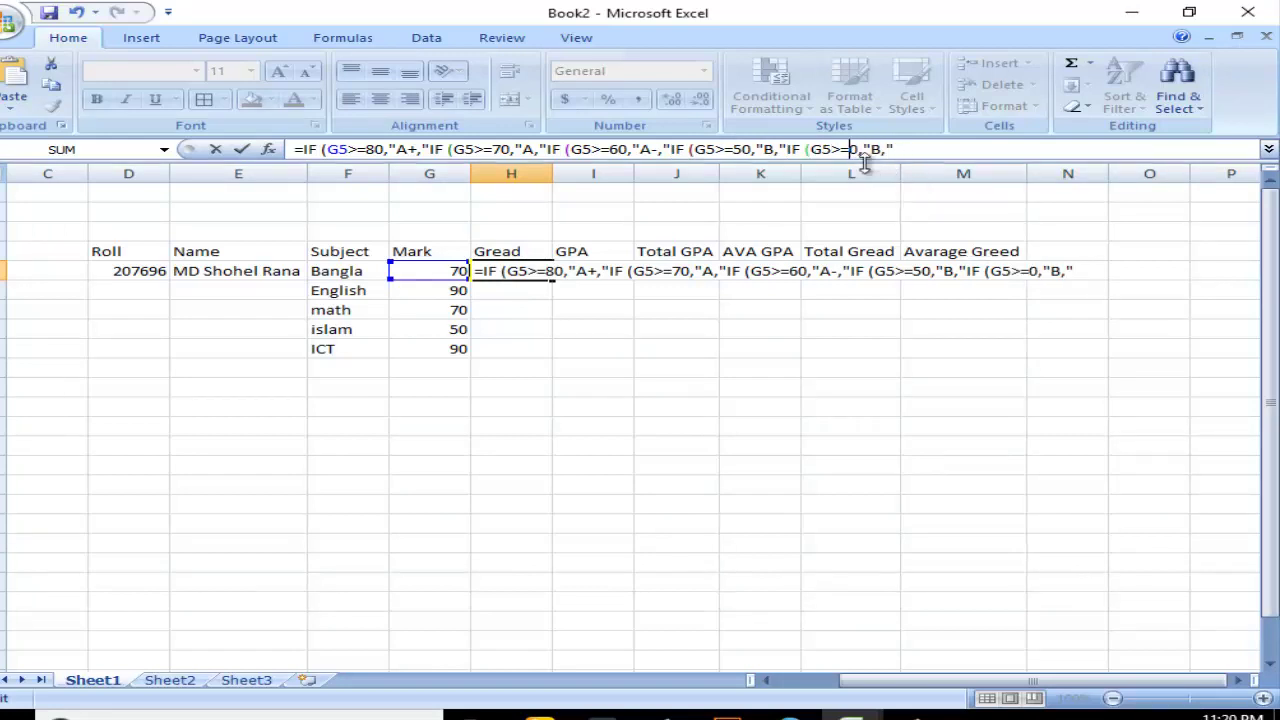
type("4")
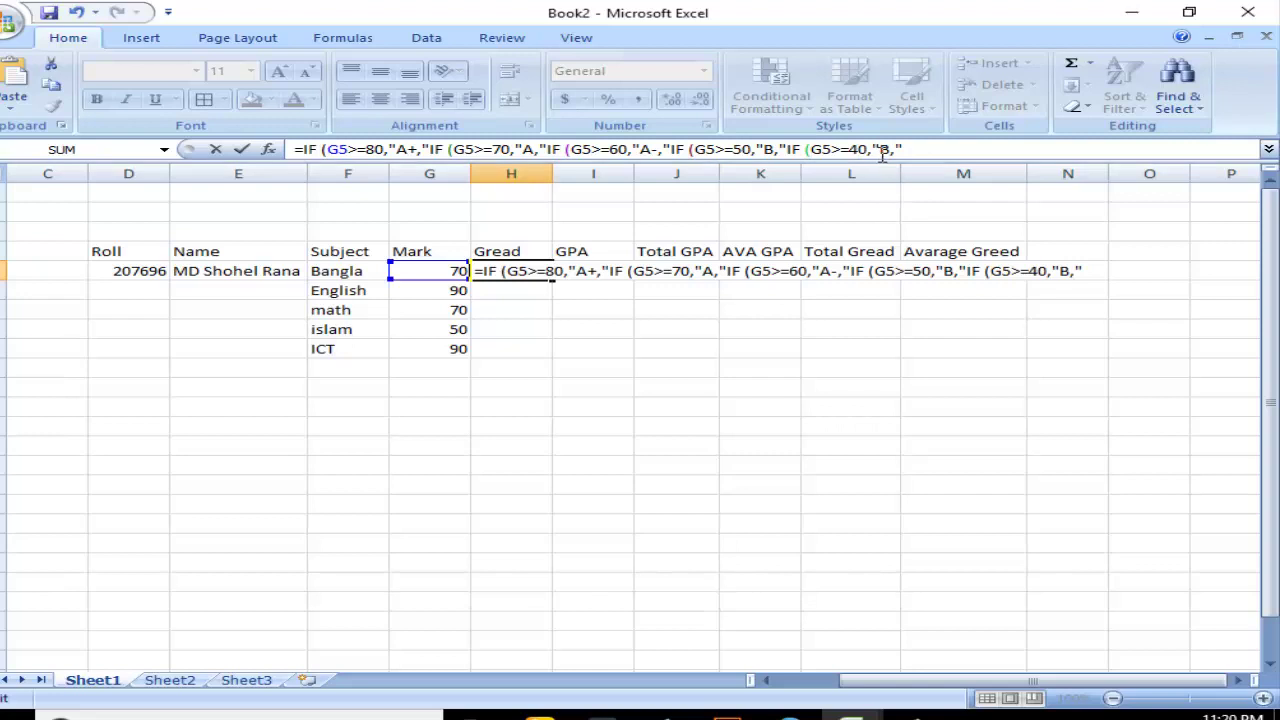
left_click(890, 148)
key("BackSpace")
type("c")
key("BackSpace")
Add another IF clause testing G5>=33 that returns grade D
type("C,\"")
type("IF (G5>=50,\"B,\"")
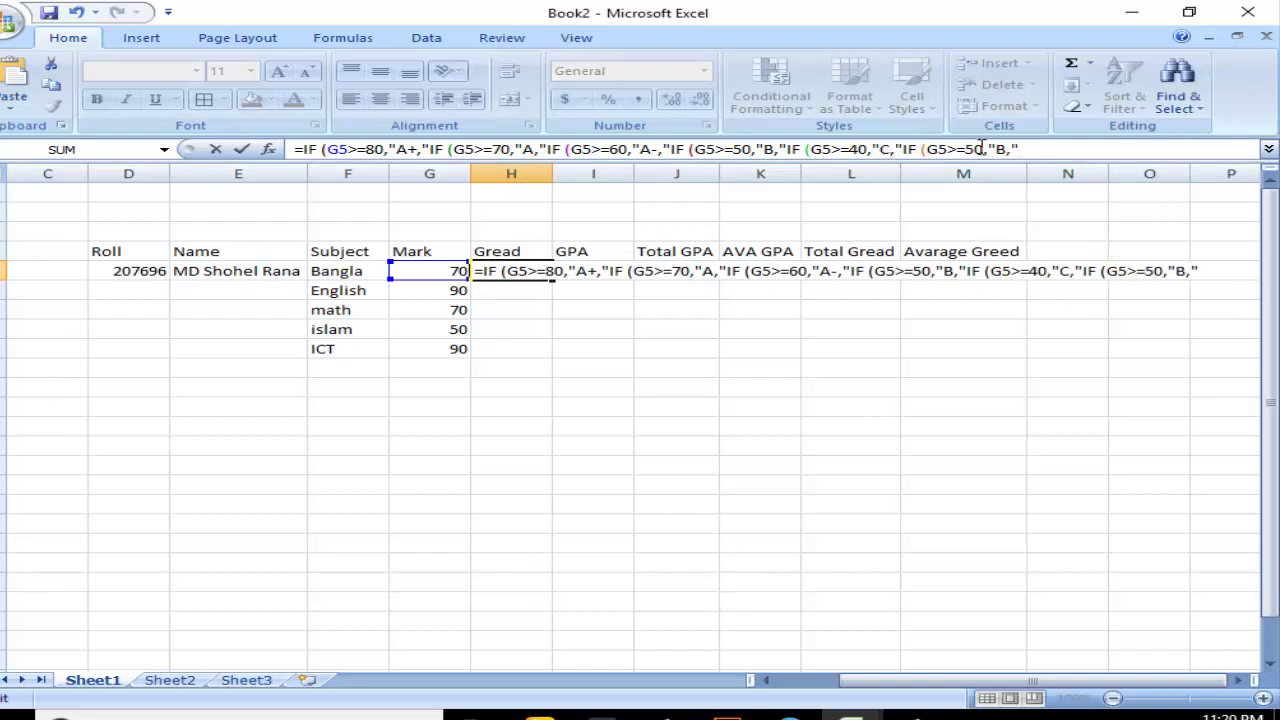
left_click(981, 148)
key("BackSpace")
key("BackSpace")
type("33")
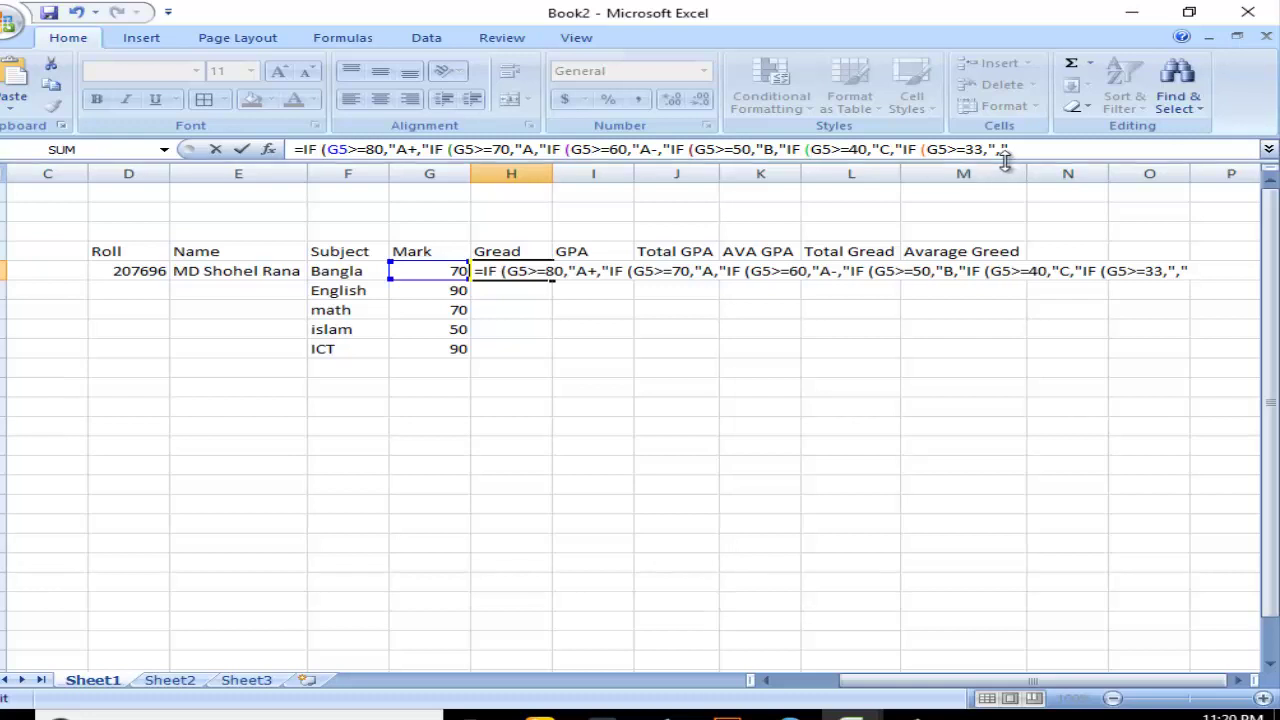
key("Delete")
type("d")
key("BackSpace")
type("D")
Add the final IF clause testing G5>=0 that returns grade F
left_click(1030, 149)
type("IF (G5>=50,\"B,\"")
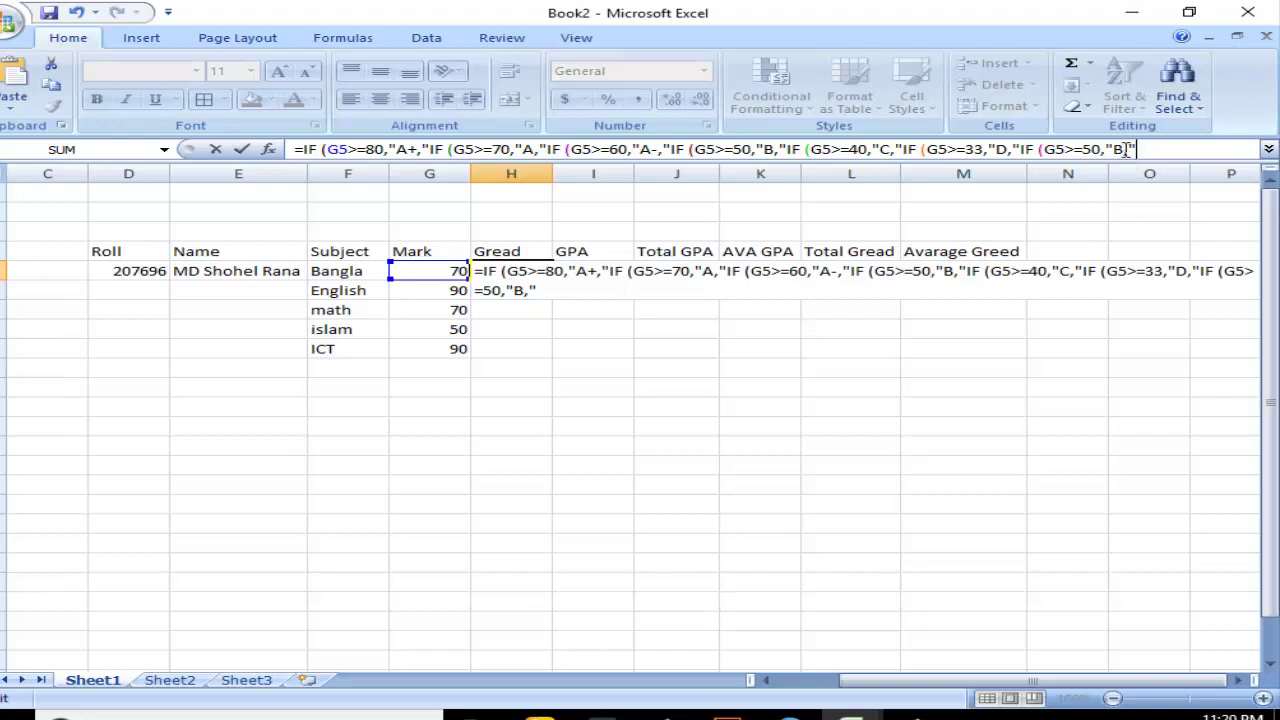
left_click(1123, 149)
key("Left")
key("BackSpace")
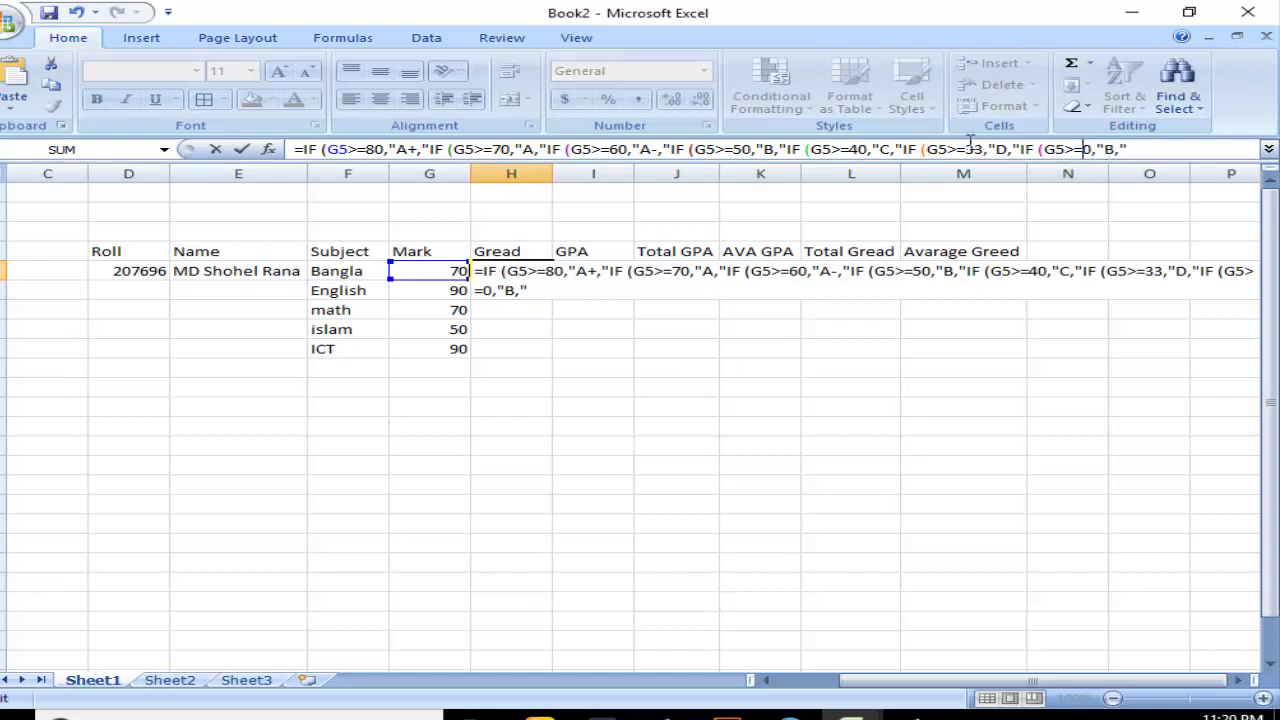
left_click(1116, 150)
key("BackSpace")
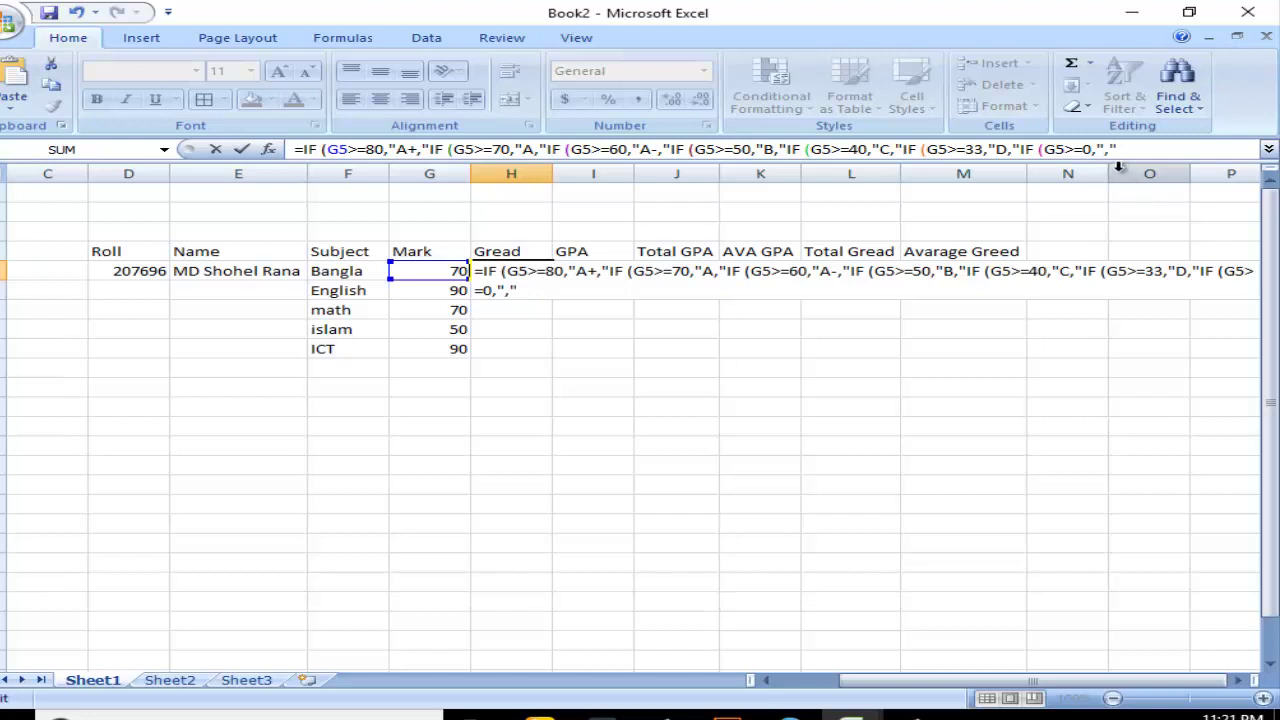
type("F")
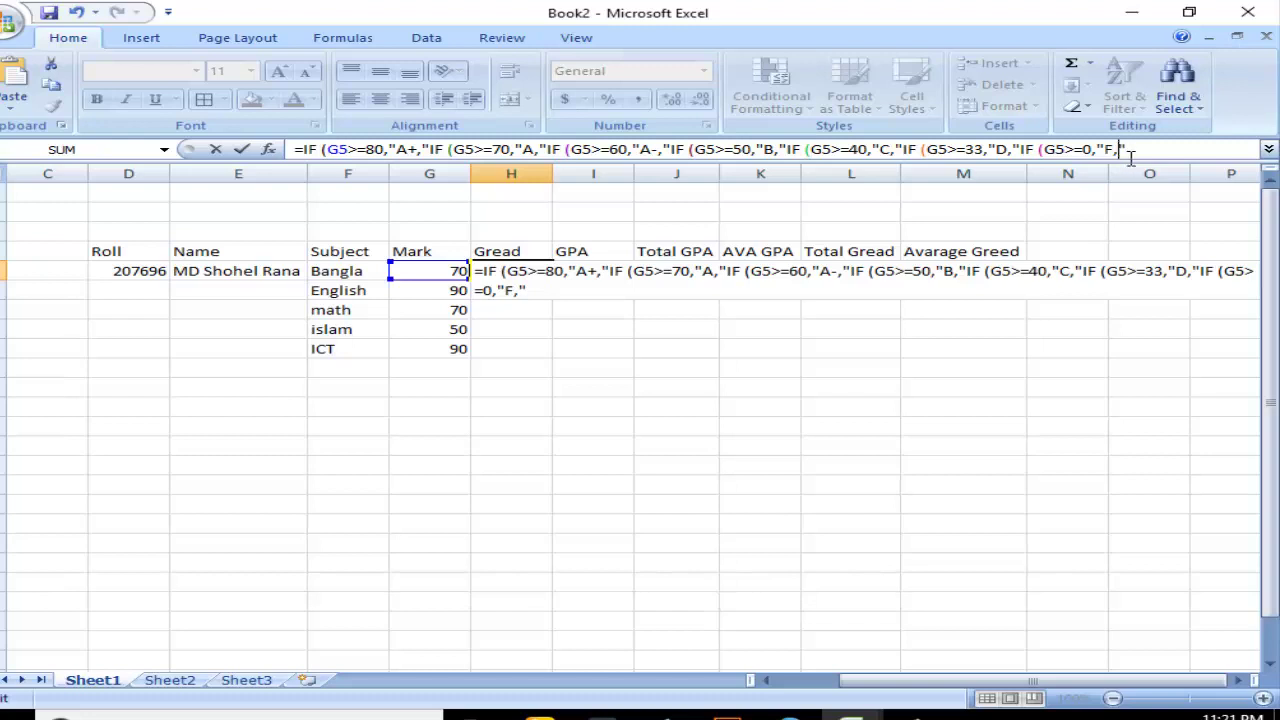
key("BackSpace")
key("BackSpace")
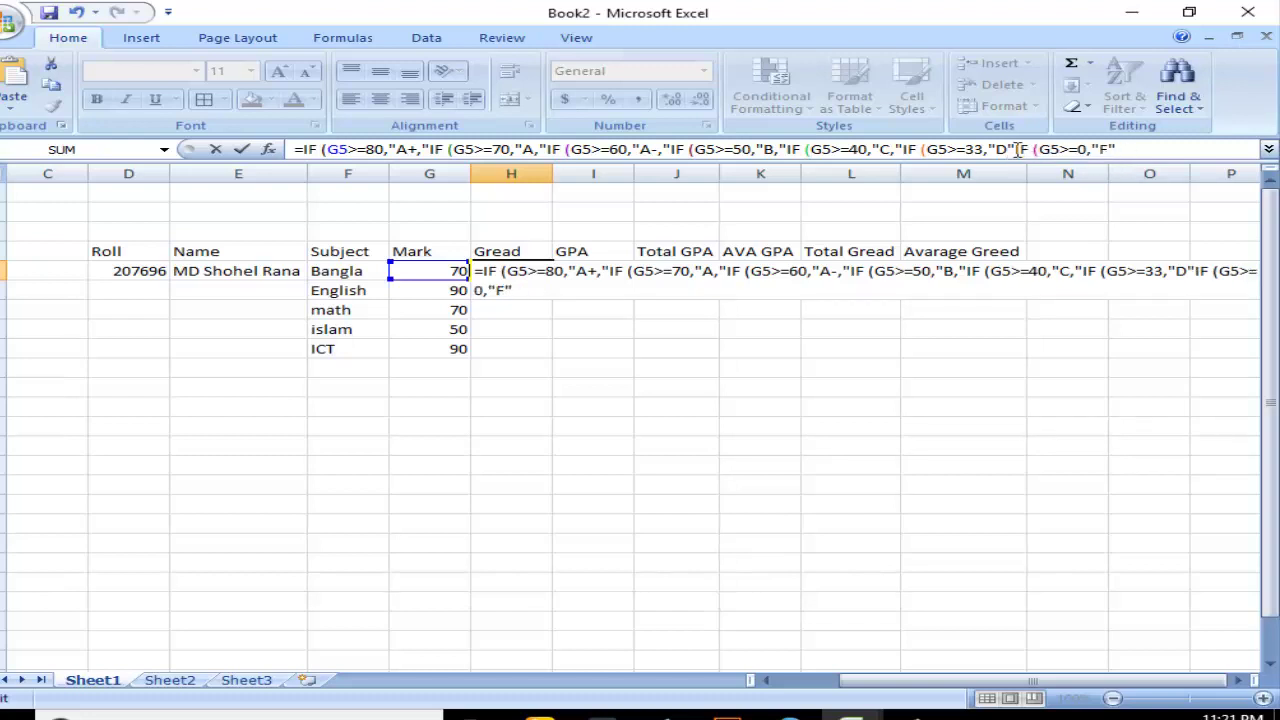
Move the commas after grades C and B outside their closing quotes
type(",")
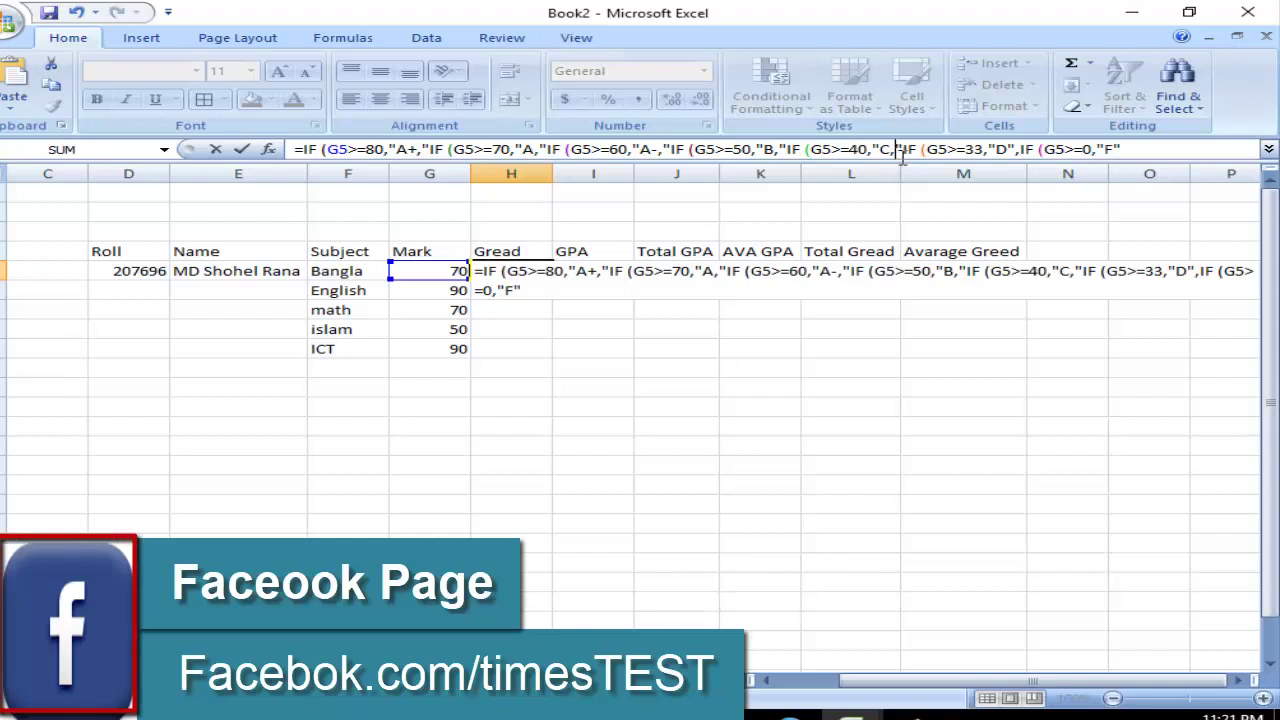
key("BackSpace")
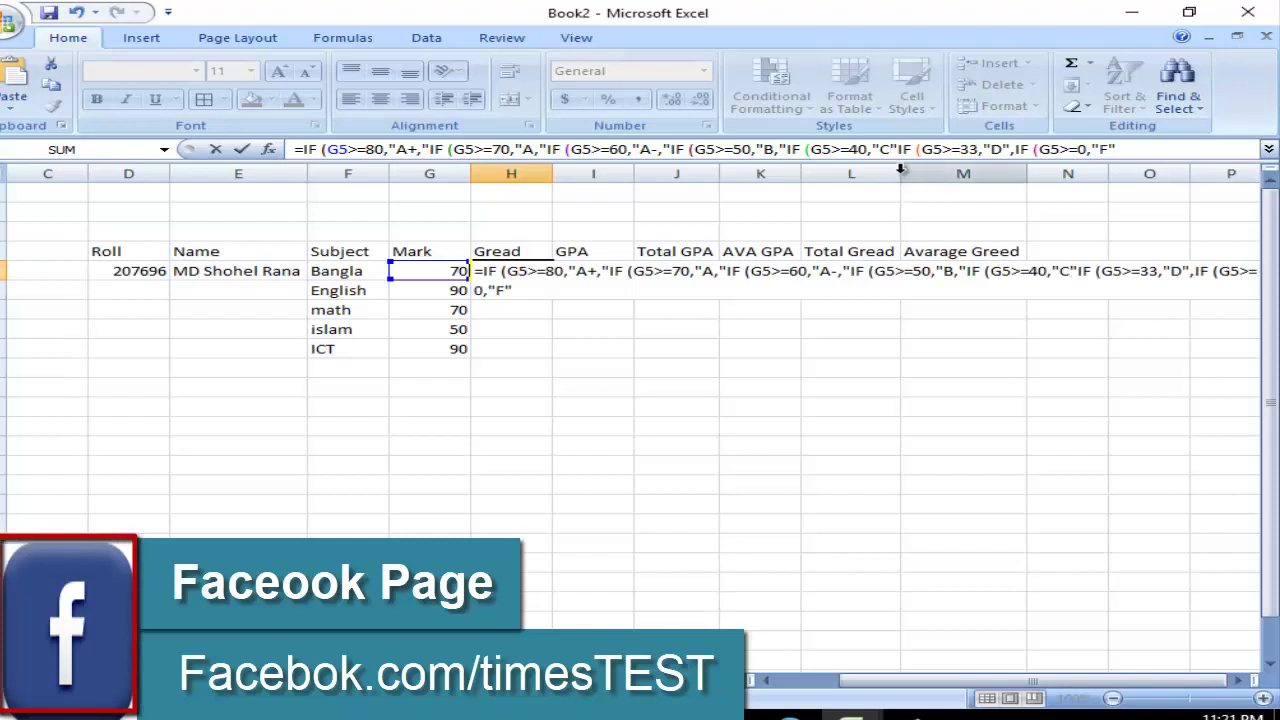
type(",")
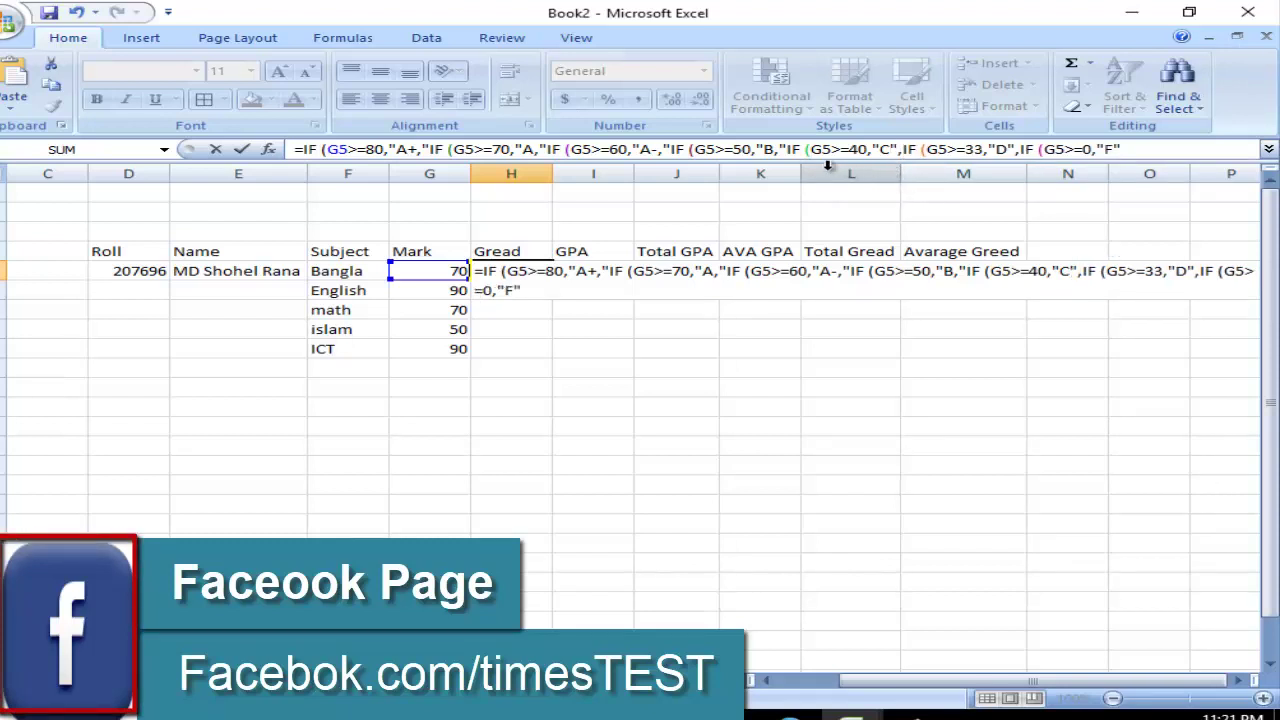
left_click(780, 149)
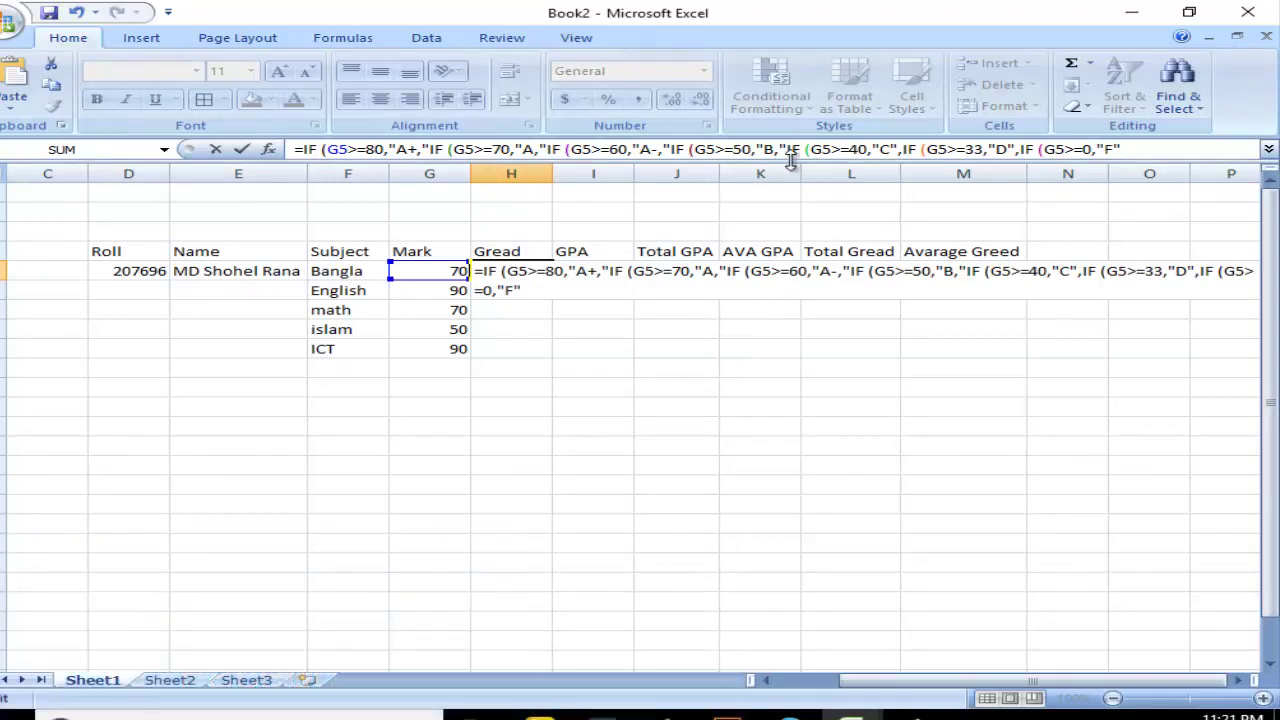
key("BackSpace")
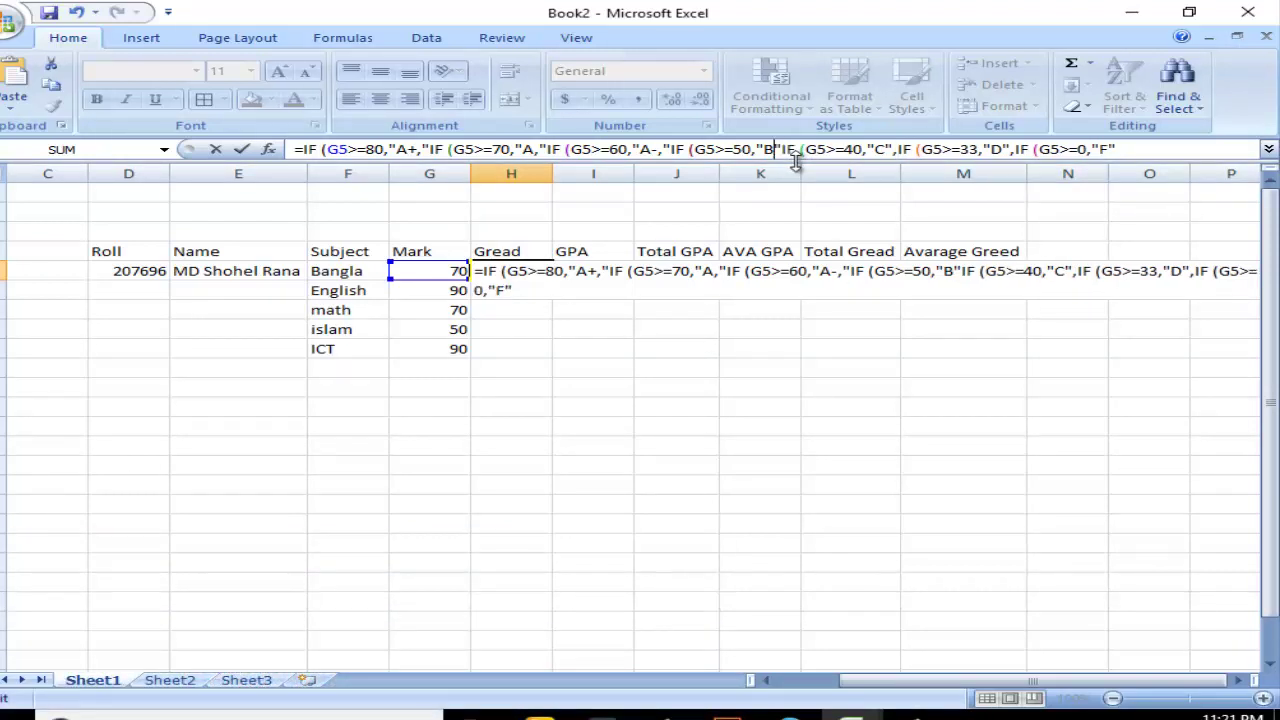
type(",")
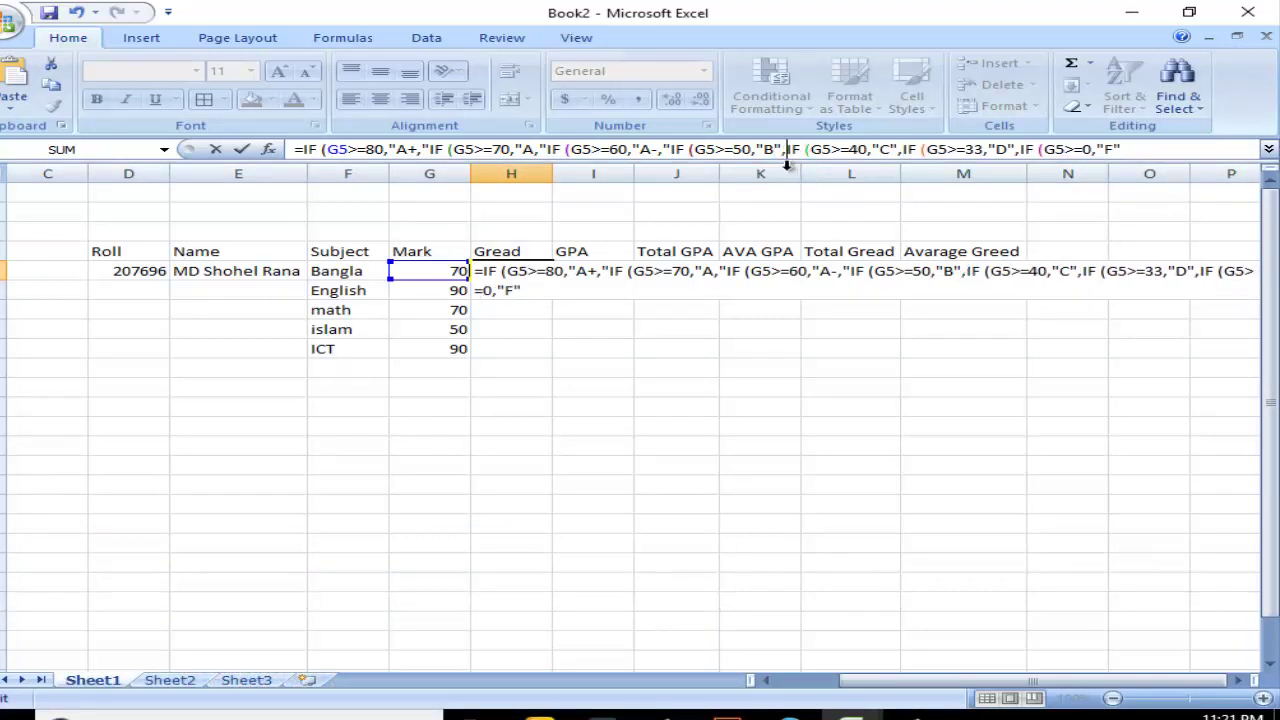
Move the commas after grades A-, A and A+ outside their closing quotes
left_click(664, 149)
key("BackSpace")
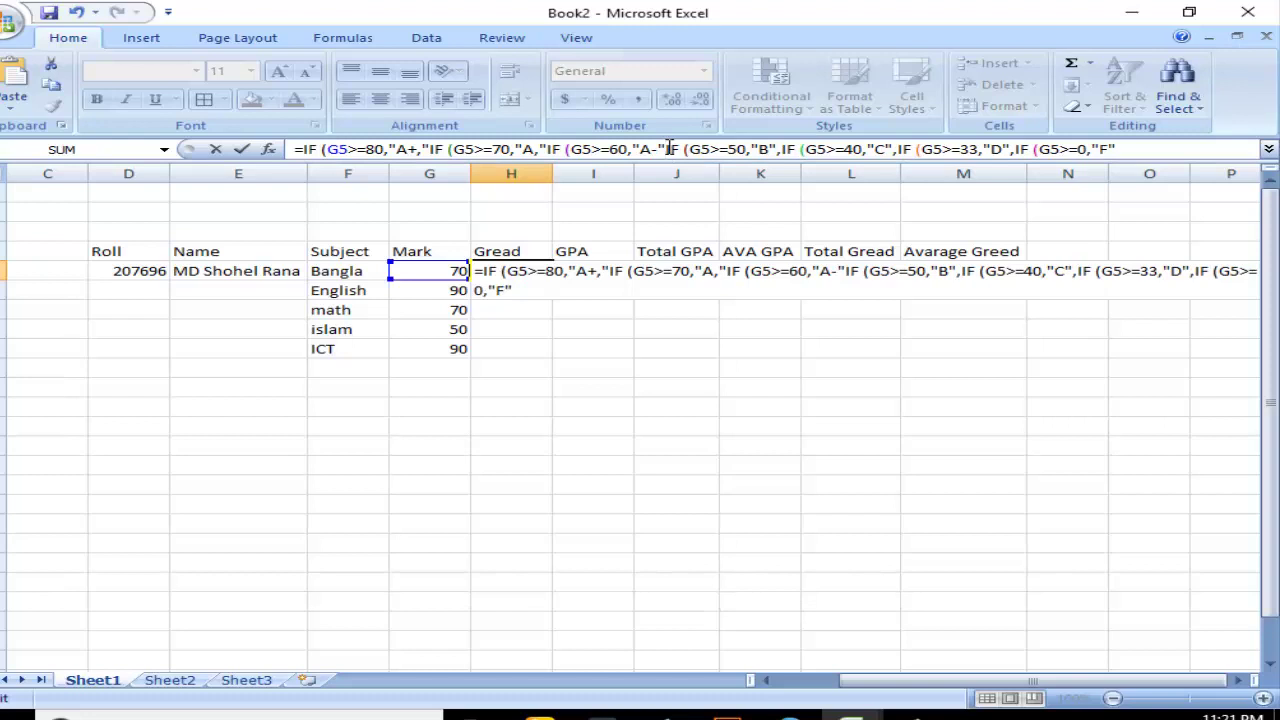
type(",")
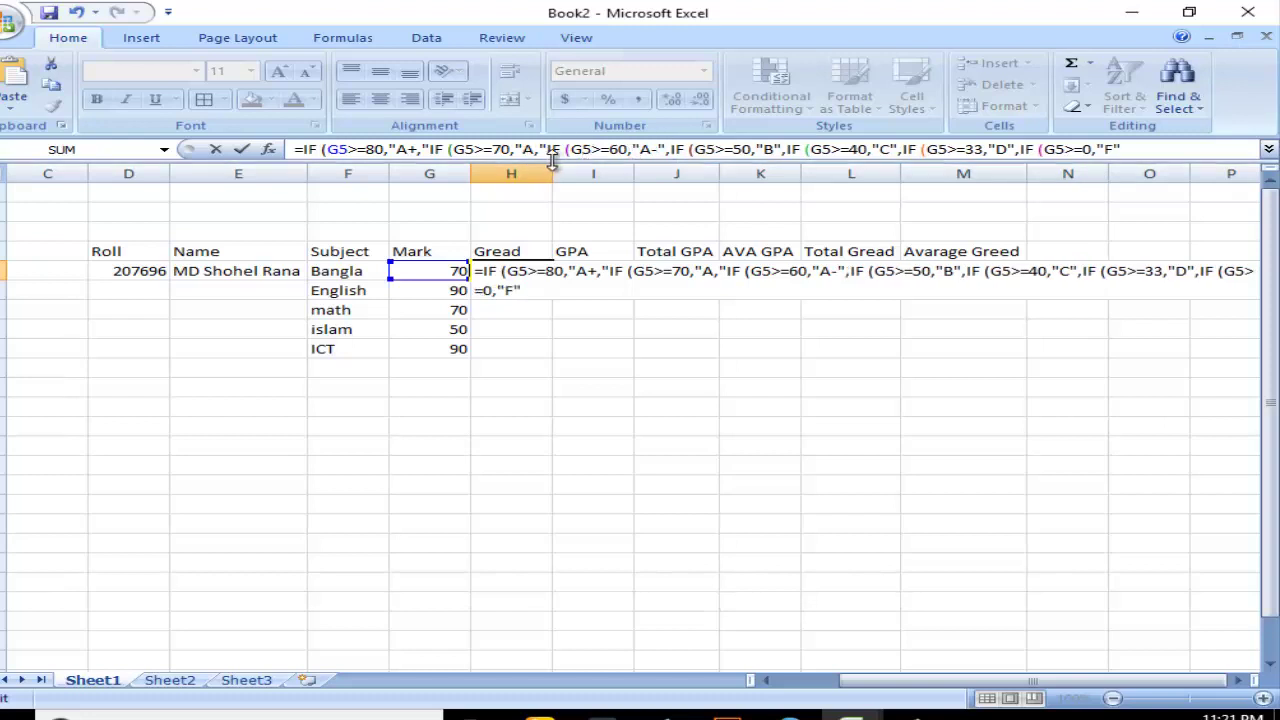
key("BackSpace")
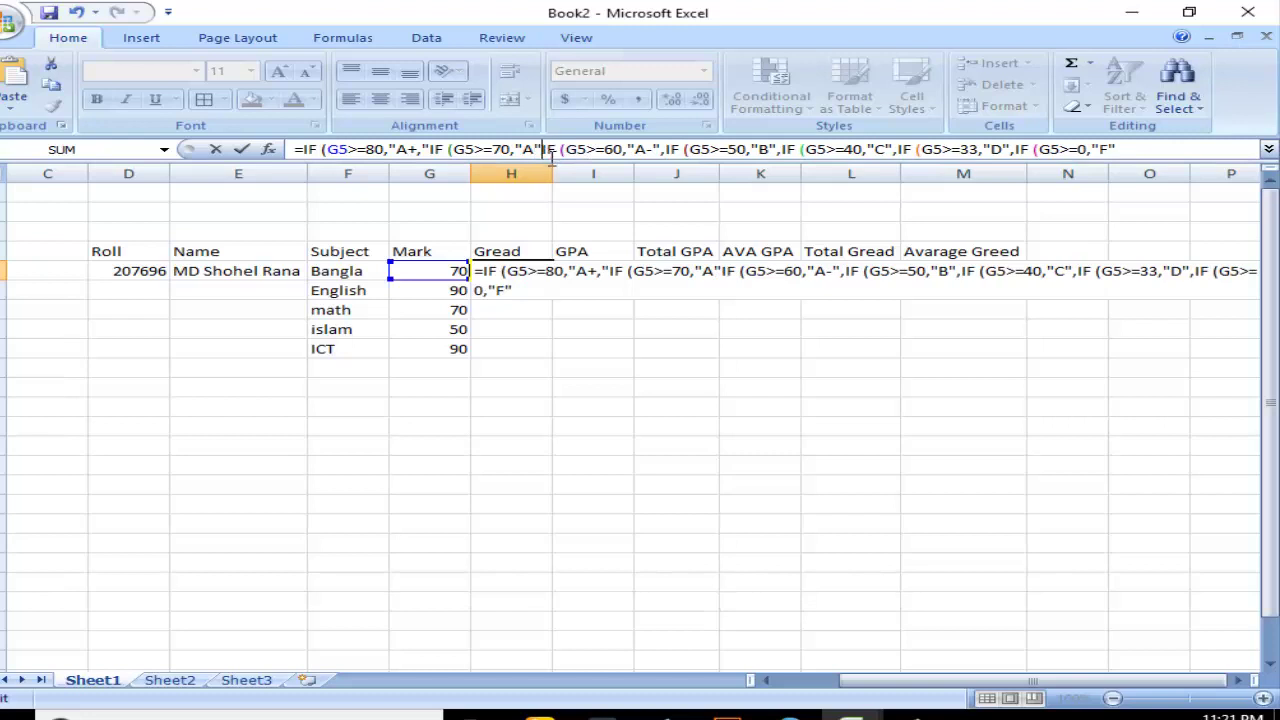
type(",")
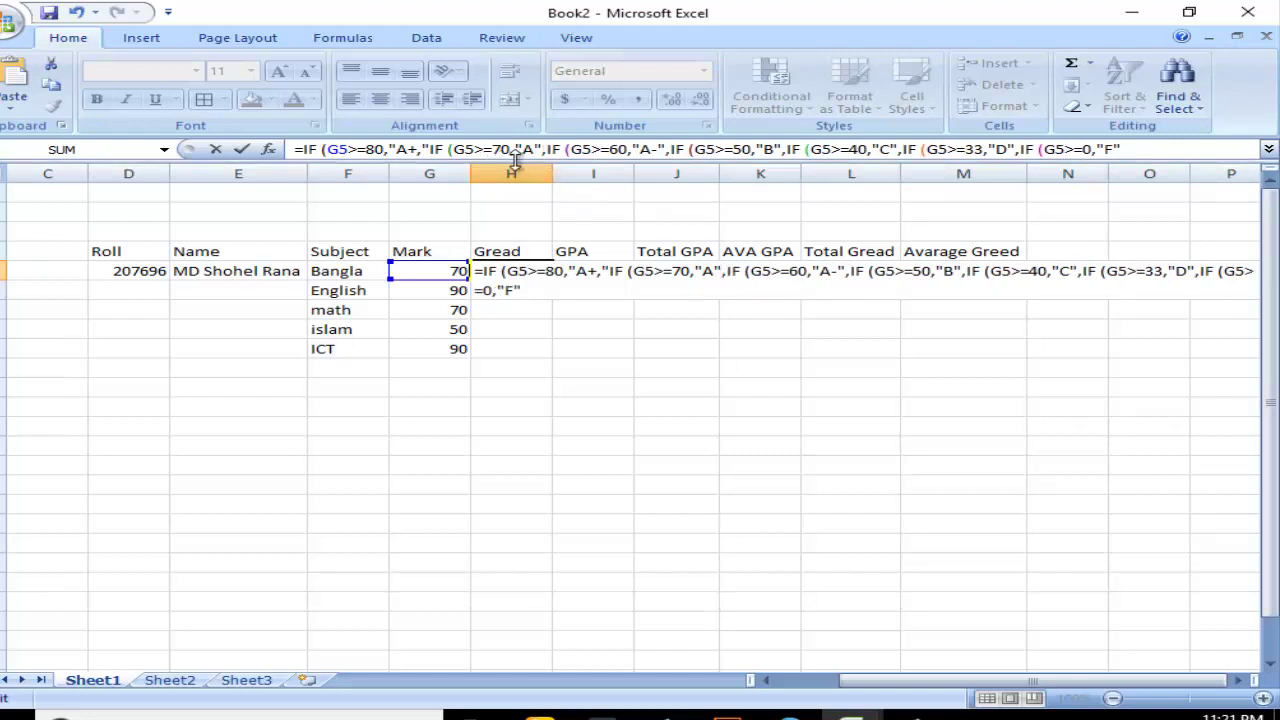
left_click(423, 150)
key("BackSpace")
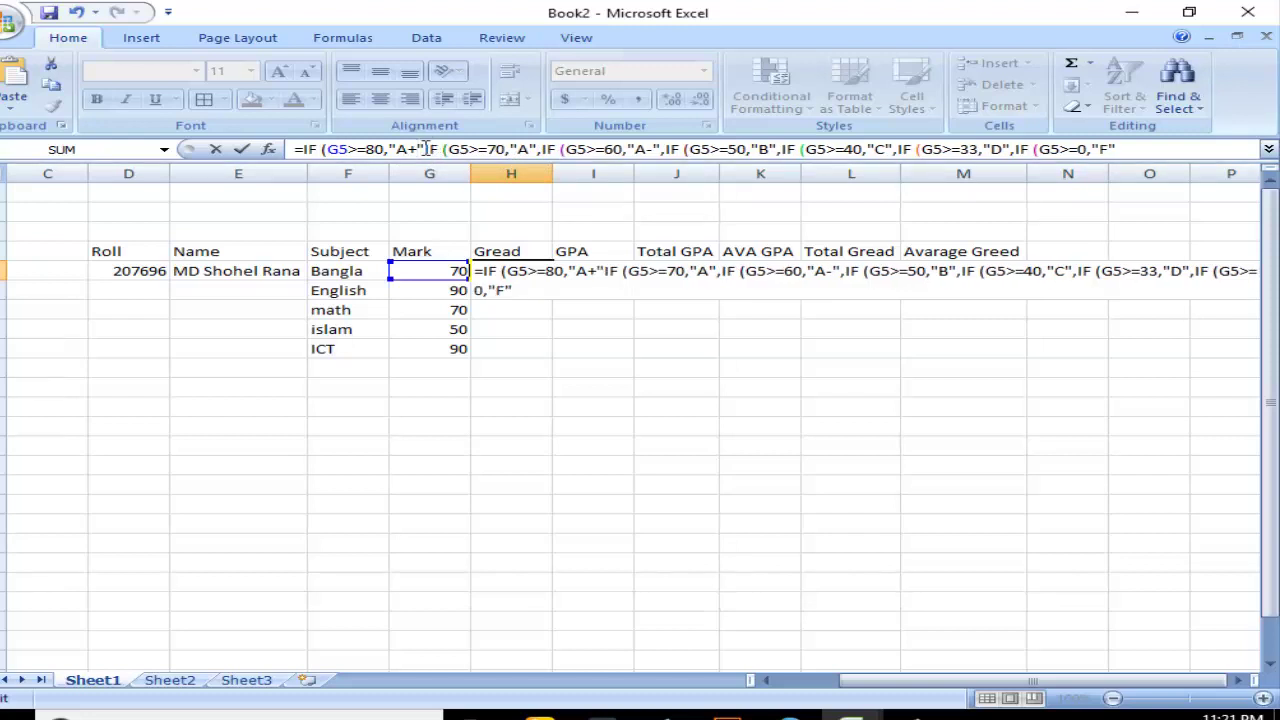
type(",")
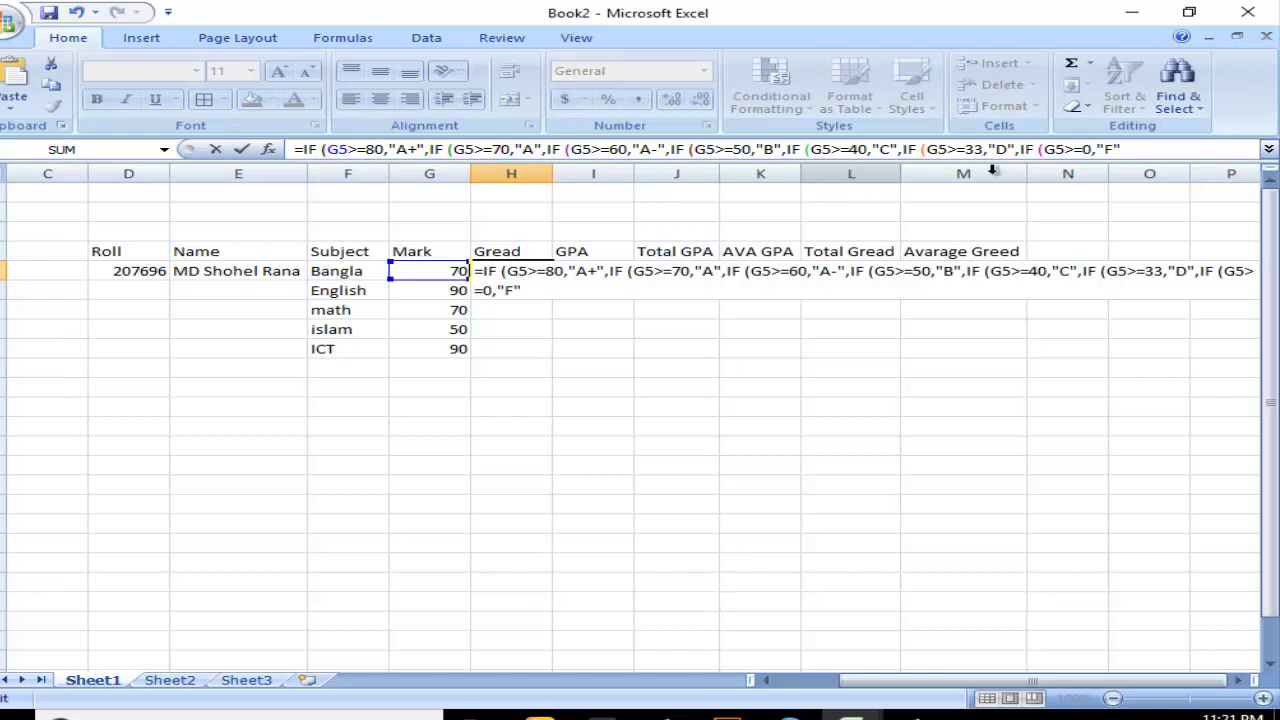
left_click(1141, 149)
type(")))))")
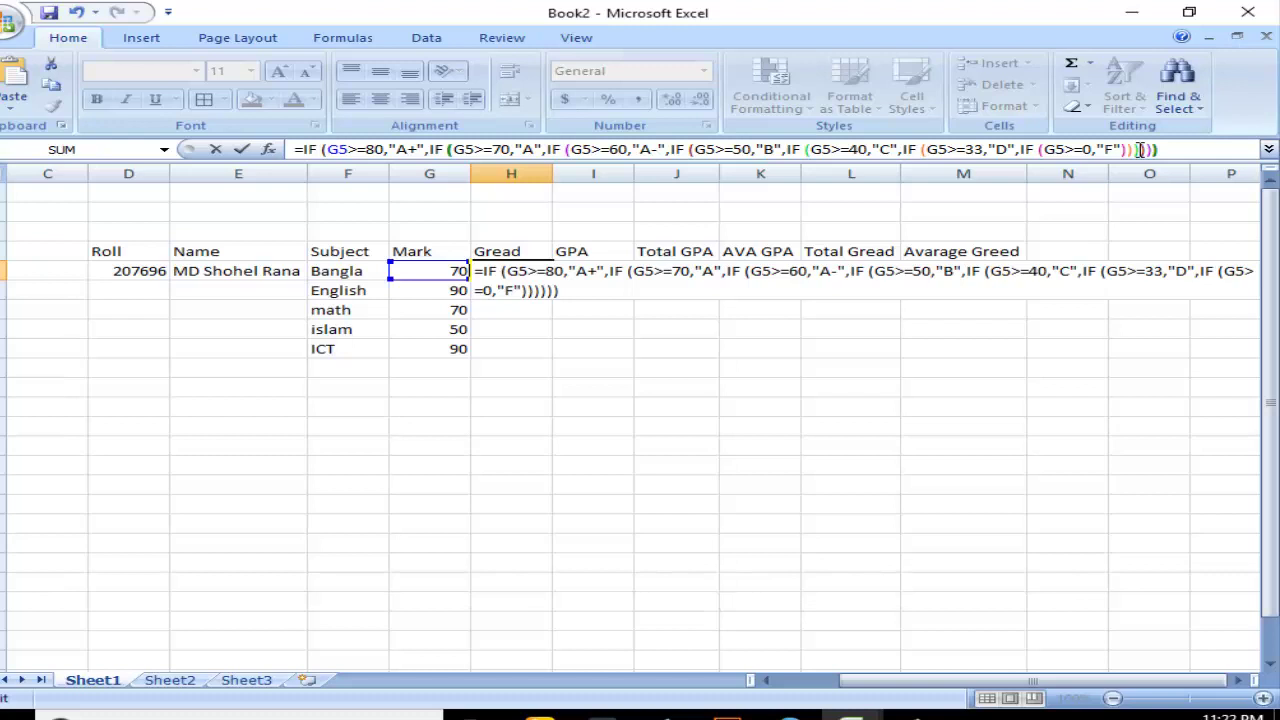
Add closing parentheses after the final "F" in the H5 formula
type(")")
Decline Excel's proposed correction, add the missing parentheses, and enter the formula so H5 shows A
key("Return")
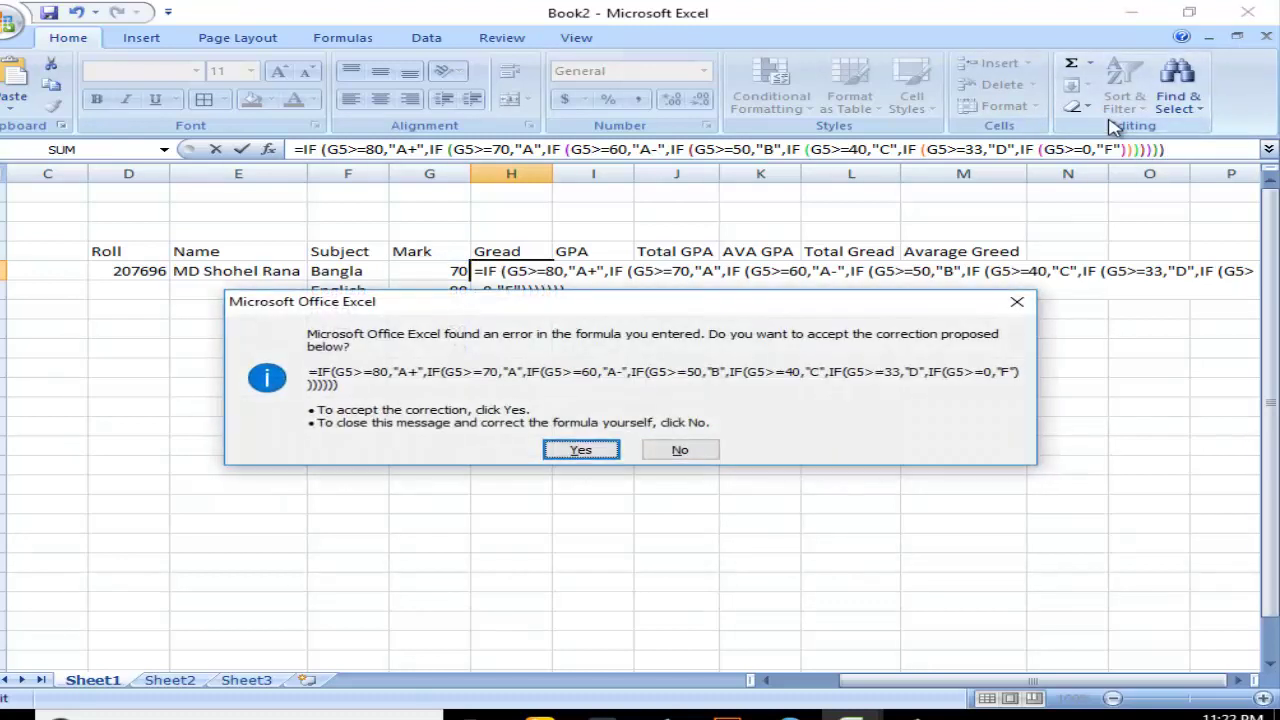
left_click(1003, 316)
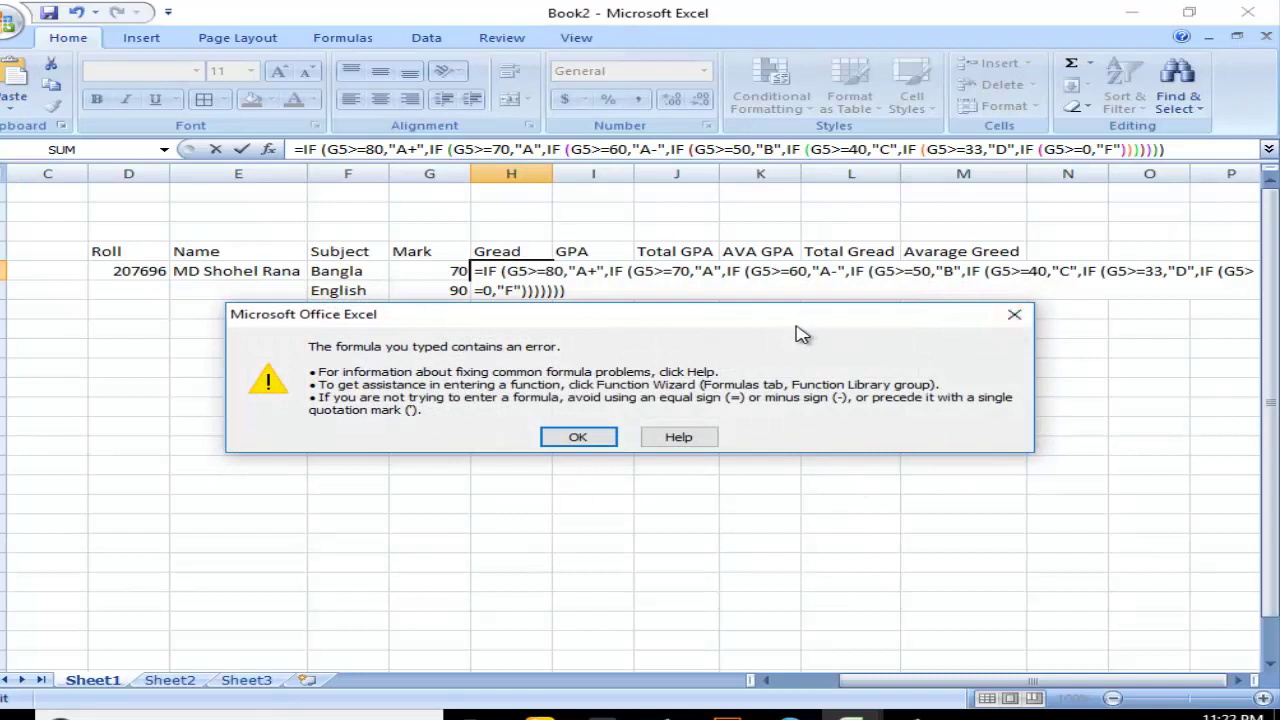
key("Return")
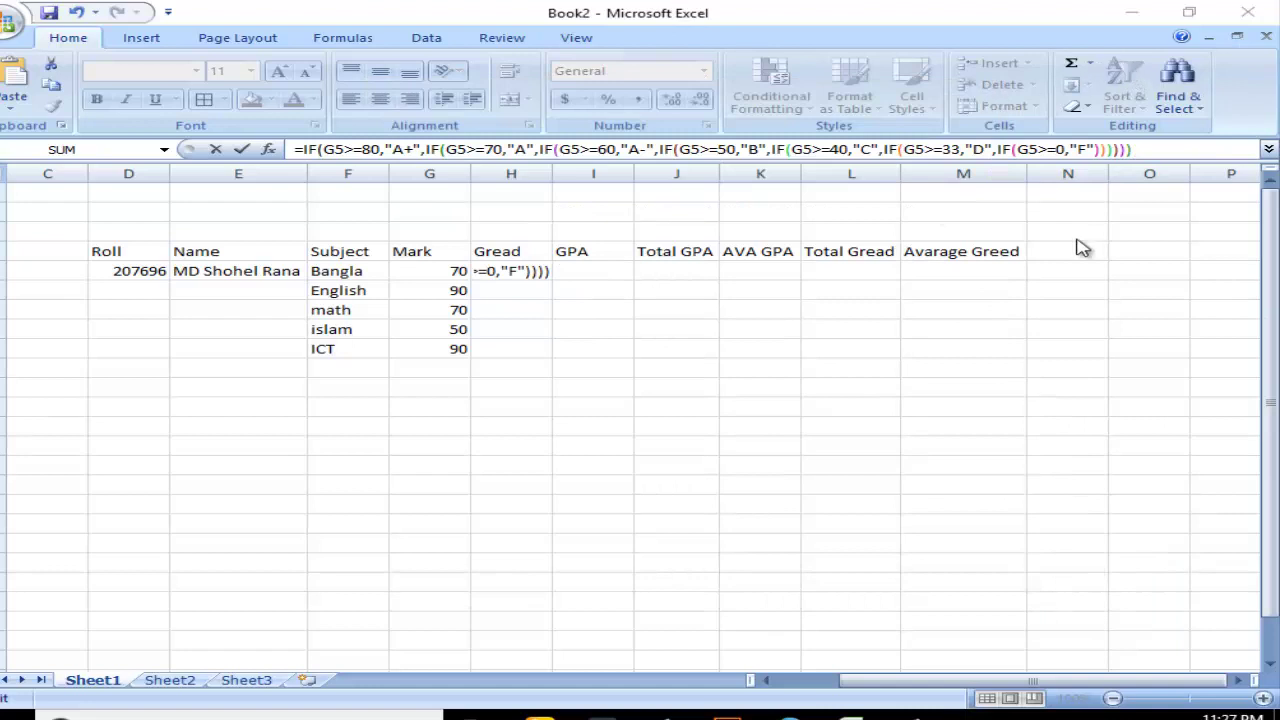
left_click(1110, 149)
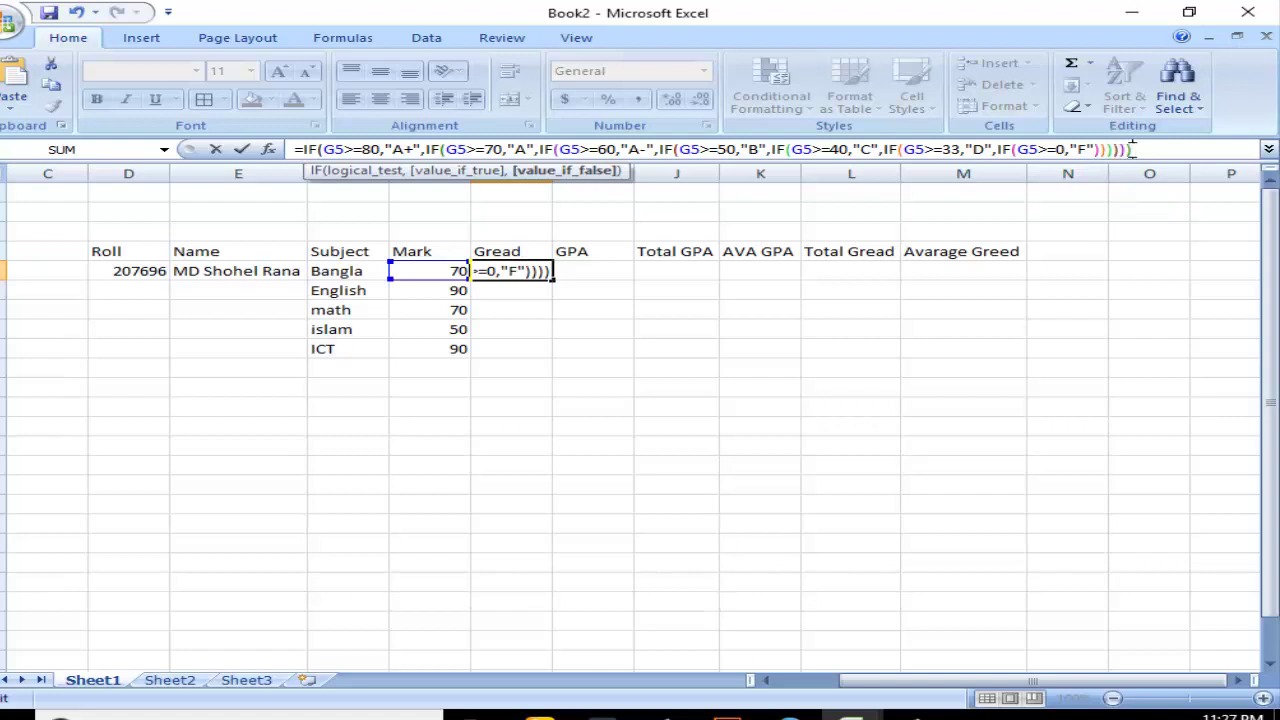
type(")")
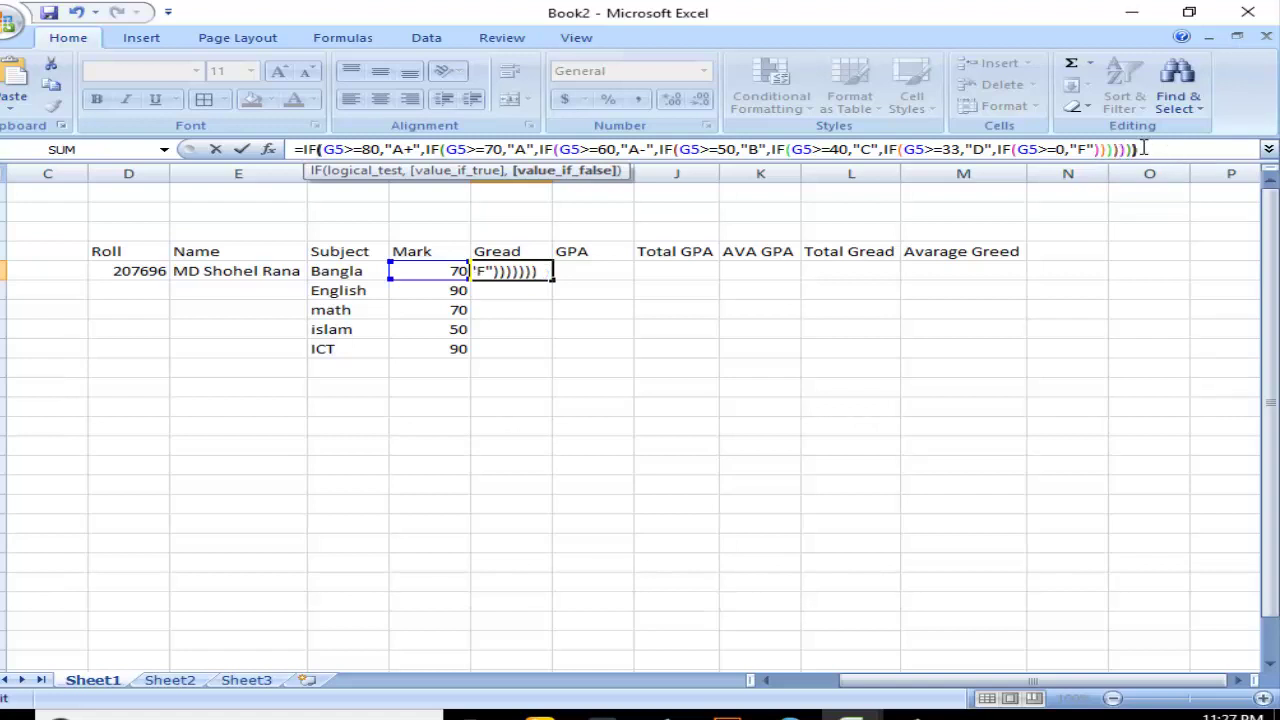
type(")")
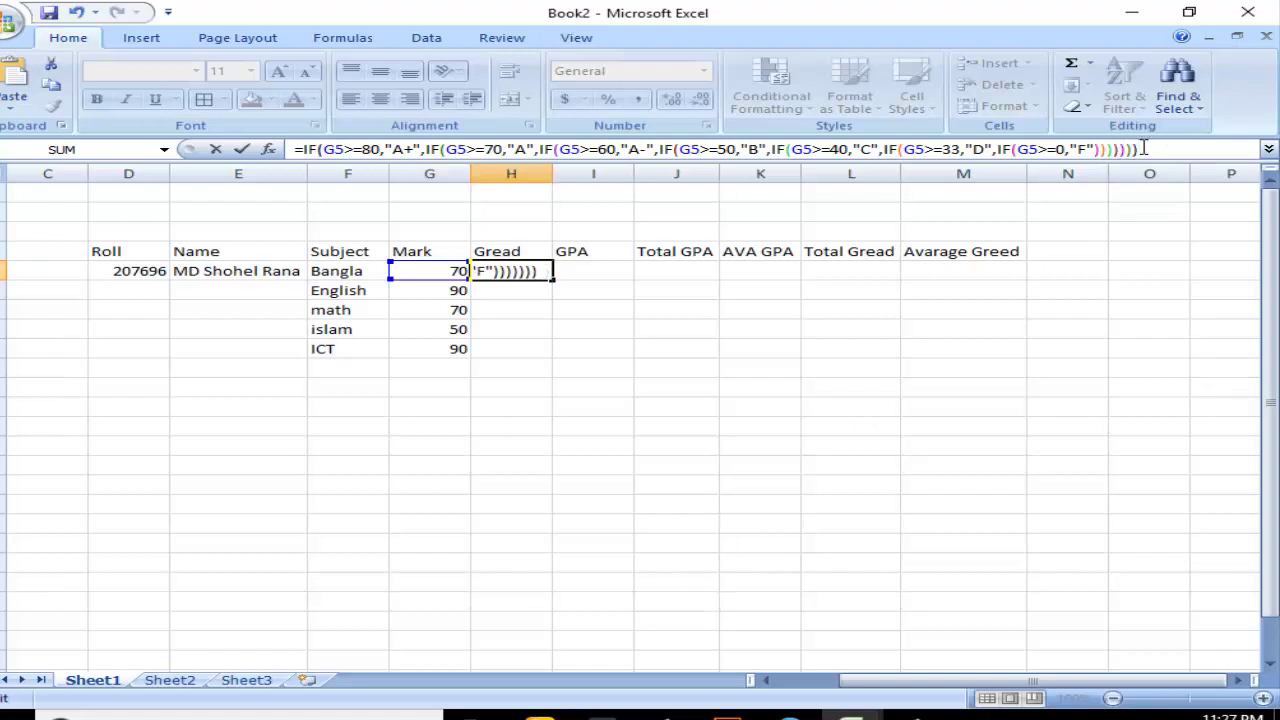
key("Return")
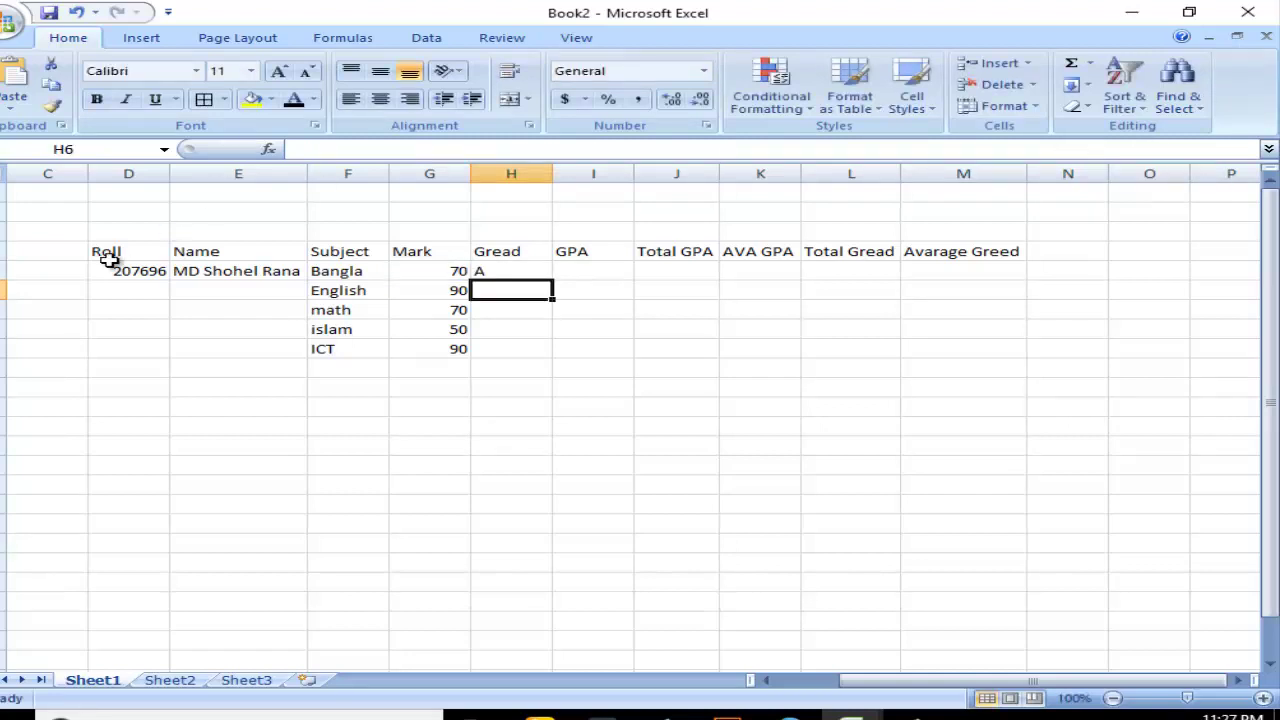
Fill the H5 grade formula down to H9 for all five subjects
left_click(500, 274)
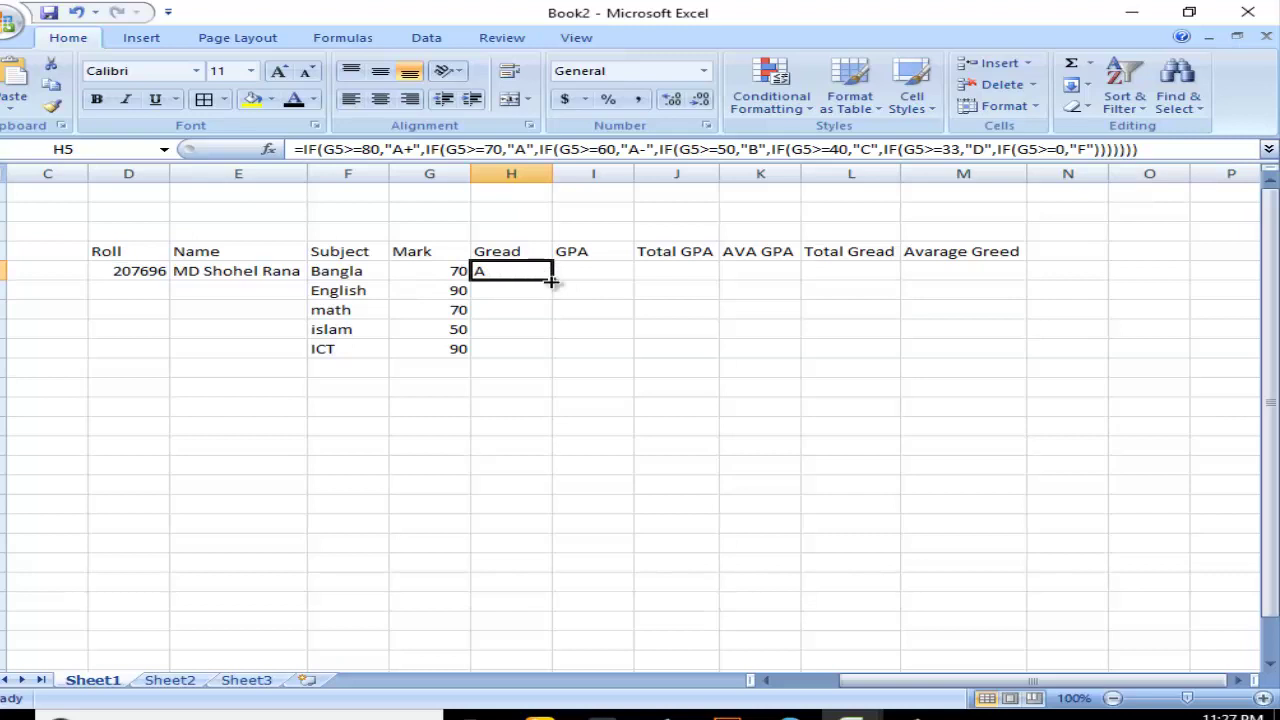
left_click_drag(551, 279, 544, 356)
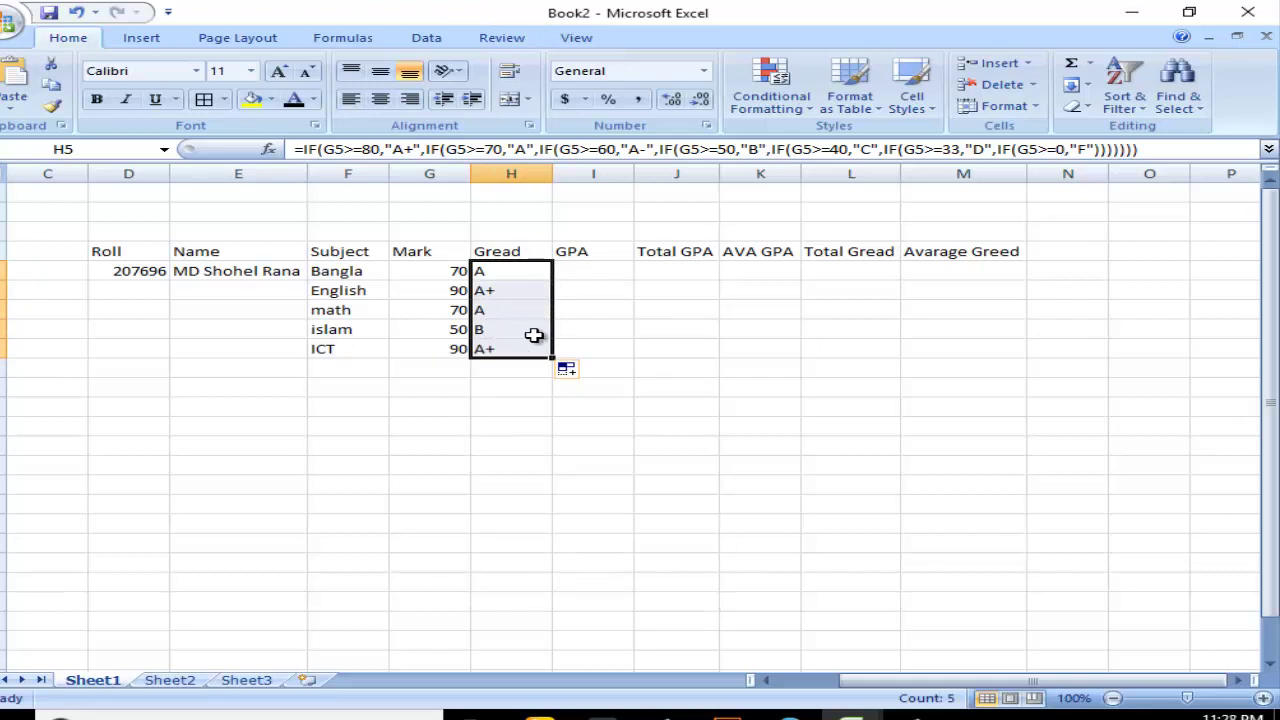
left_click(423, 326)
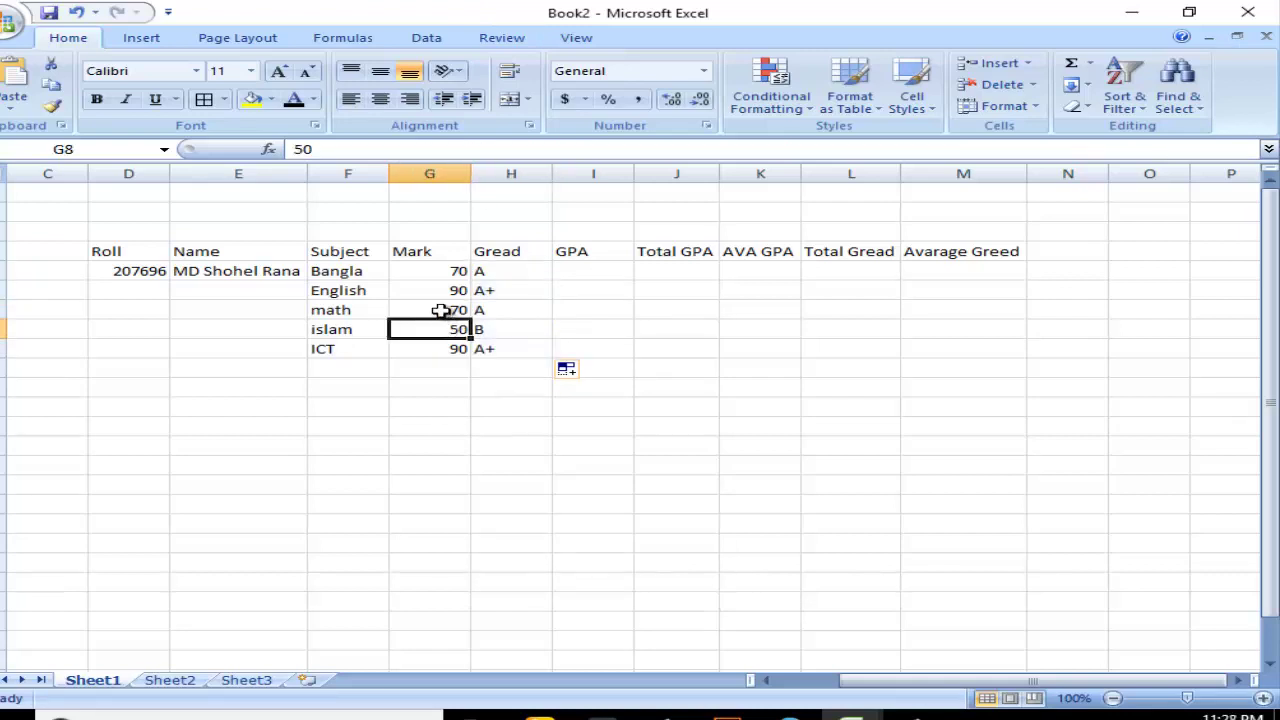
left_click(438, 308)
left_click(450, 289)
Test the grades by changing the islam mark to 100 and the math mark to 10
left_click(449, 329)
double_click(449, 329)
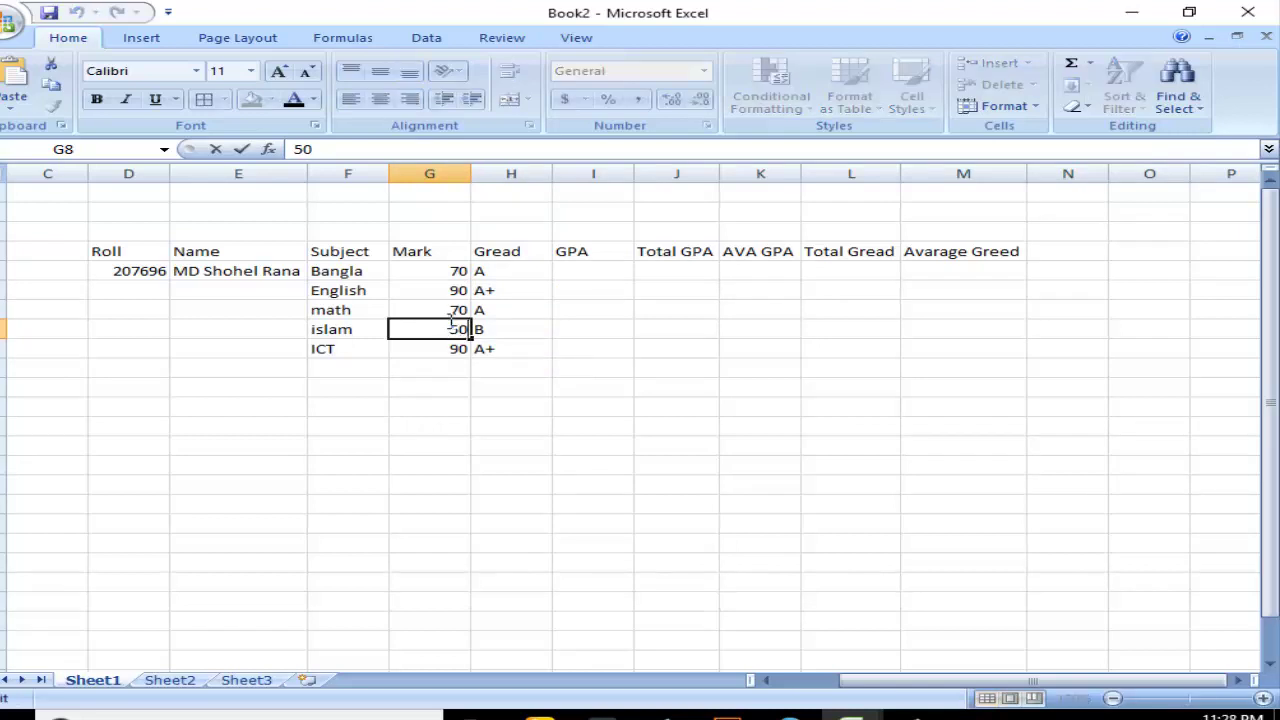
key("BackSpace")
key("BackSpace")
type("100")
left_click(503, 336)
left_click(452, 310)
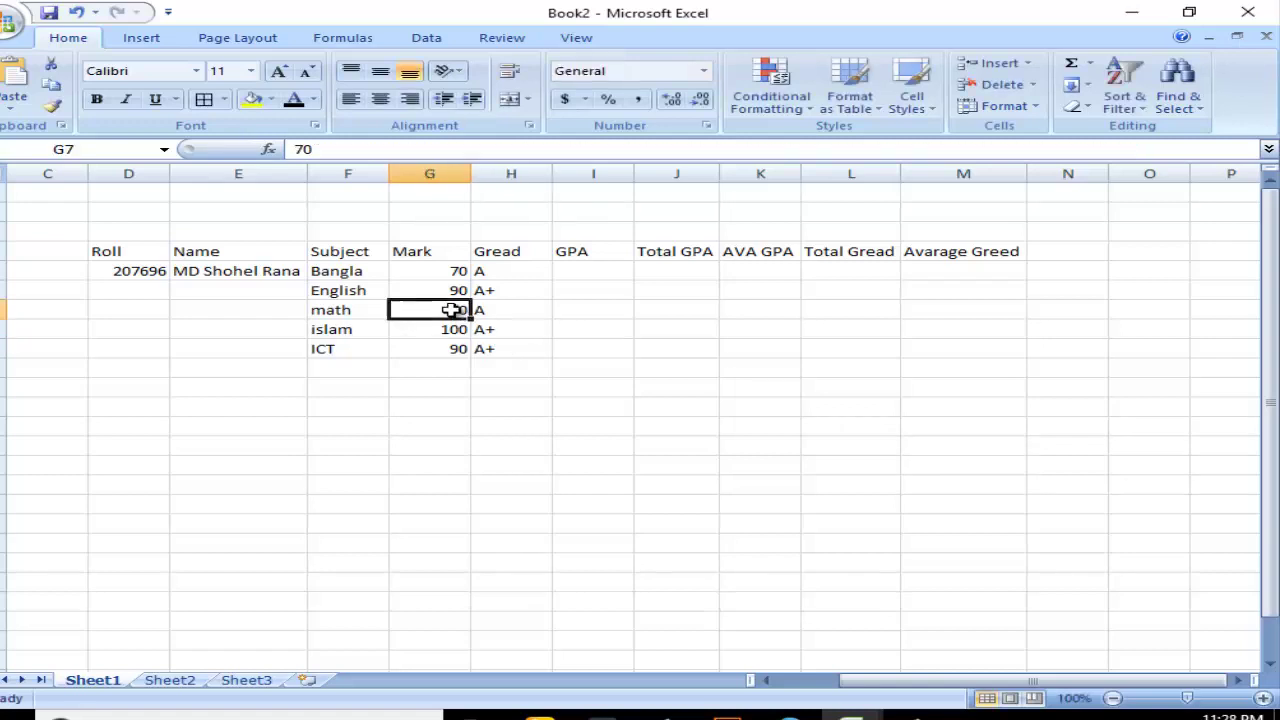
double_click(451, 323)
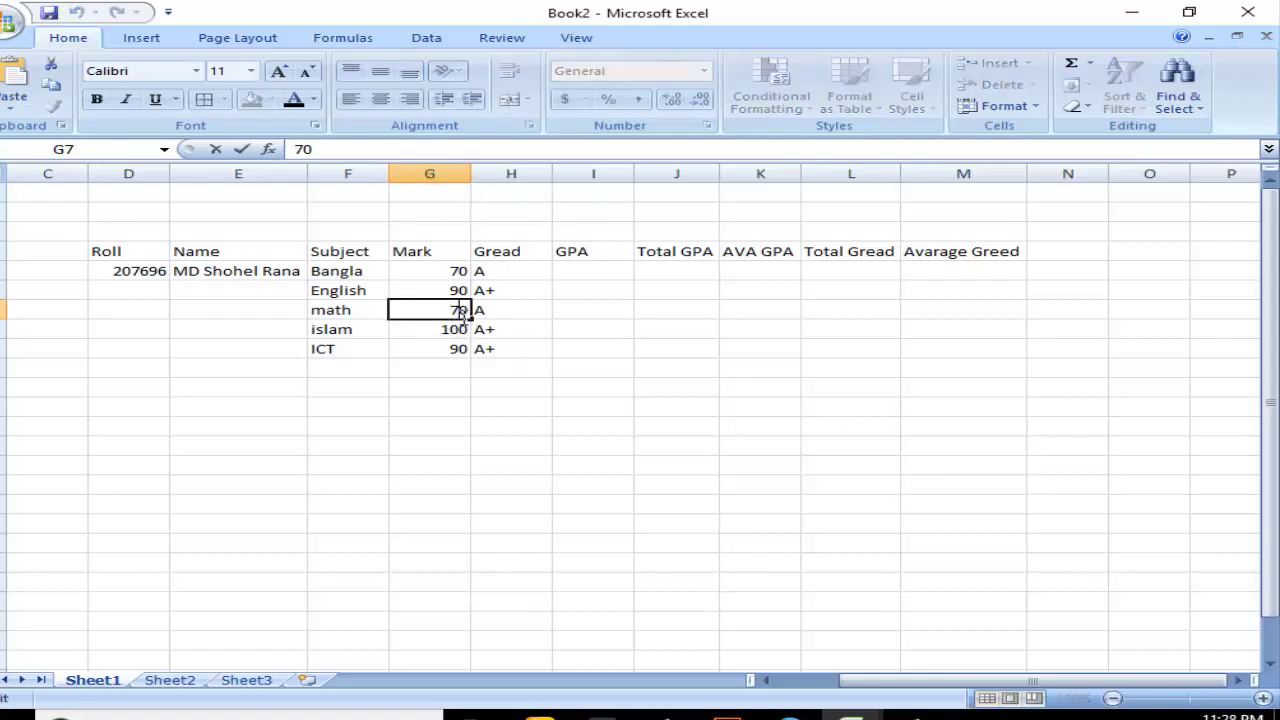
key("BackSpace")
type("1")
left_click(502, 310)
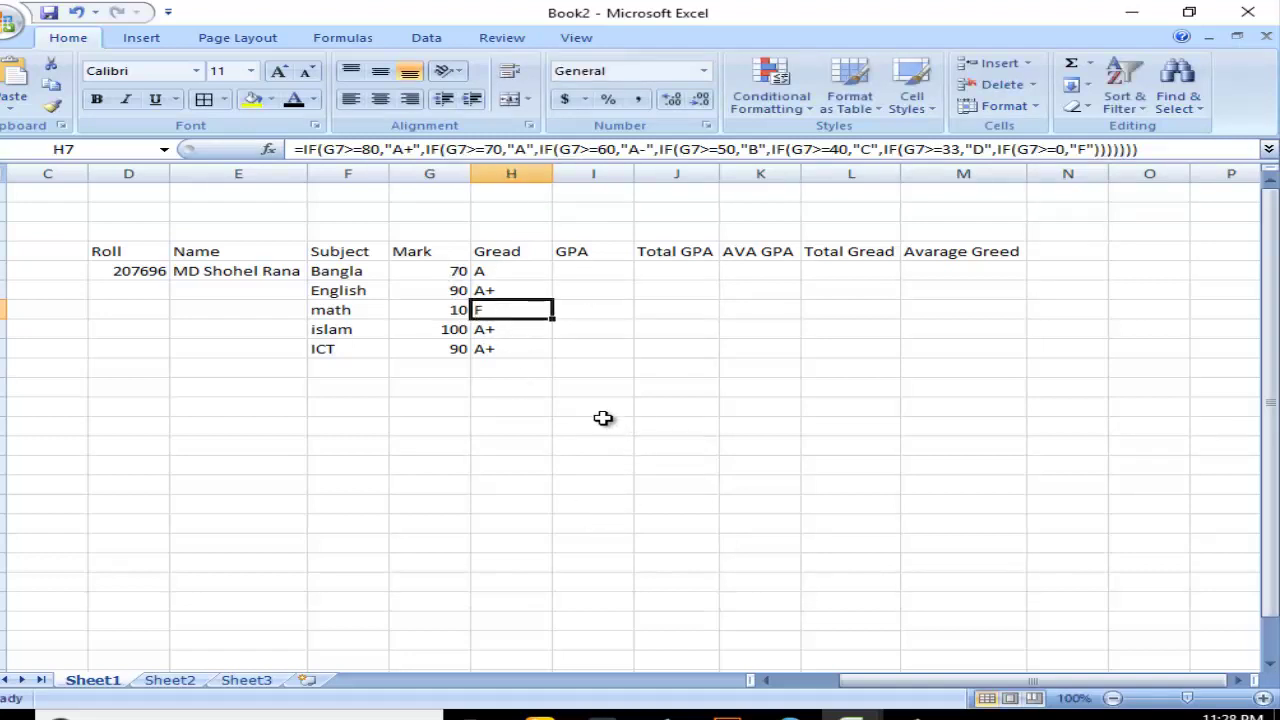
Select the empty Total GPA cell J5 and the GPA heading
left_click(575, 268)
left_click(686, 276)
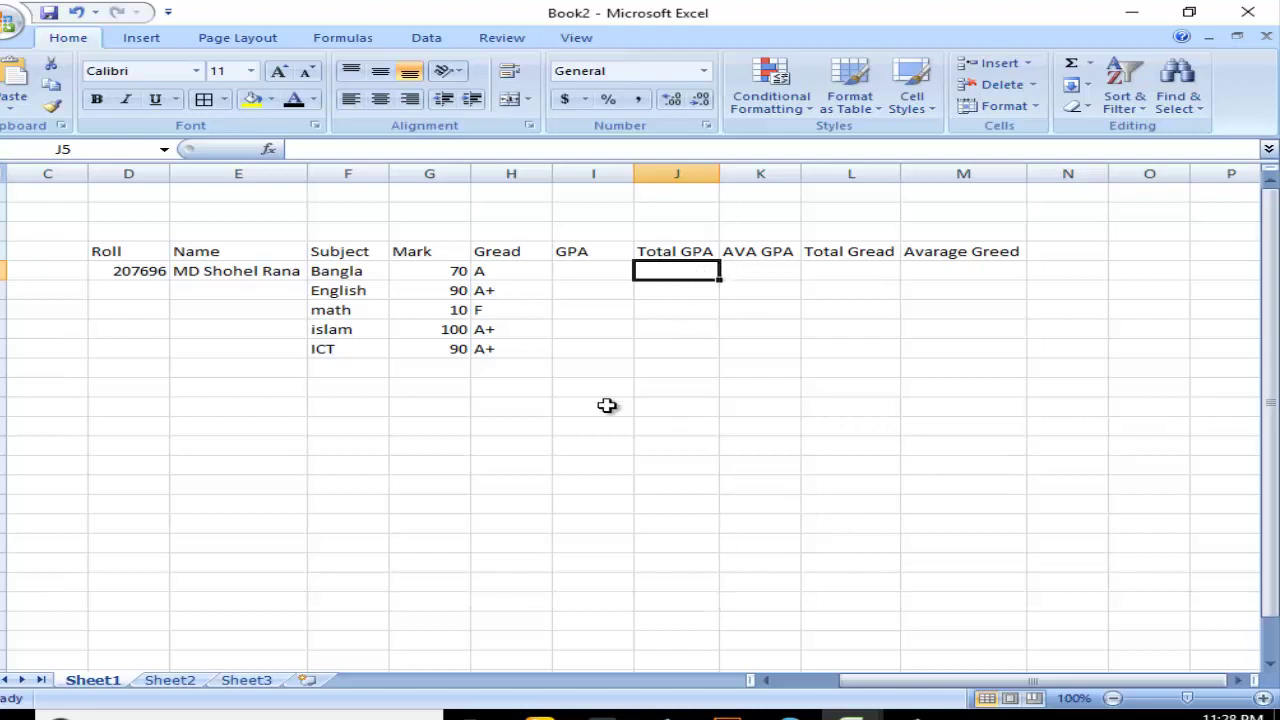
left_click(584, 256)
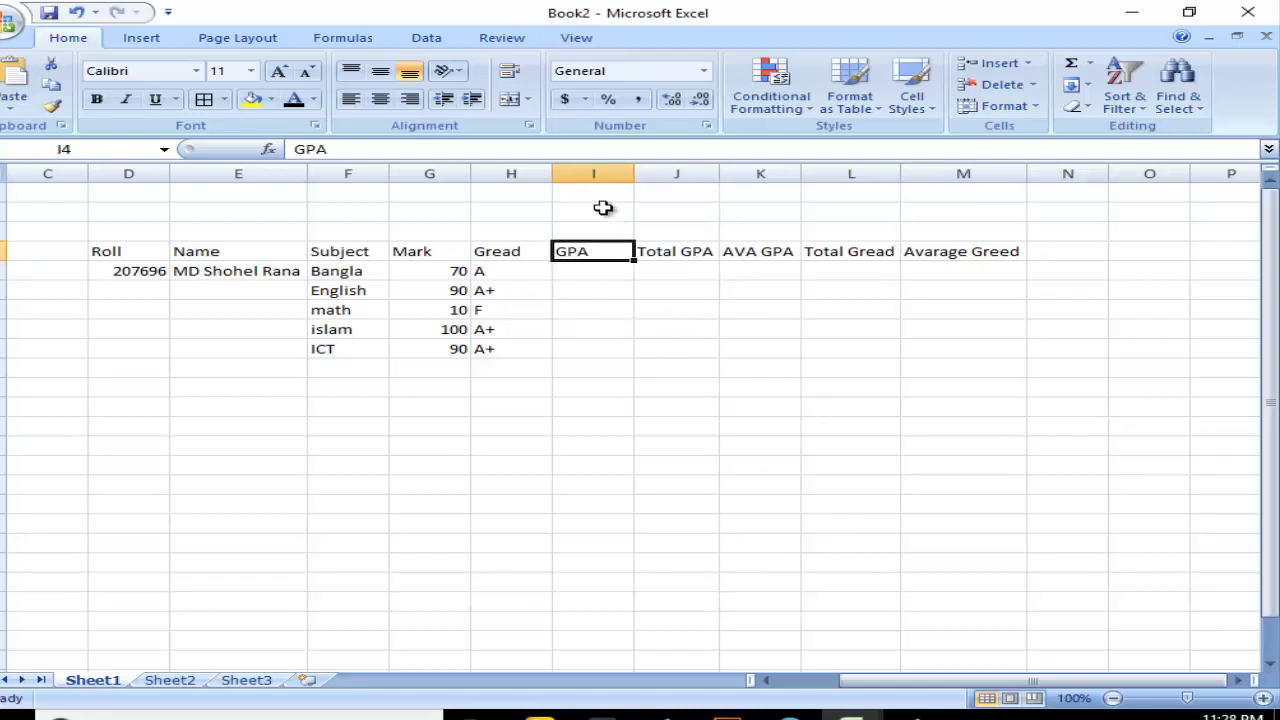
left_click(690, 291)
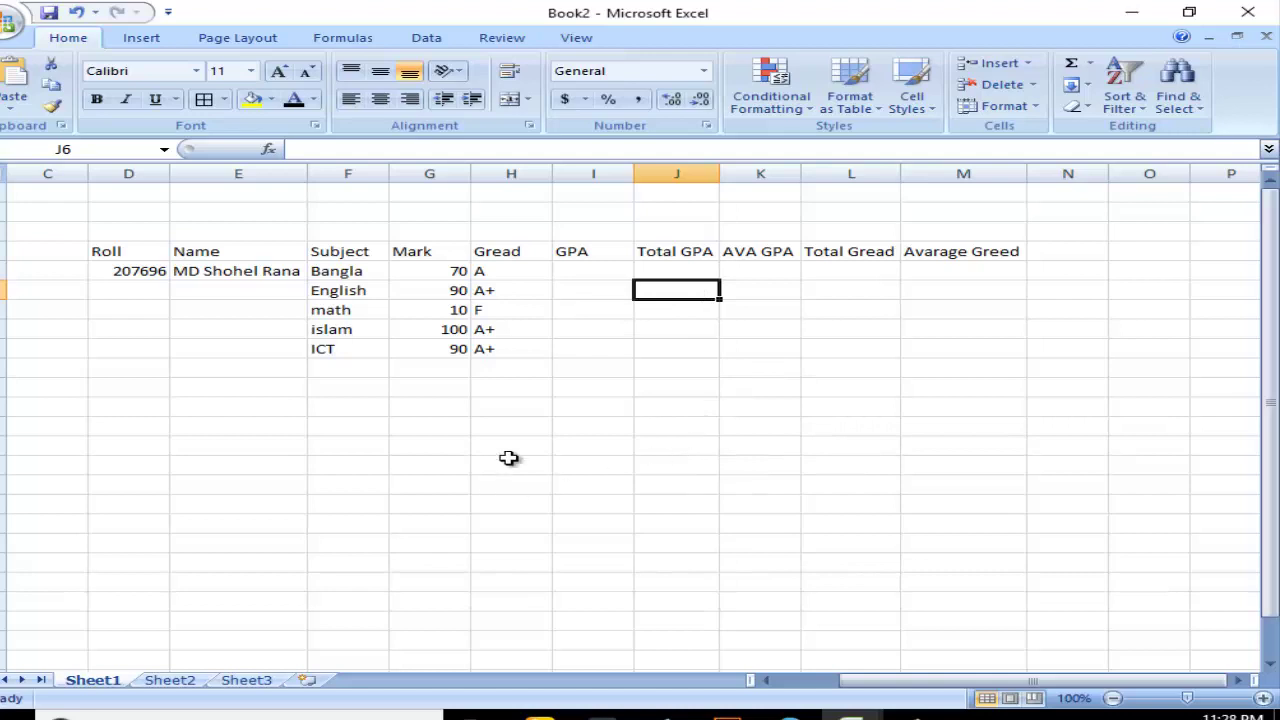
left_click(914, 714)
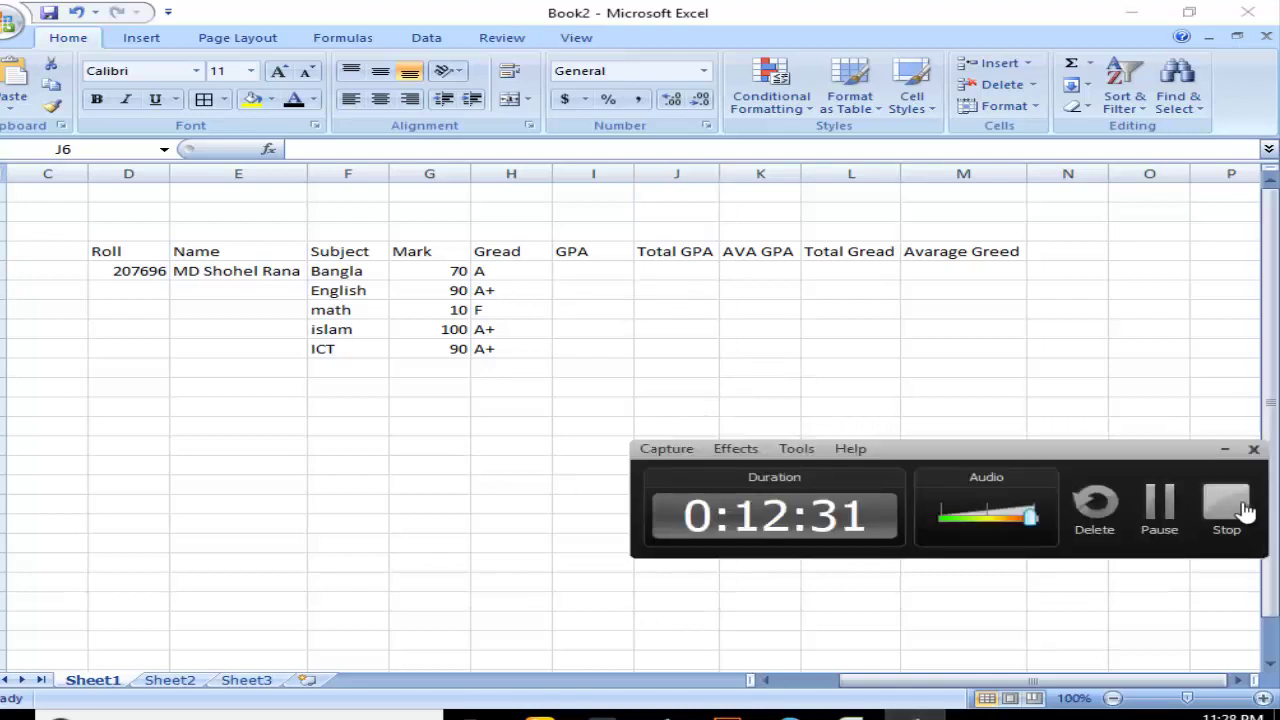